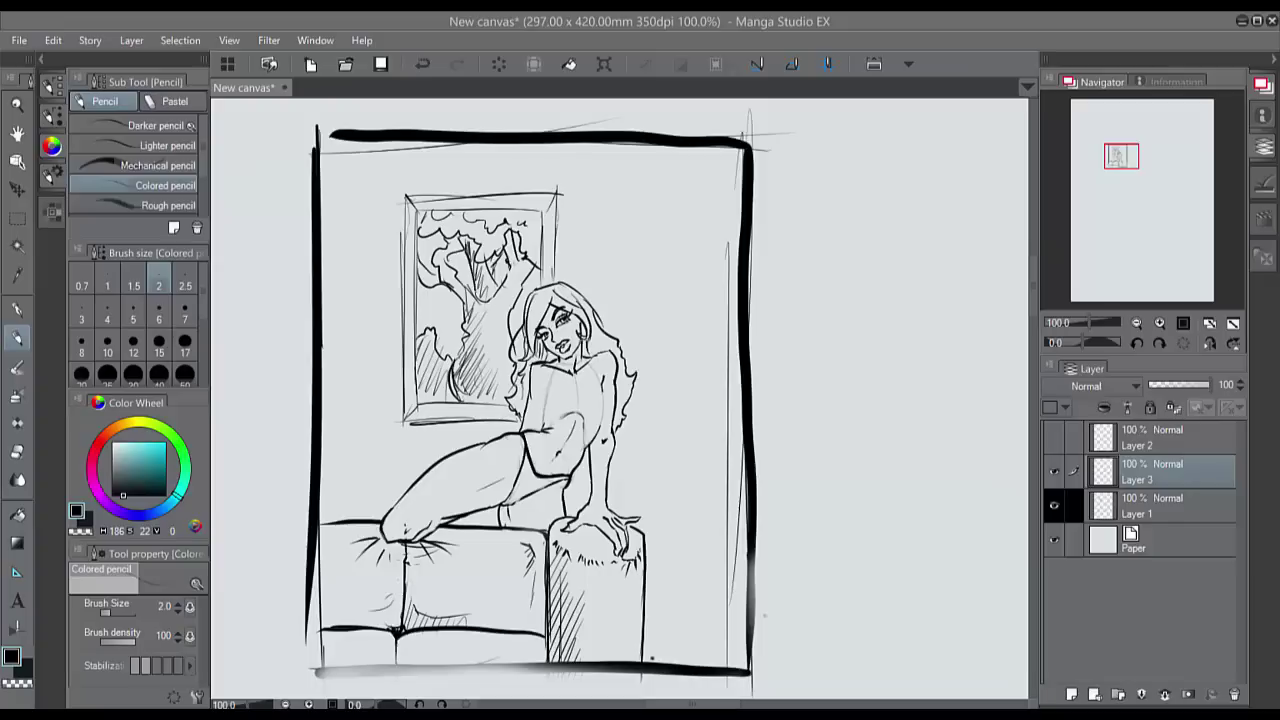
Step: Sketch two light construction ovals on the figure's chest on Layer 3 with the 2.0 Colored pencil
key(ctrl+plus)
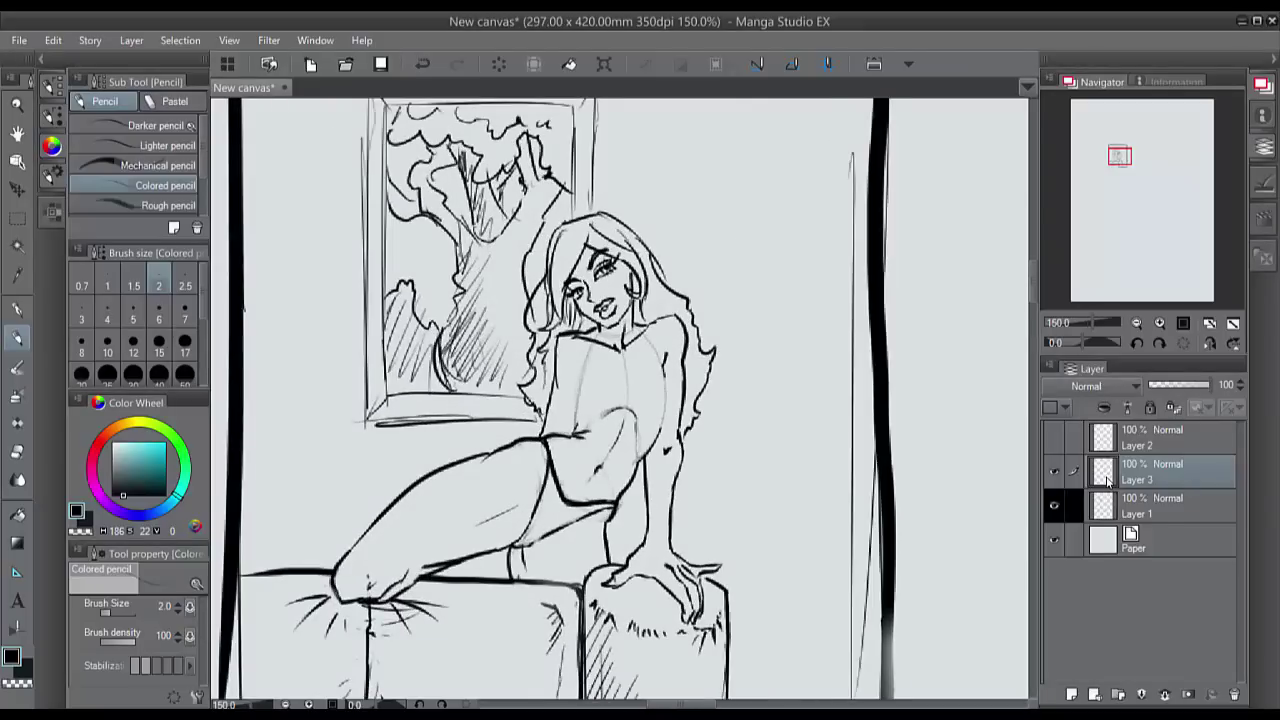
key(space)
key(space)
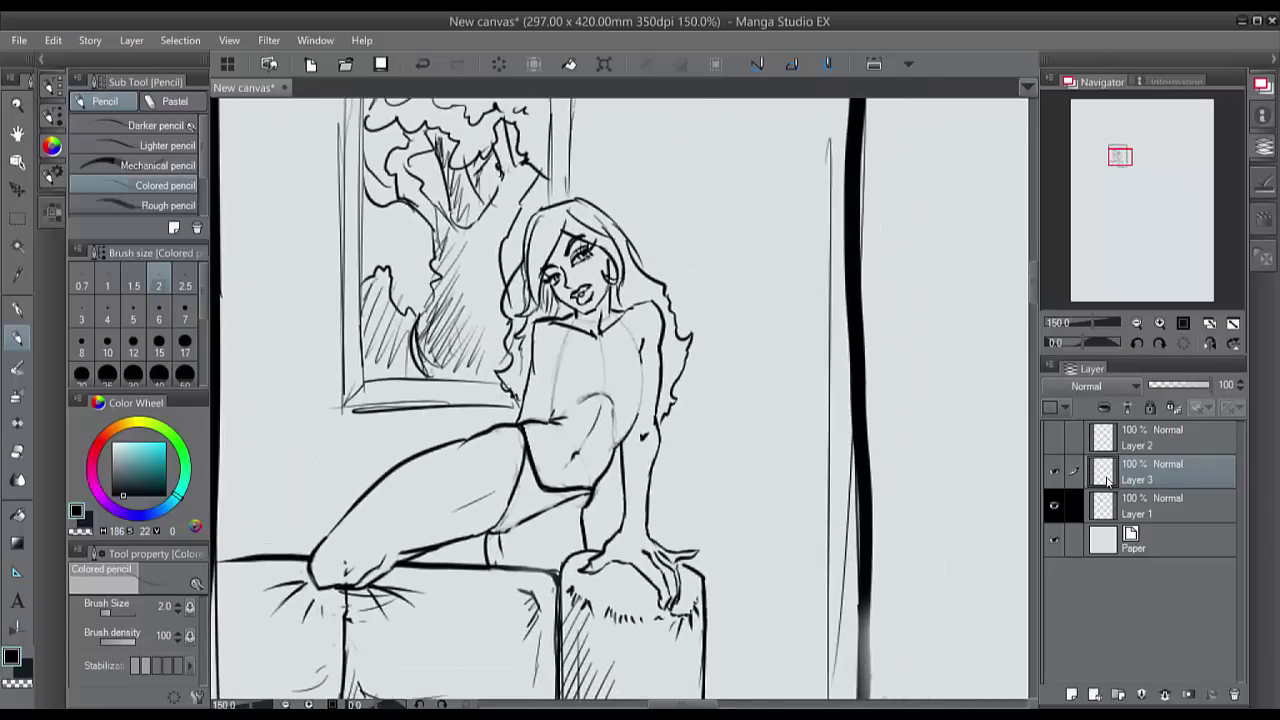
key(ctrl+space)
key(space)
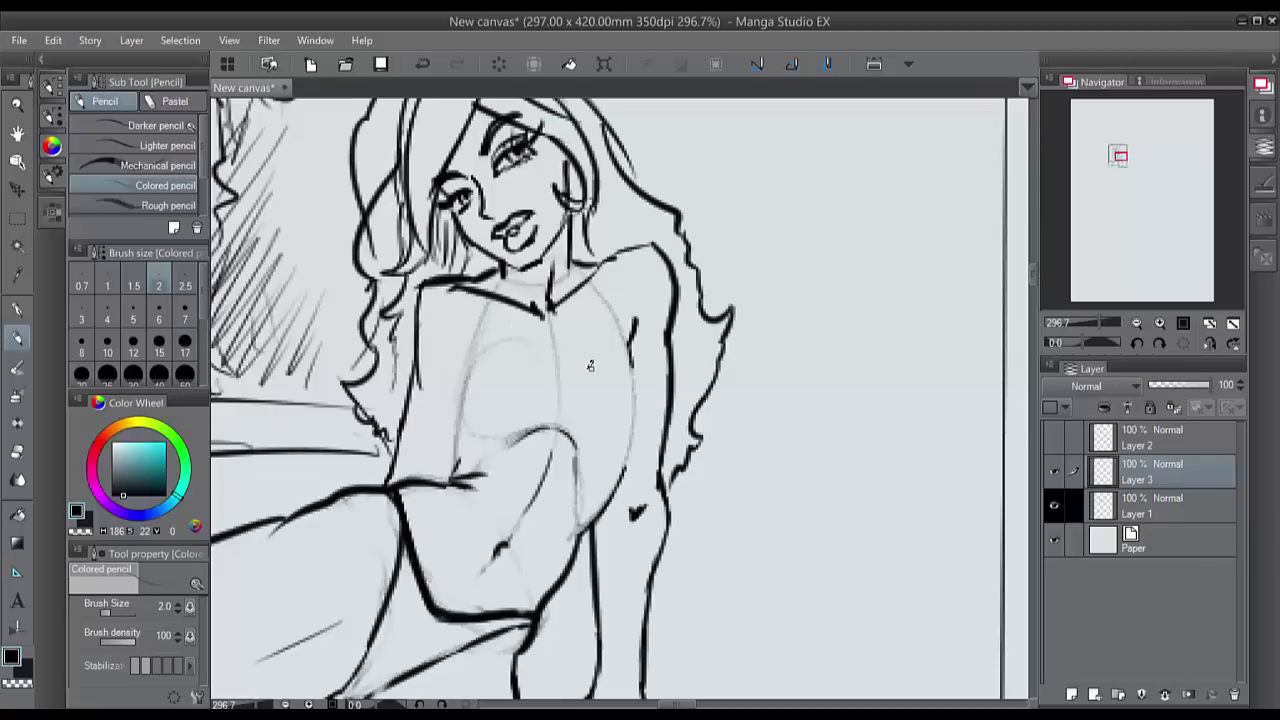
mouse_move(567, 398)
mouse_down()
mouse_move(605, 330)
mouse_move(627, 428)
mouse_up()
drag(590, 467, 636, 399)
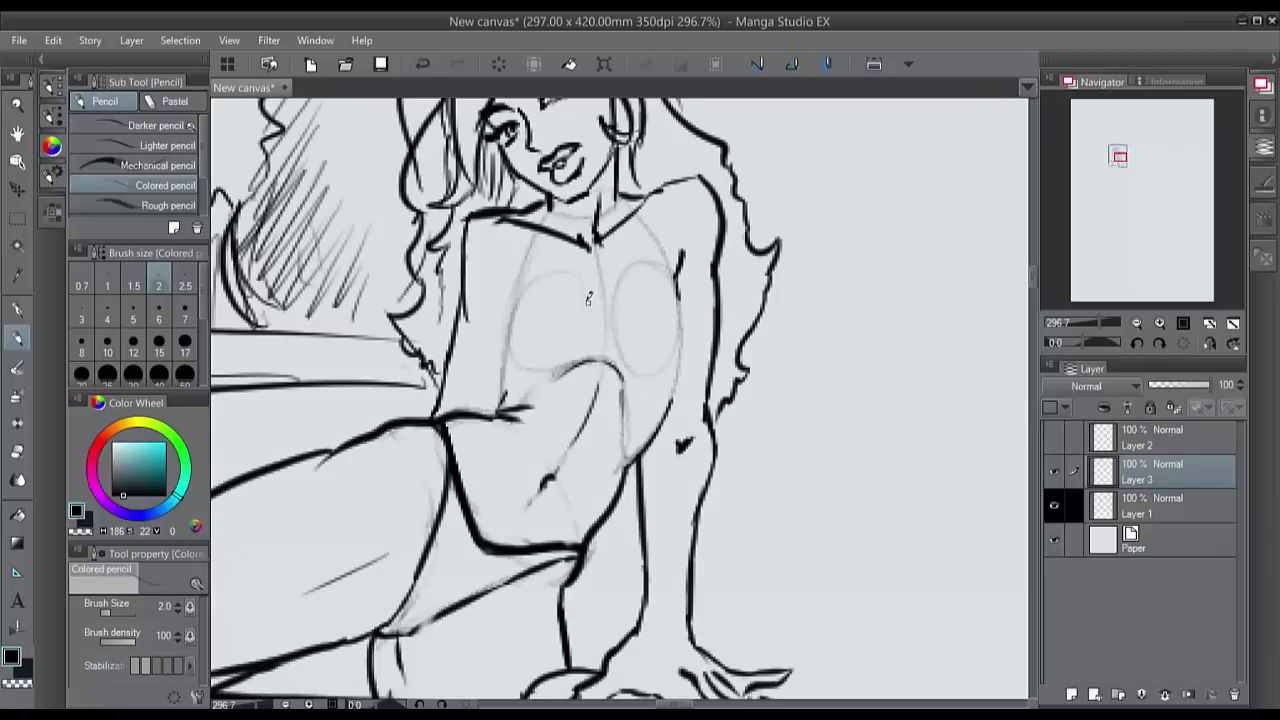
drag(590, 264, 584, 544)
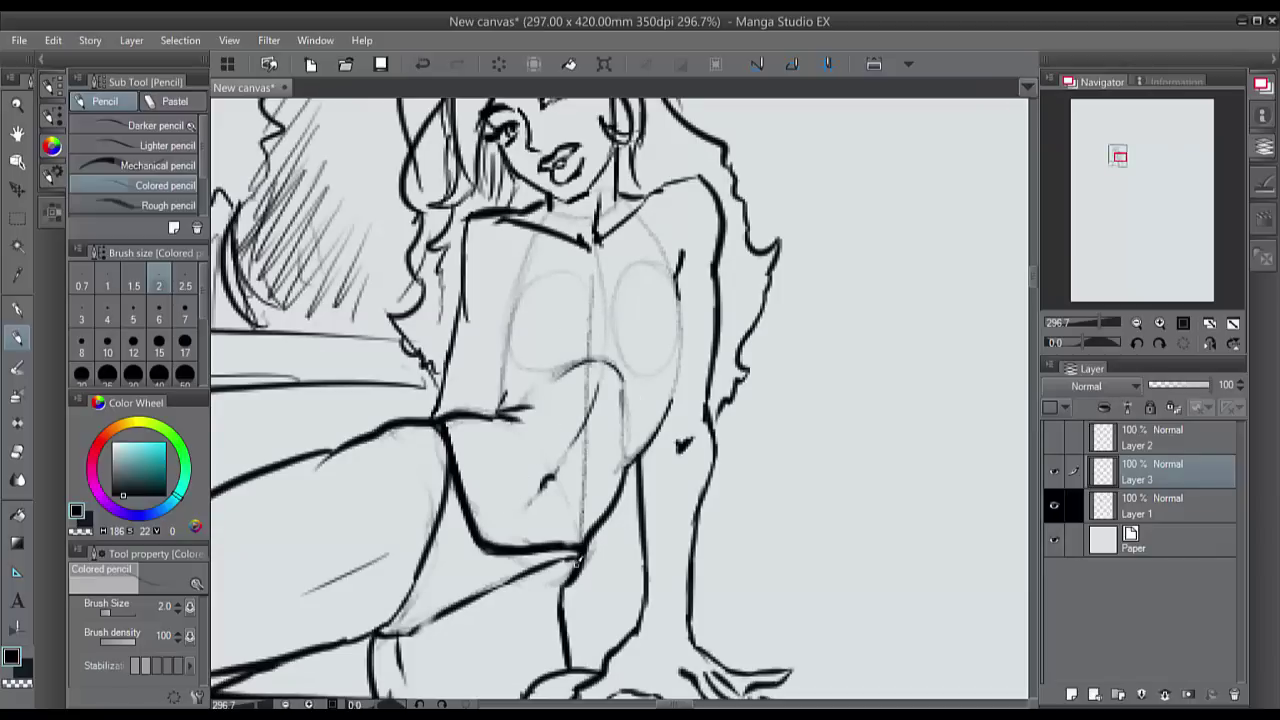
mouse_move(598, 456)
mouse_down()
mouse_move(592, 562)
mouse_move(546, 441)
mouse_up()
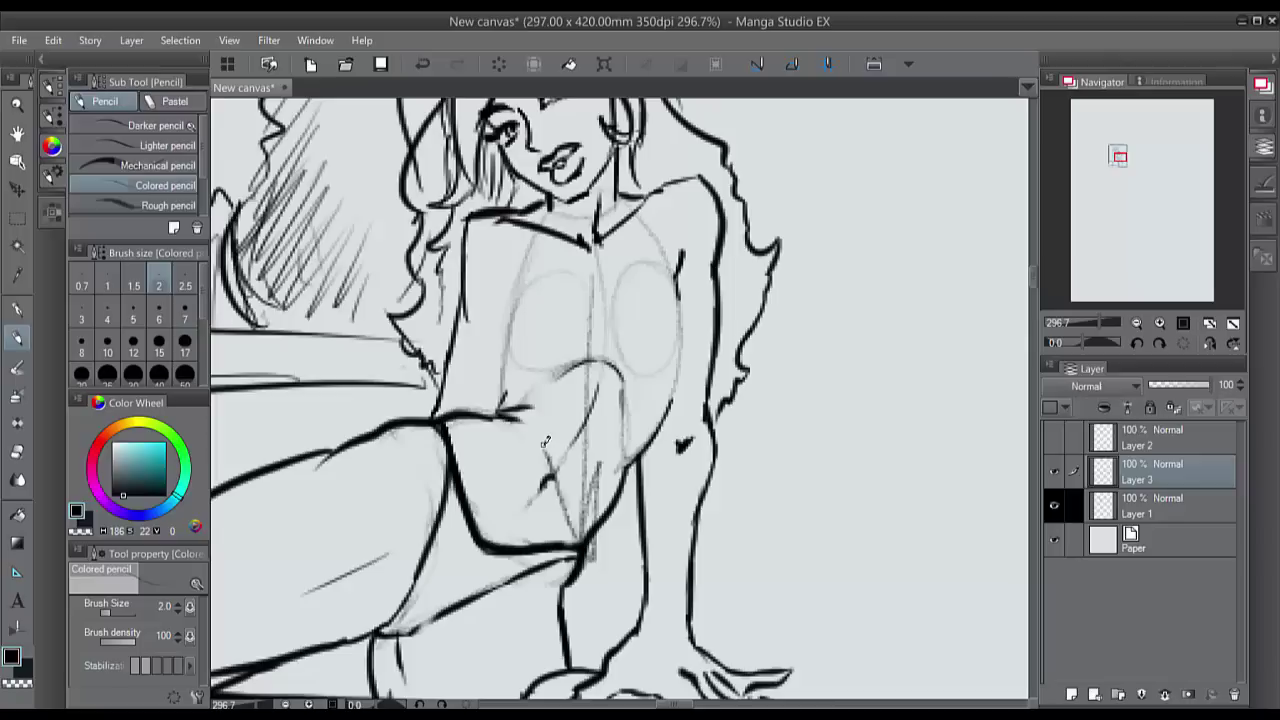
key(ctrl+z)
key(ctrl+z)
key(ctrl+z)
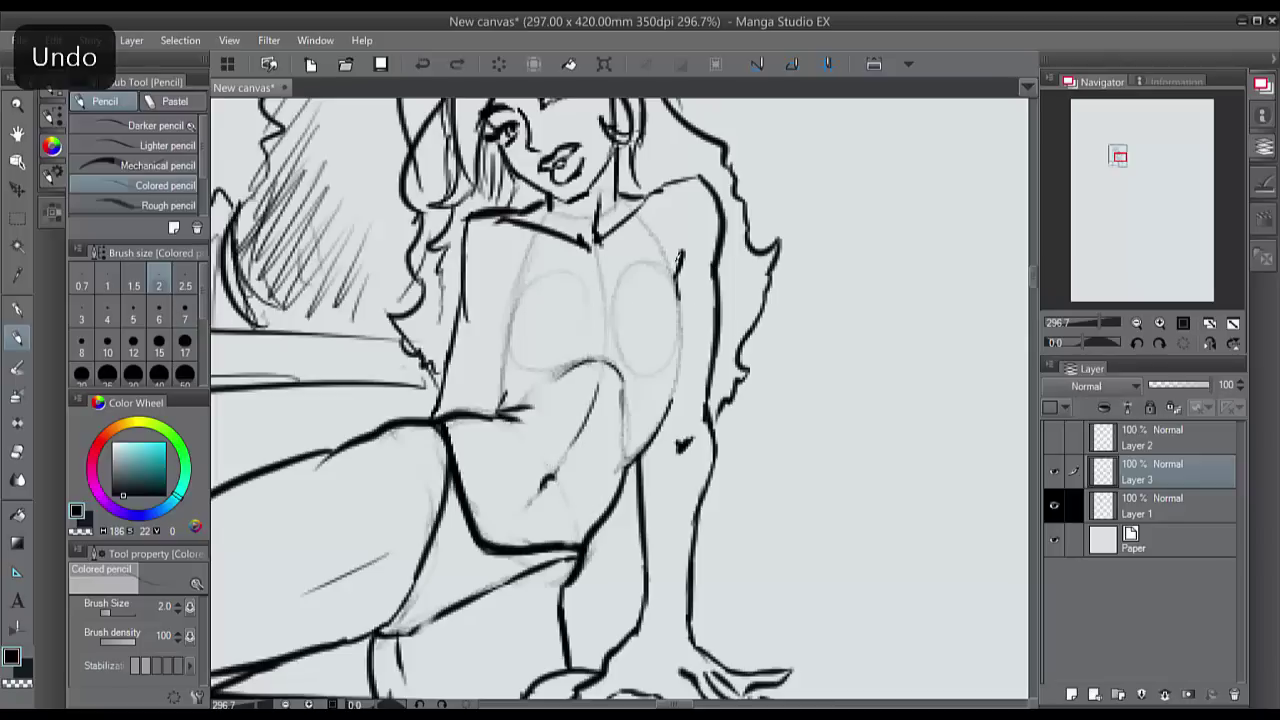
Step: Sketch the bust contour beside the figure's straight arm, curving from the armpit around to the centre of the chest
mouse_move(684, 240)
mouse_down()
mouse_move(678, 273)
mouse_move(714, 390)
mouse_move(709, 436)
mouse_up()
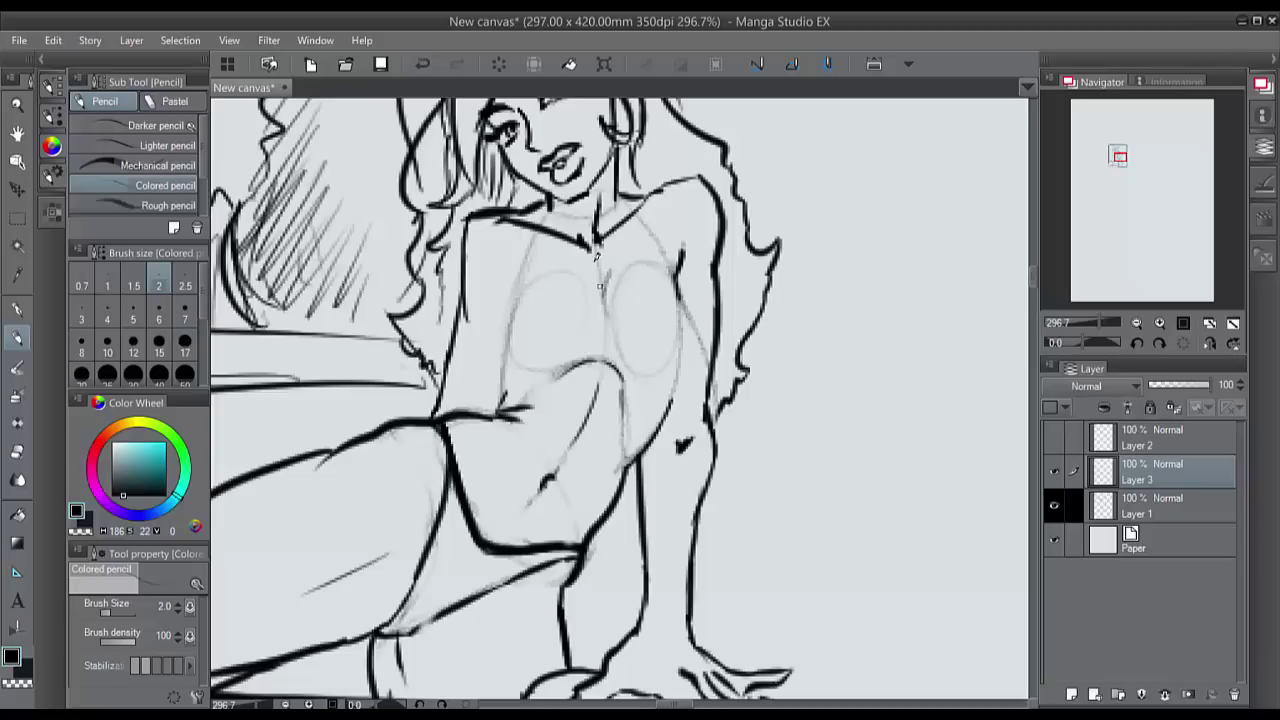
mouse_move(612, 288)
mouse_down()
mouse_move(595, 384)
mouse_move(657, 453)
mouse_move(710, 406)
mouse_move(706, 338)
mouse_up()
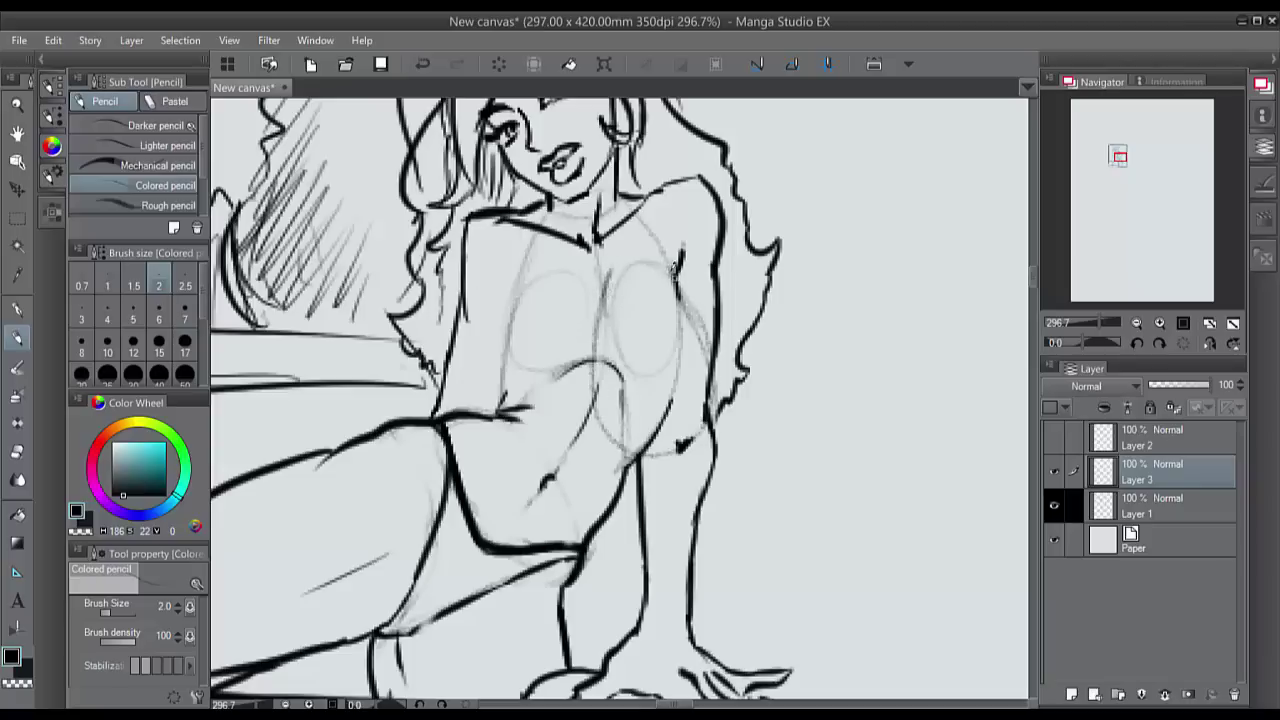
mouse_move(685, 288)
mouse_down()
mouse_move(697, 321)
mouse_move(700, 305)
mouse_move(713, 367)
mouse_move(688, 440)
mouse_move(633, 445)
mouse_move(609, 422)
mouse_move(600, 375)
mouse_move(618, 262)
mouse_move(597, 329)
mouse_move(650, 452)
mouse_up()
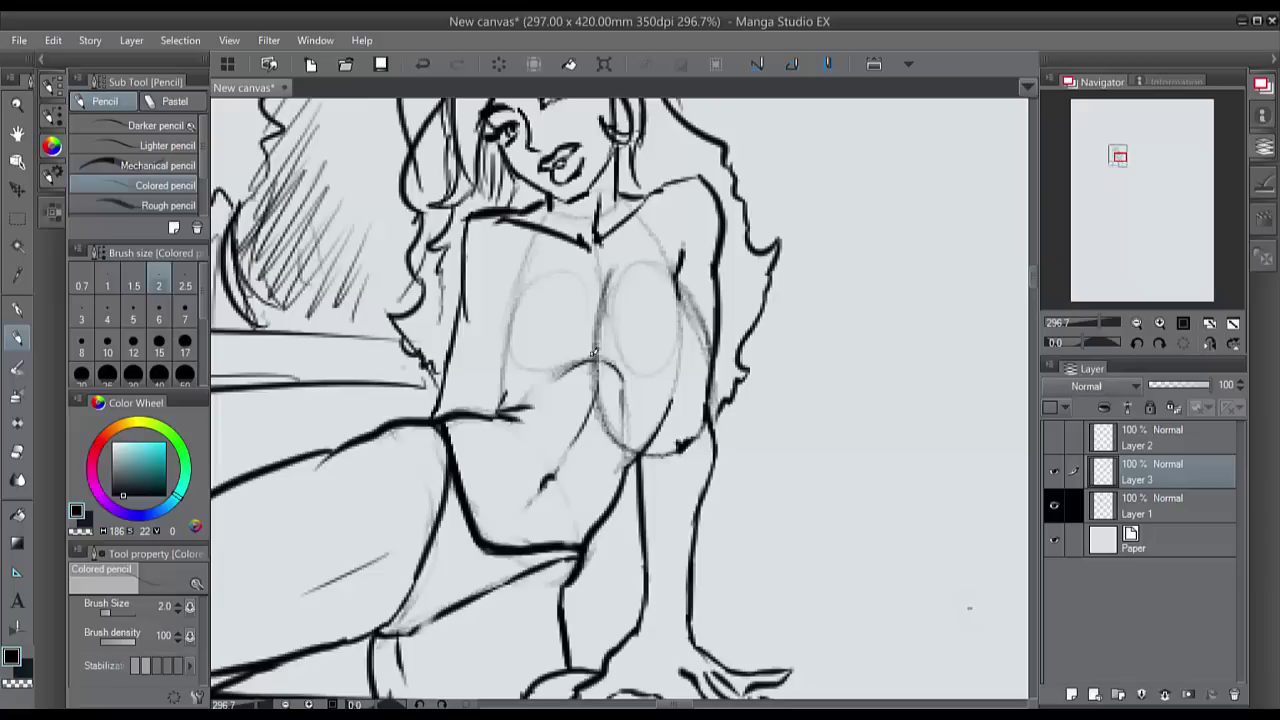
Step: Sketch the matching bust contour on the other side and darken the centre line and outer curves
mouse_move(593, 350)
mouse_down()
mouse_move(548, 398)
mouse_move(510, 412)
mouse_up()
mouse_move(509, 258)
mouse_down()
mouse_move(514, 280)
mouse_move(532, 273)
mouse_move(446, 335)
mouse_move(482, 405)
mouse_move(545, 410)
mouse_up()
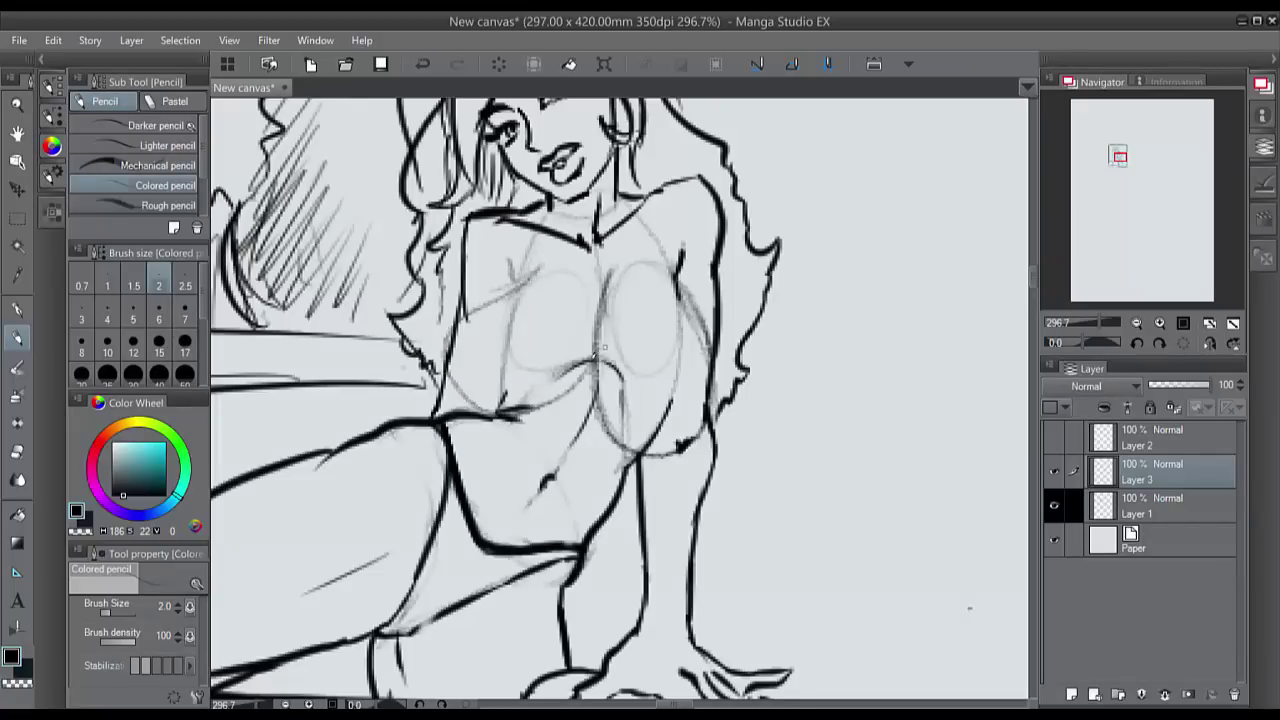
mouse_move(593, 355)
mouse_down()
mouse_move(611, 282)
mouse_move(601, 258)
mouse_move(603, 312)
mouse_up()
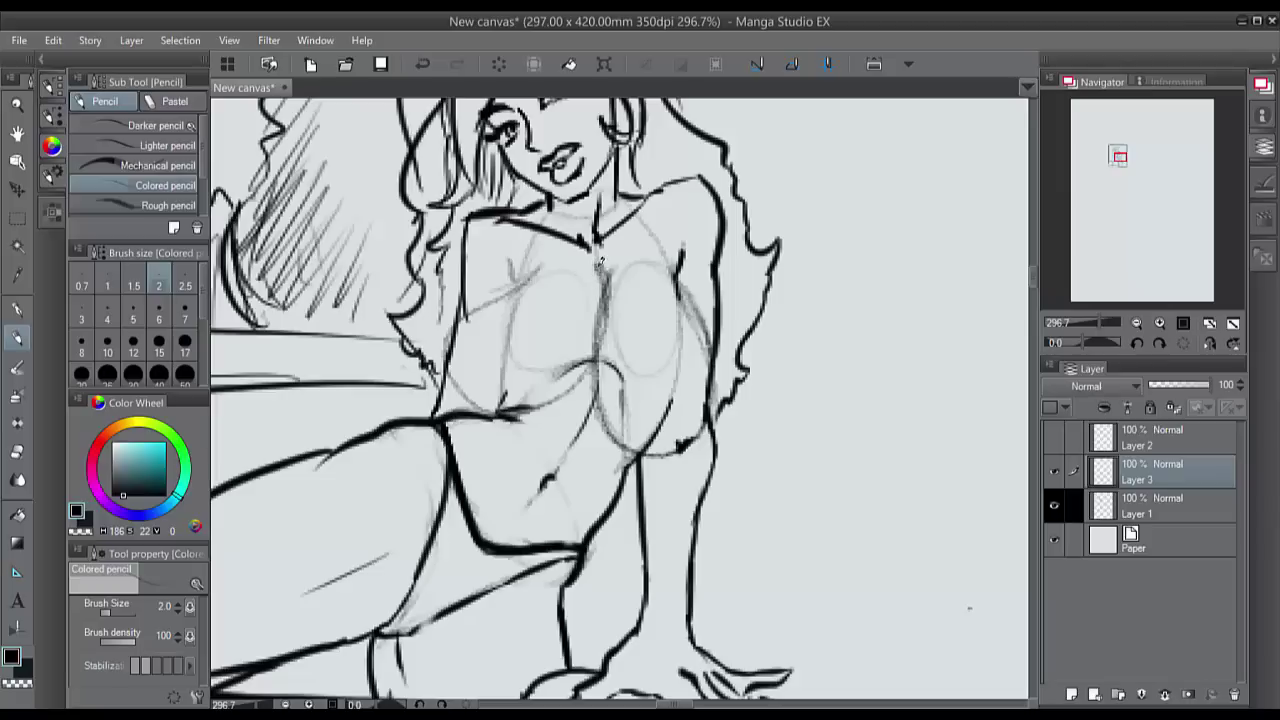
mouse_move(598, 258)
mouse_down()
mouse_move(599, 285)
mouse_move(610, 280)
mouse_move(602, 356)
mouse_up()
mouse_move(598, 300)
mouse_down()
mouse_move(604, 370)
mouse_move(540, 412)
mouse_move(461, 404)
mouse_move(470, 304)
mouse_move(530, 270)
mouse_move(440, 380)
mouse_up()
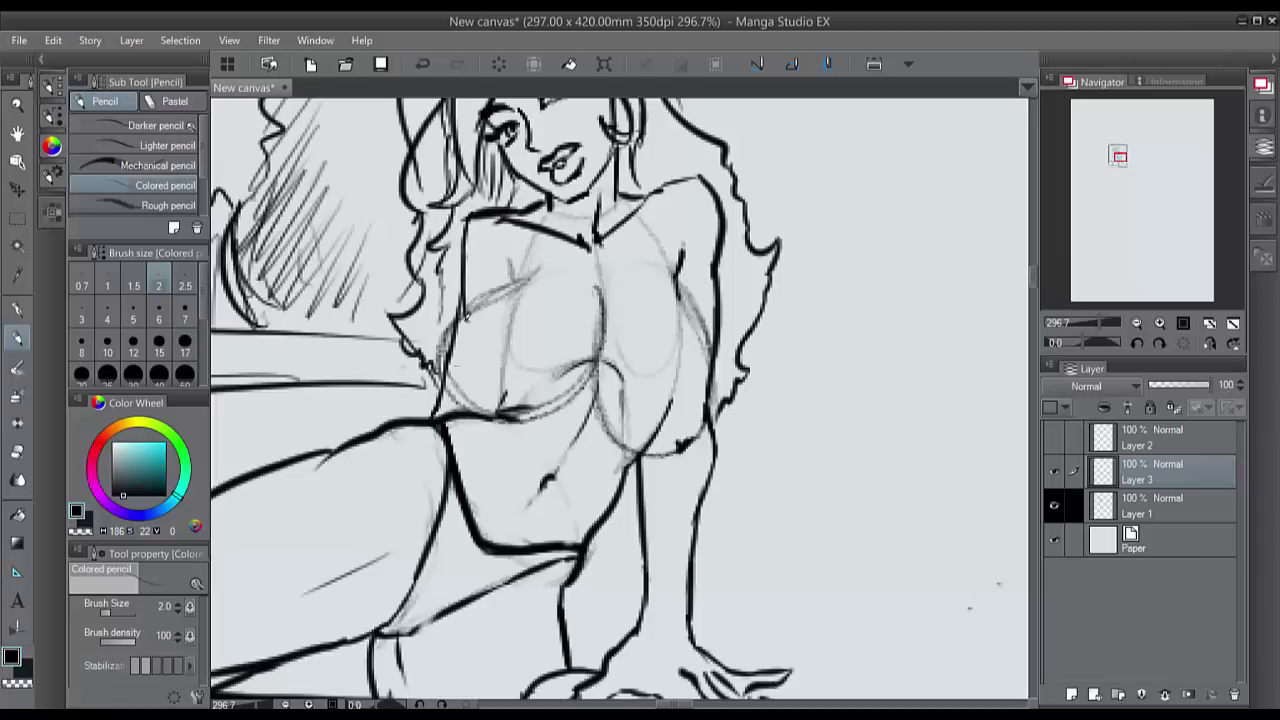
drag(468, 308, 448, 405)
drag(604, 304, 617, 278)
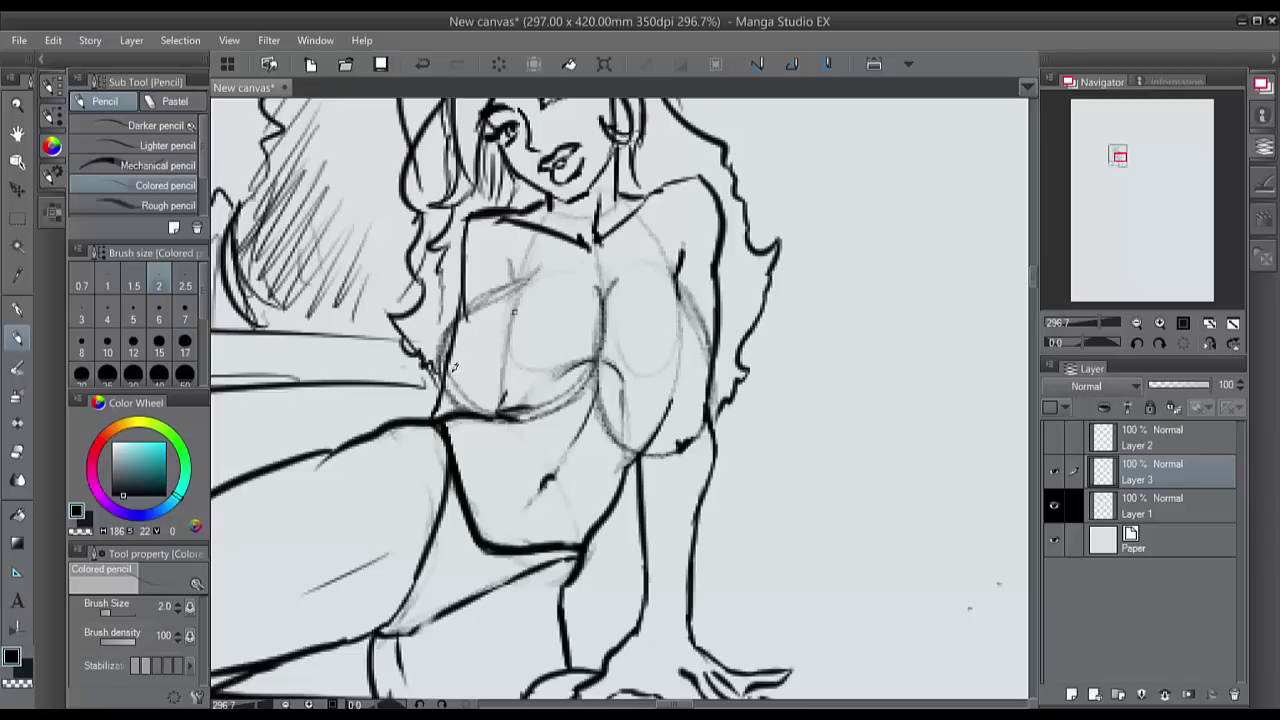
Step: Sketch diagonal guide lines from the collarbone across the chest and add a small construction circle on each side
drag(597, 249, 706, 400)
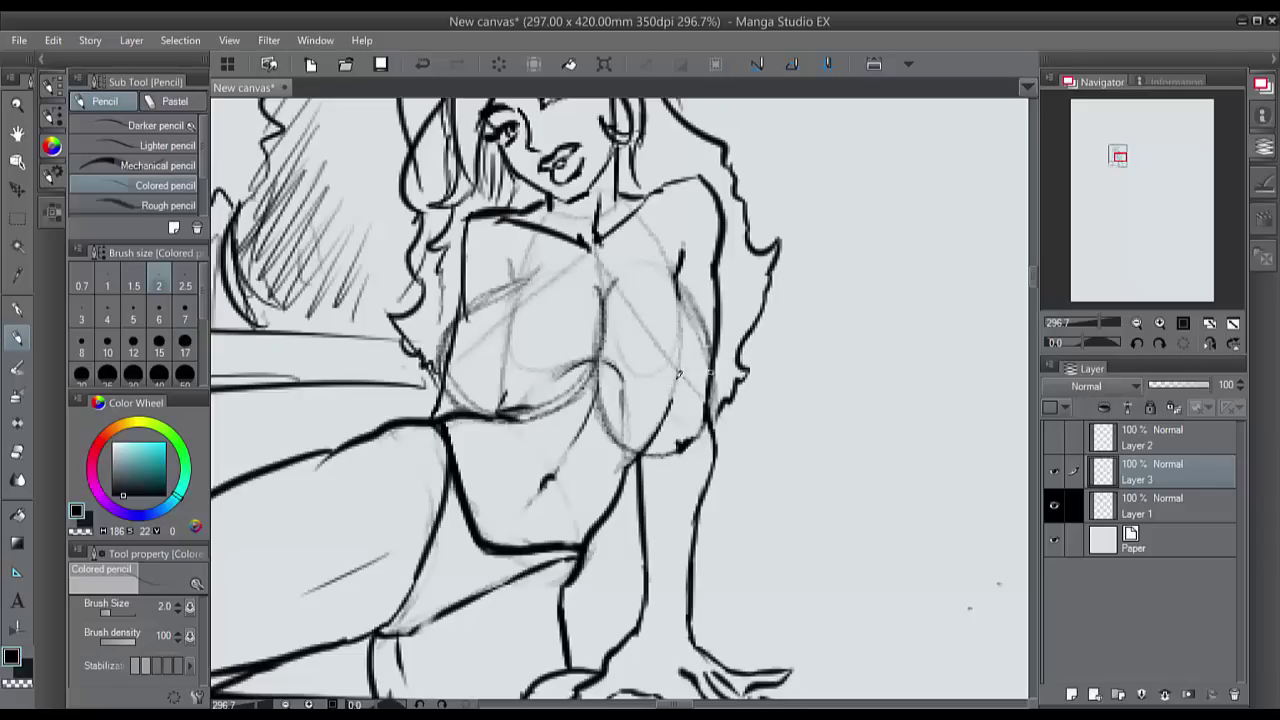
mouse_move(673, 366)
mouse_down()
mouse_move(660, 405)
mouse_move(662, 380)
mouse_move(700, 418)
mouse_up()
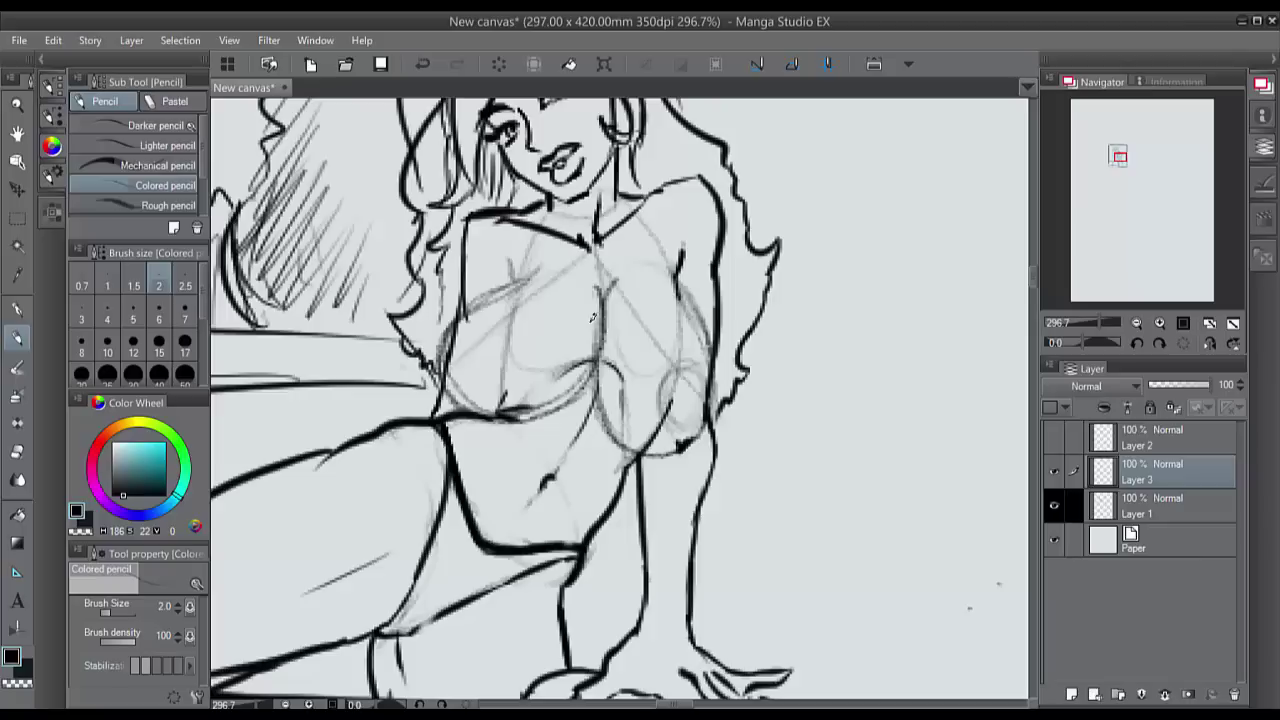
mouse_move(493, 342)
mouse_down()
mouse_move(492, 362)
mouse_move(456, 348)
mouse_up()
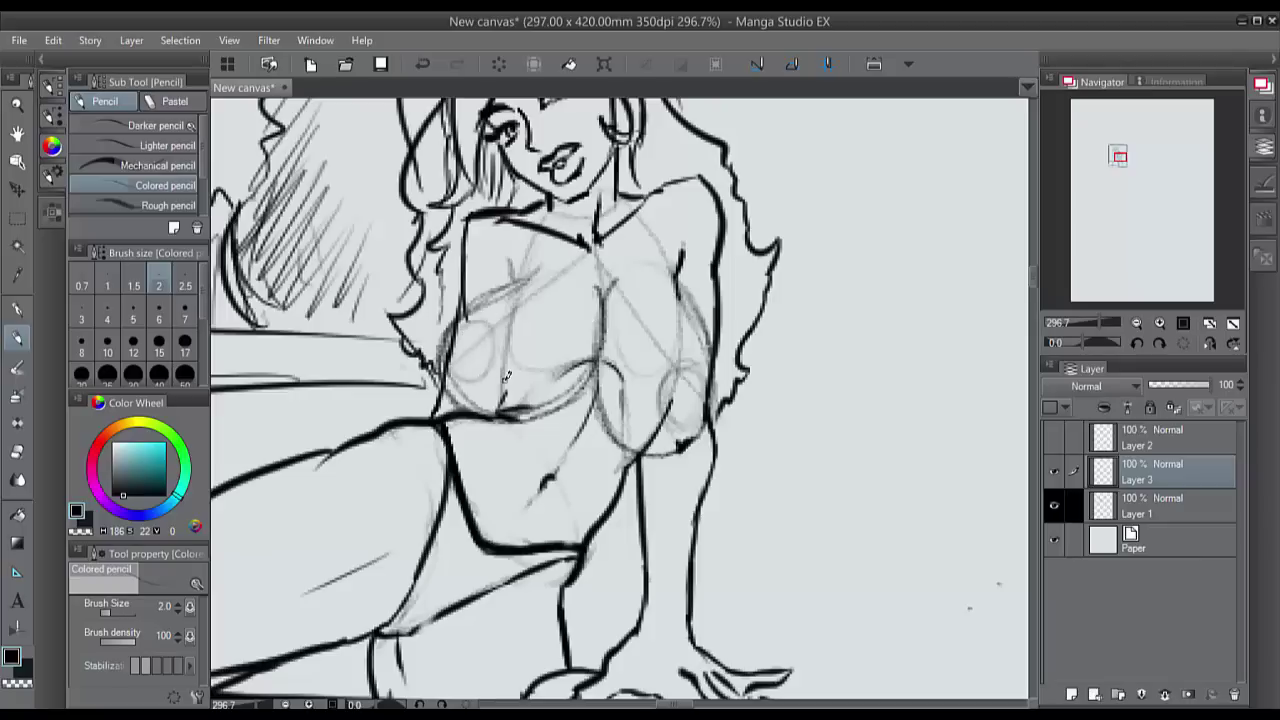
Step: Reduce Layer 1's opacity to 25% and make Layer 3 the active layer again
scroll(507, 376, down, 2)
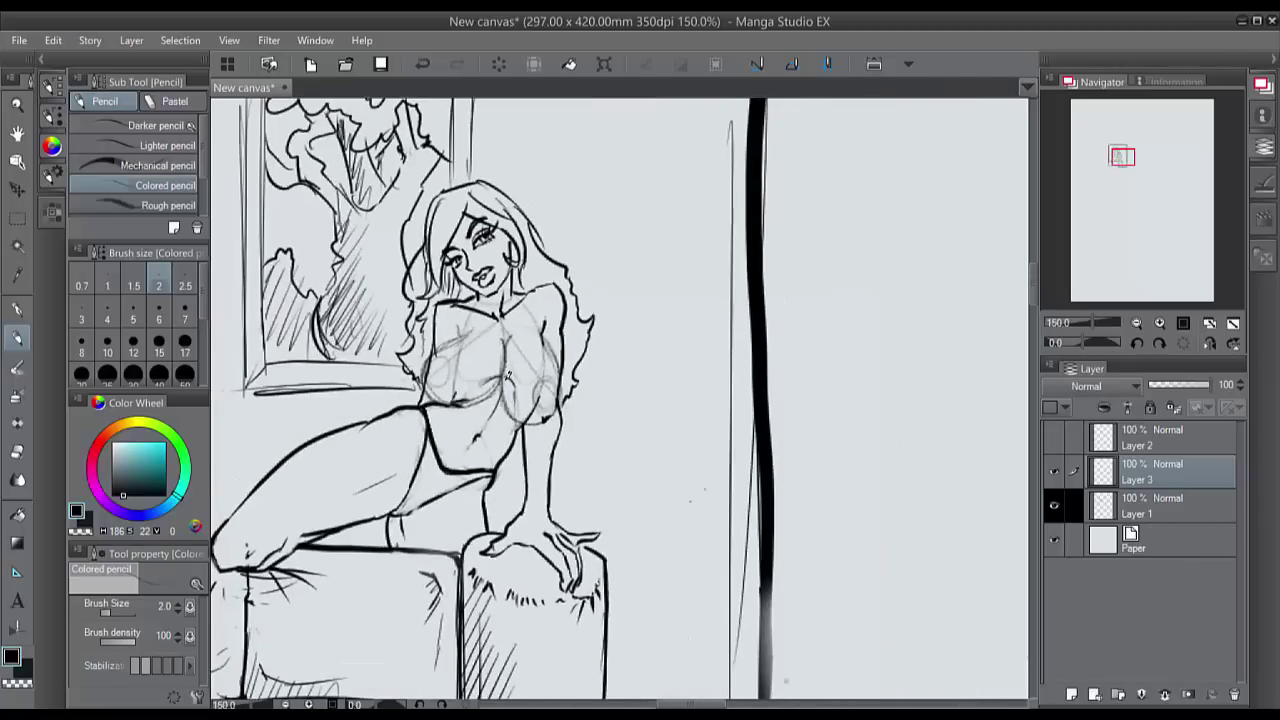
mouse_move(507, 376)
mouse_down()
mouse_move(590, 353)
mouse_move(508, 376)
mouse_up()
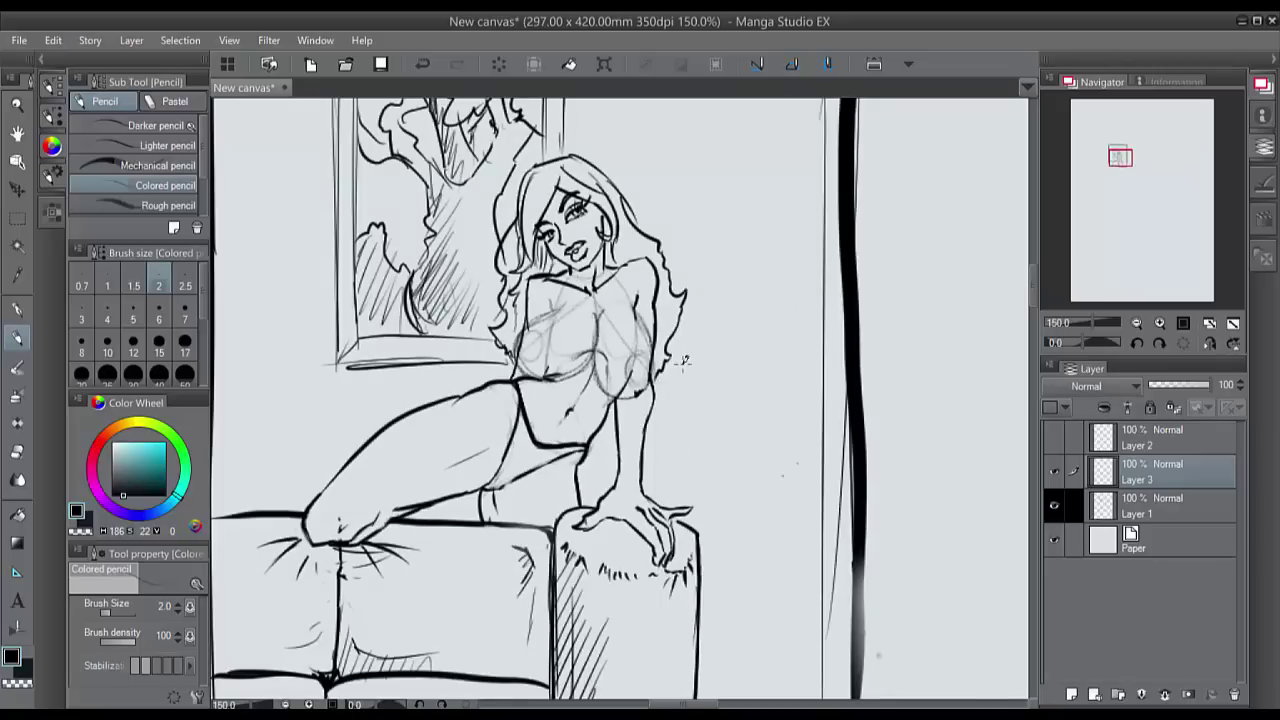
click(1150, 506)
drag(1186, 385, 1162, 386)
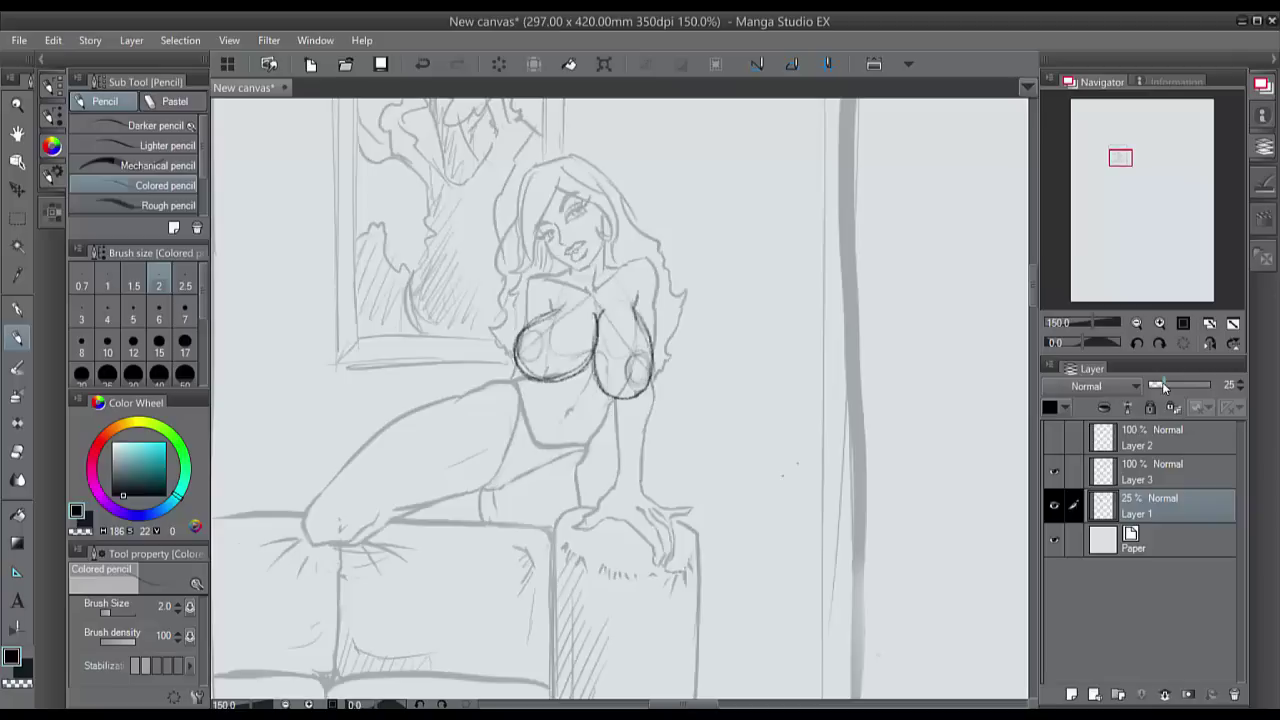
click(1131, 468)
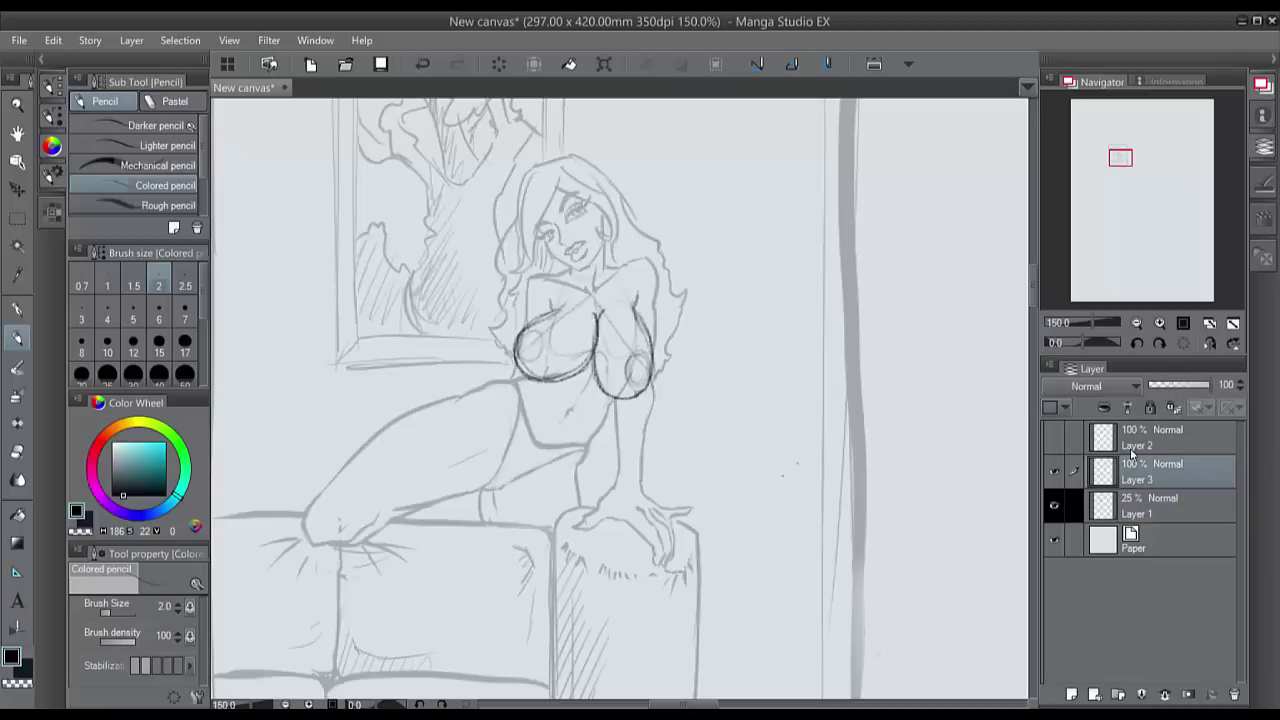
Step: Sketch the bikini top's lower band across the chest and a triangular cup on the side nearest the wall picture
scroll(620, 398, up, 5)
scroll(620, 398, down, 1)
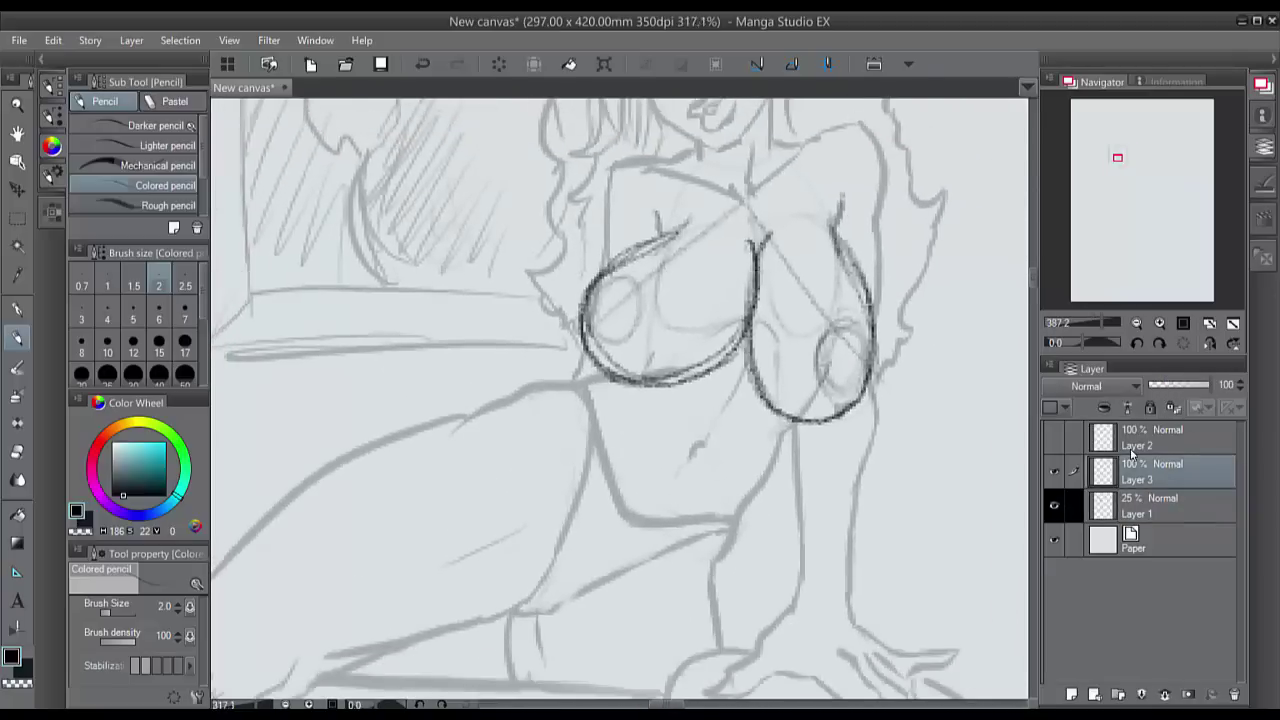
scroll(620, 398, right, 3)
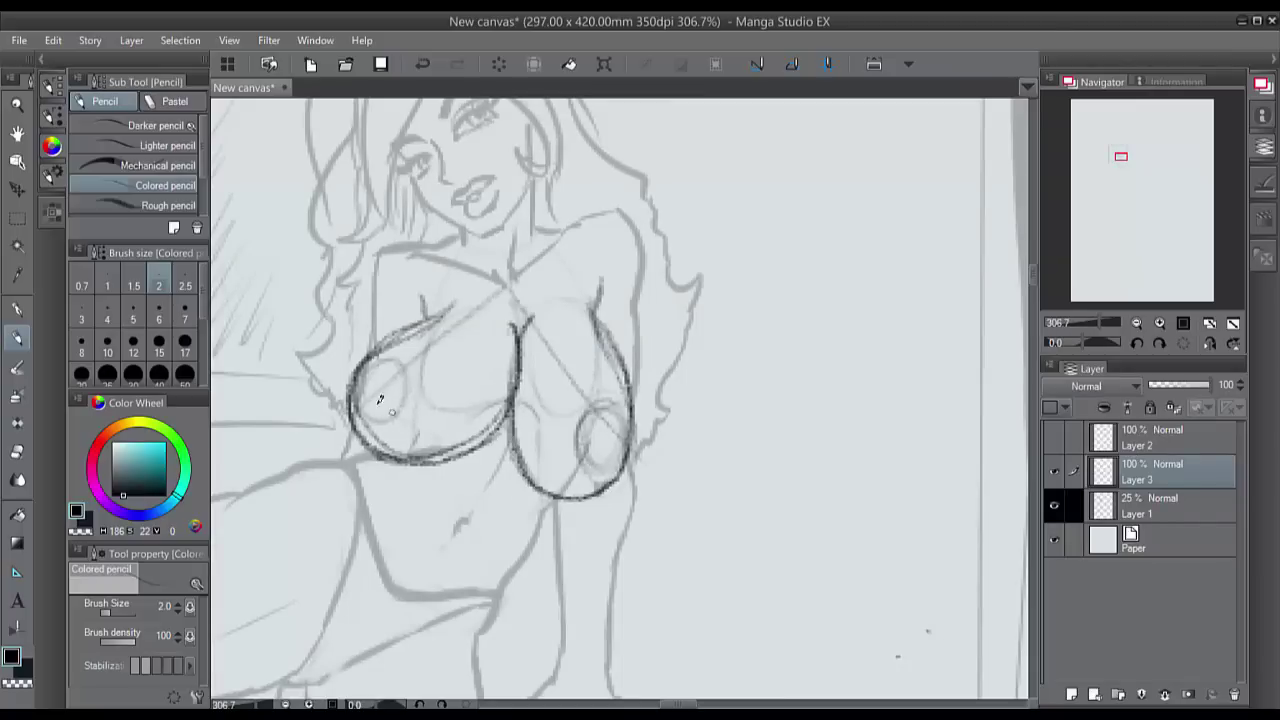
drag(398, 409, 525, 454)
mouse_move(398, 409)
mouse_down()
mouse_move(562, 451)
mouse_move(425, 407)
mouse_move(540, 443)
mouse_up()
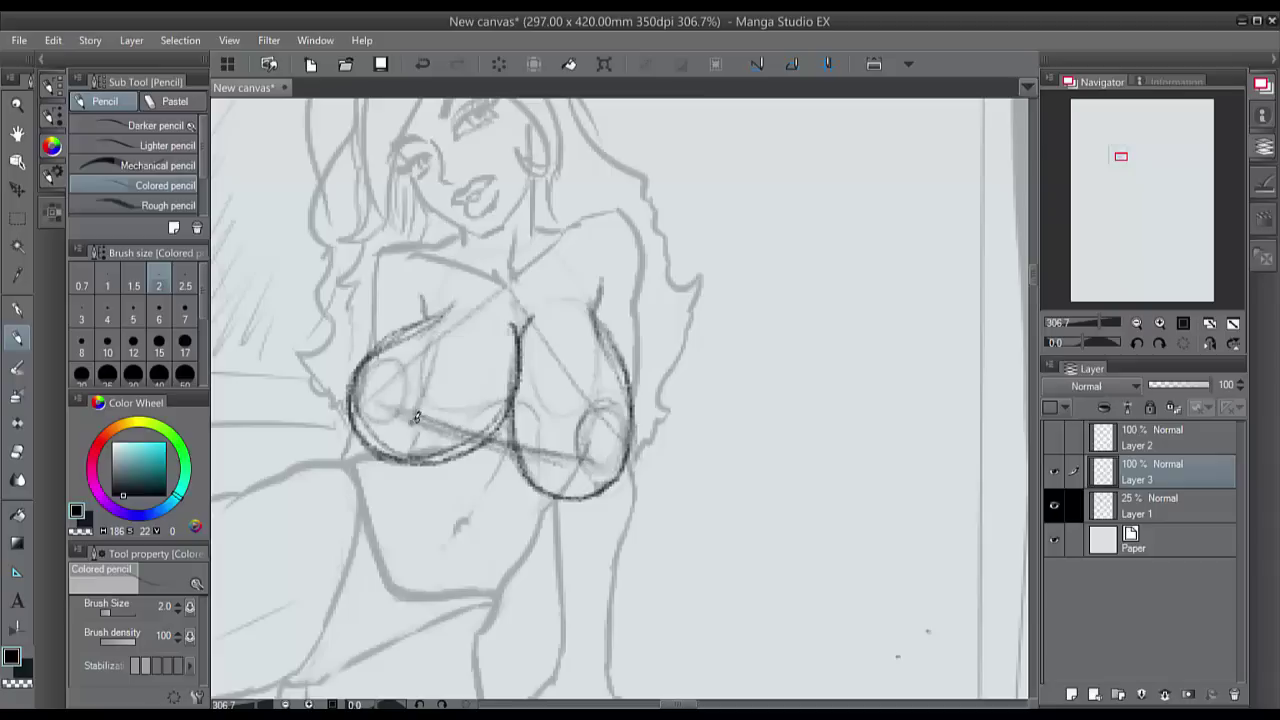
mouse_move(406, 420)
mouse_down()
mouse_move(352, 394)
mouse_move(379, 417)
mouse_up()
drag(366, 366, 445, 328)
mouse_move(440, 333)
mouse_down()
mouse_move(416, 420)
mouse_move(438, 335)
mouse_move(361, 361)
mouse_move(355, 391)
mouse_move(391, 416)
mouse_move(356, 400)
mouse_up()
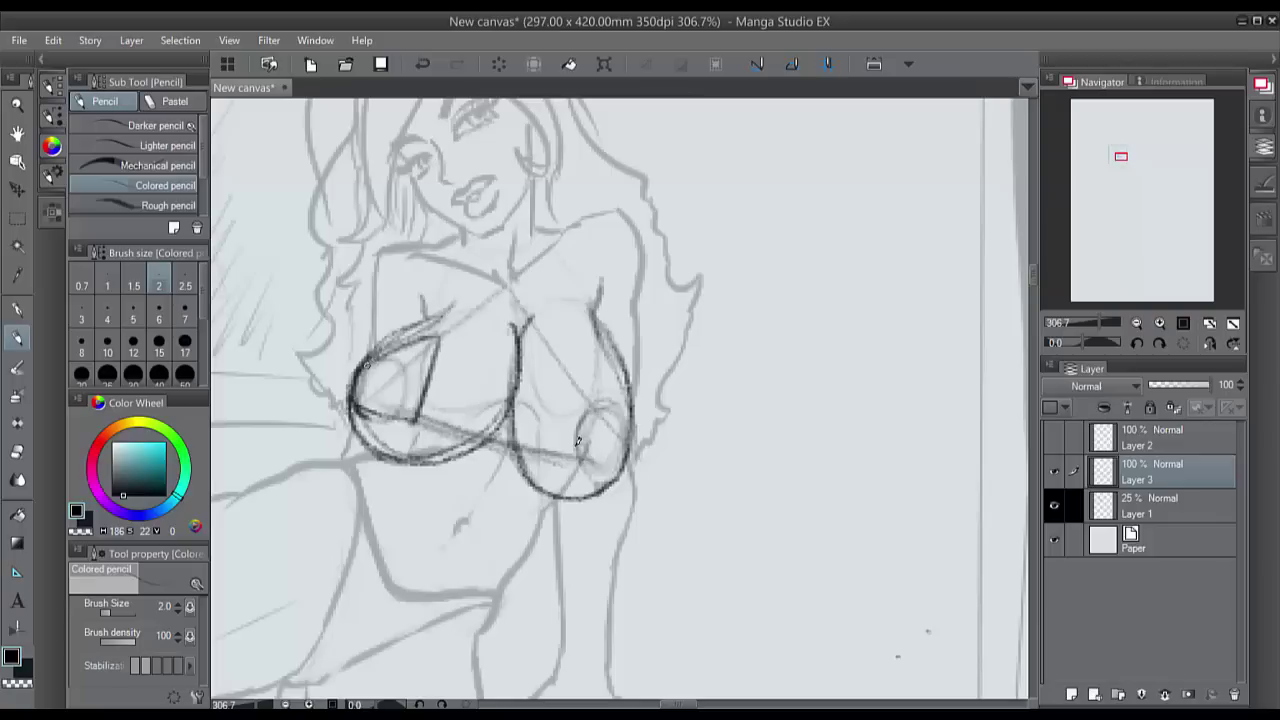
Step: Sketch the second triangular bikini cup and draw two halter straps from the neck down to the cups
mouse_move(558, 456)
mouse_down()
mouse_move(629, 450)
mouse_move(578, 430)
mouse_move(577, 374)
mouse_up()
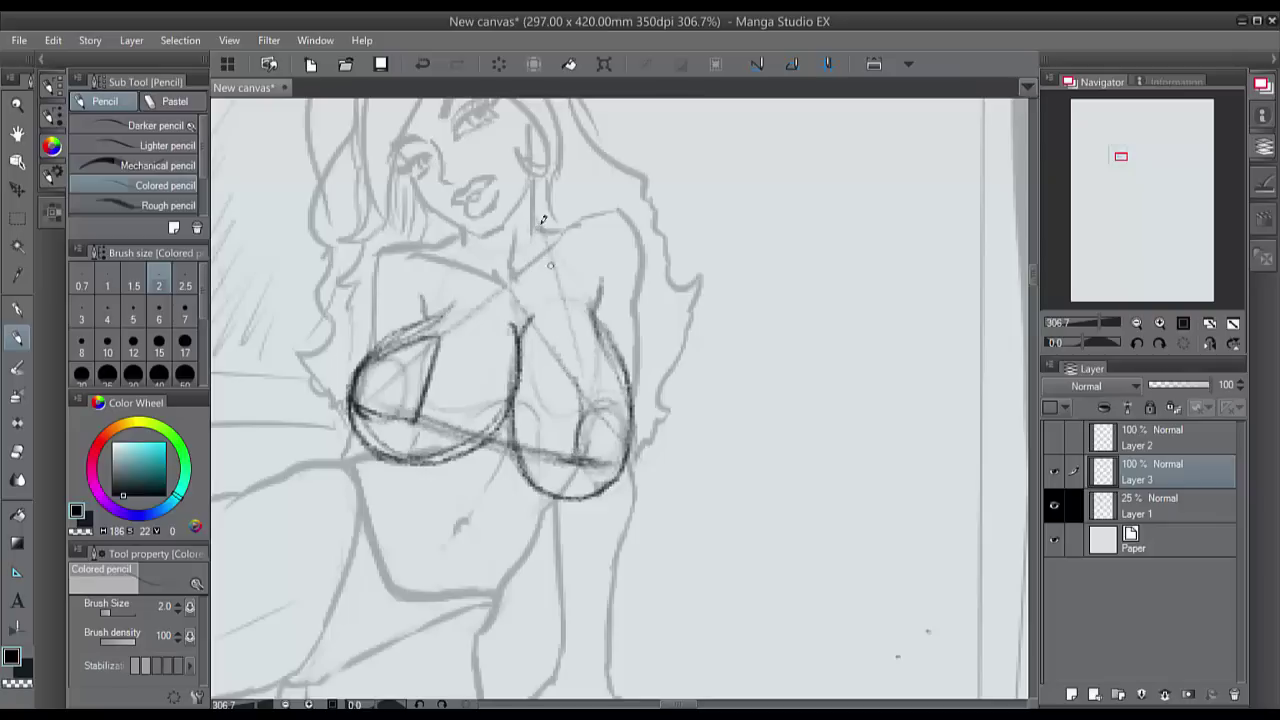
drag(540, 222, 583, 391)
mouse_move(449, 302)
mouse_down()
mouse_move(463, 228)
mouse_move(440, 336)
mouse_up()
drag(458, 260, 436, 348)
mouse_move(533, 212)
mouse_down()
mouse_move(549, 232)
mouse_move(528, 211)
mouse_move(444, 334)
mouse_up()
drag(538, 220, 567, 354)
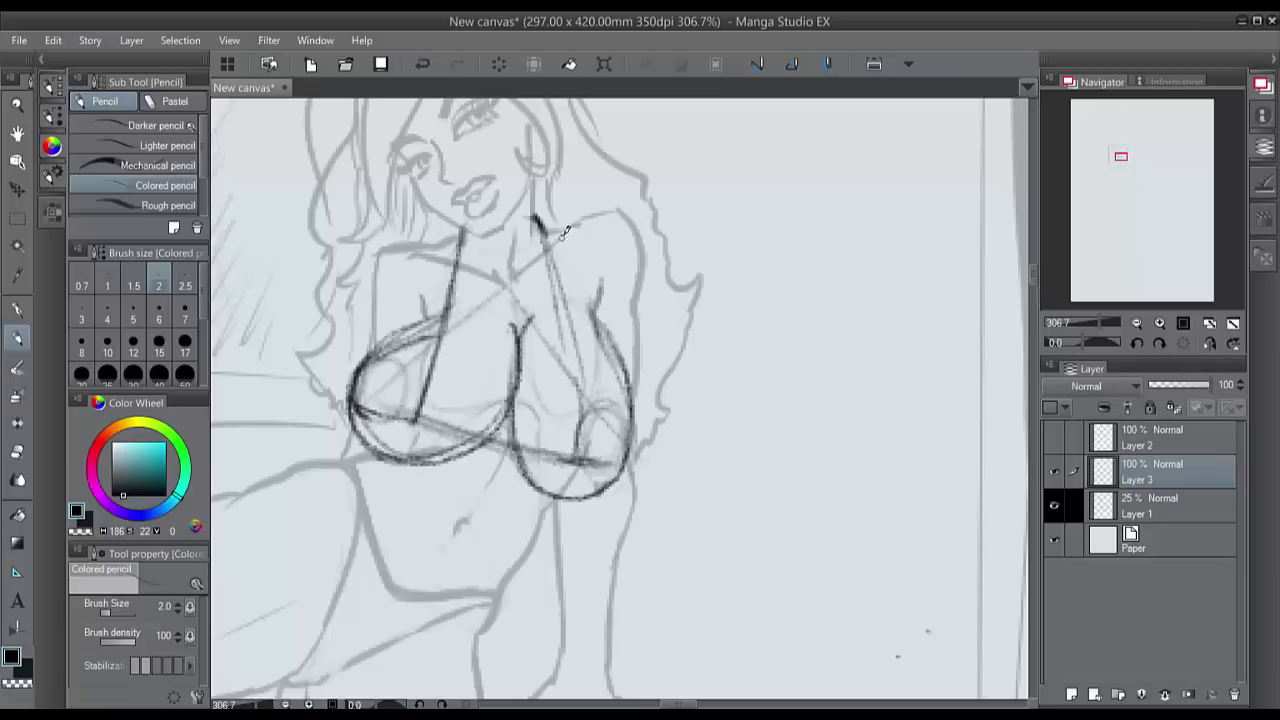
key(ctrl+z)
drag(540, 220, 589, 409)
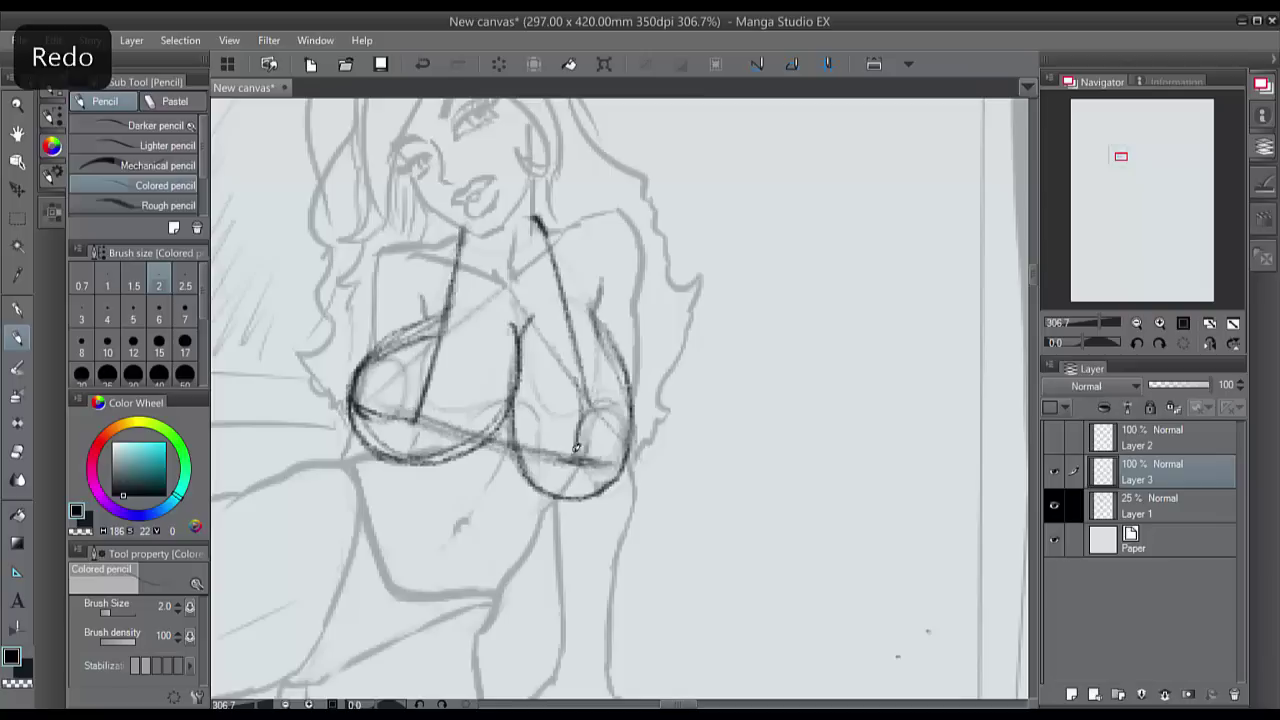
mouse_move(575, 452)
mouse_down()
mouse_move(599, 395)
mouse_move(619, 401)
mouse_move(629, 452)
mouse_move(631, 423)
mouse_move(621, 459)
mouse_move(603, 462)
mouse_move(572, 460)
mouse_up()
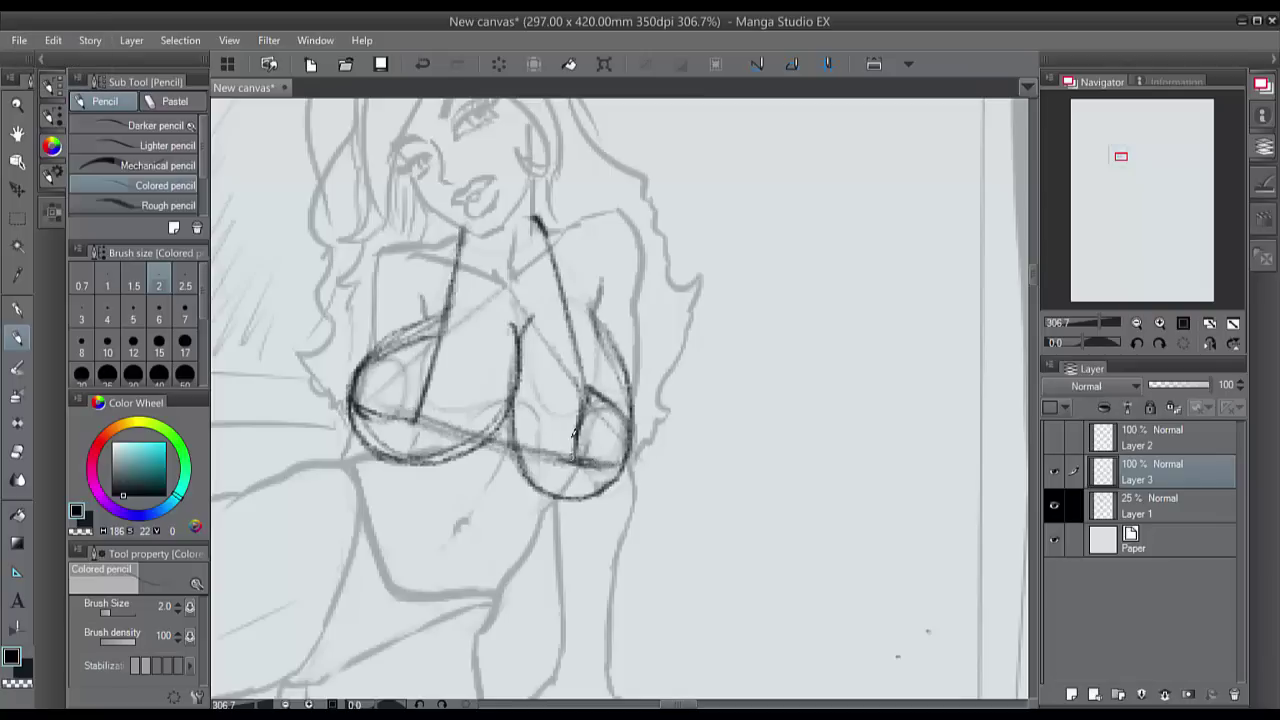
mouse_move(578, 404)
mouse_down()
mouse_move(570, 468)
mouse_move(624, 466)
mouse_move(580, 468)
mouse_up()
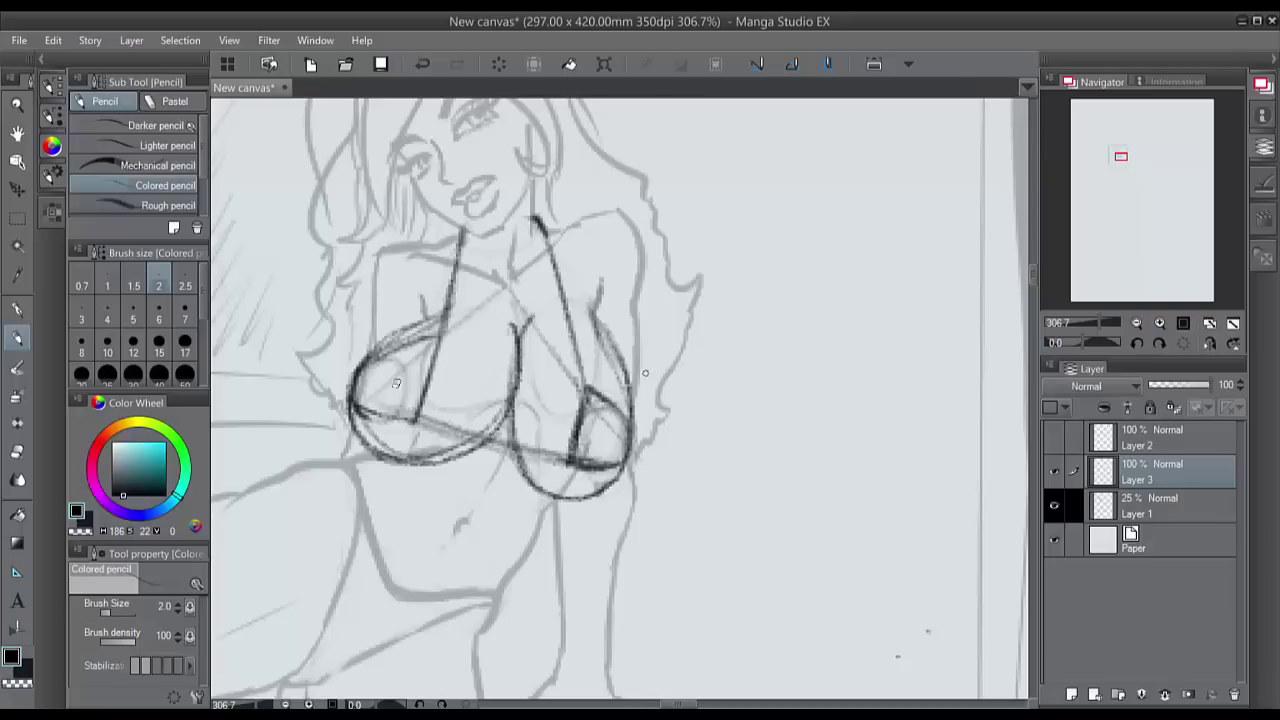
Step: Lighten the chest sketch on Layer 3 and erase its inner guide lines with the size 7 Soft eraser, with Layer 1 hidden
mouse_move(472, 280)
mouse_down()
mouse_move(408, 400)
mouse_move(546, 416)
mouse_move(583, 362)
mouse_up()
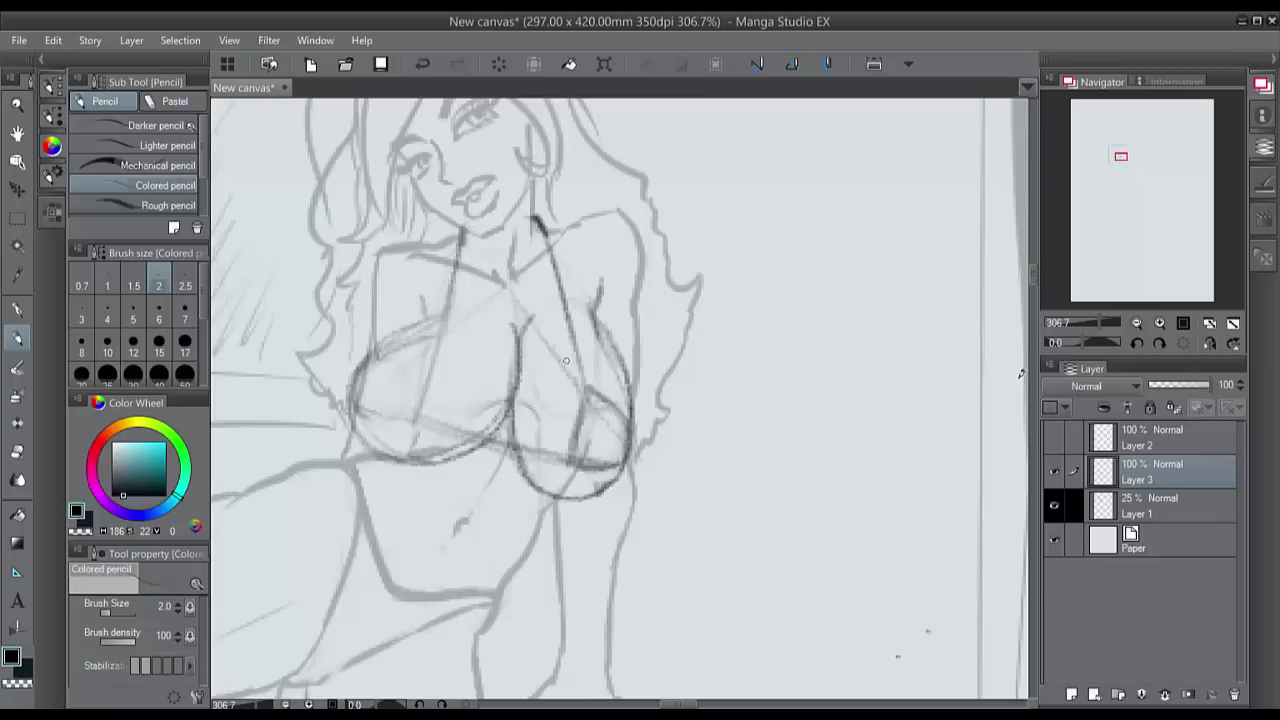
click(1055, 506)
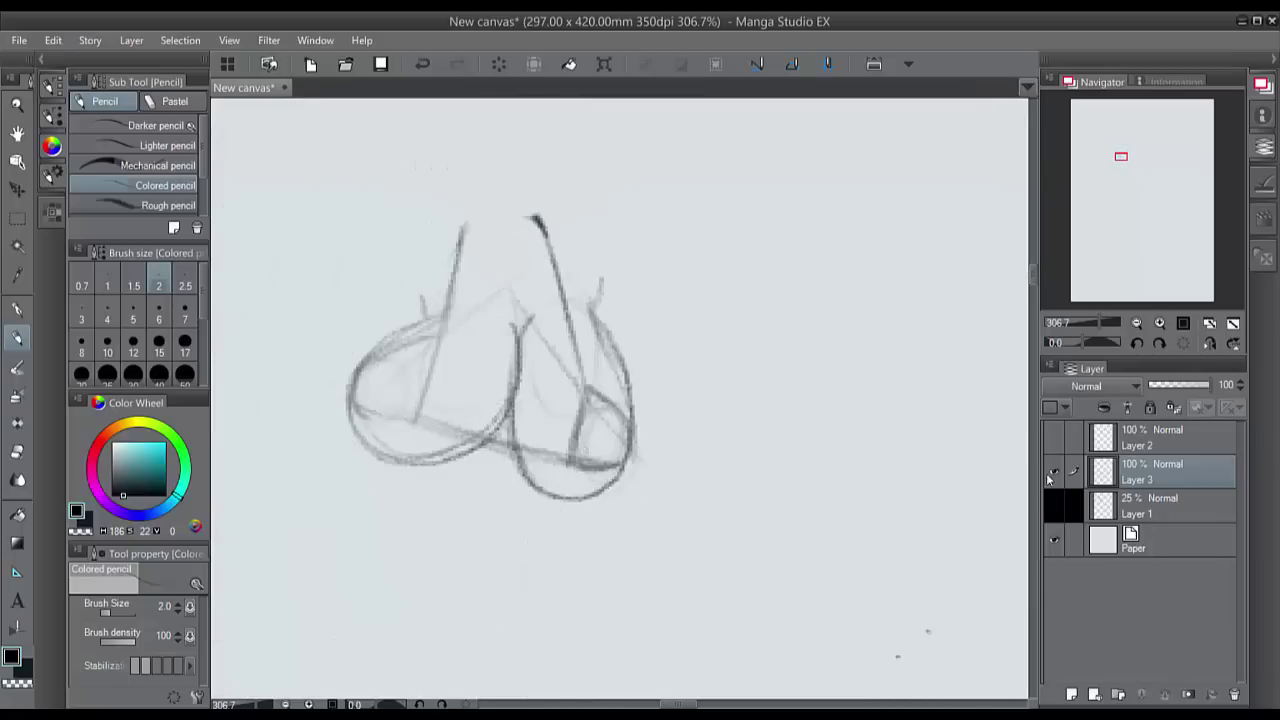
click(17, 452)
click(184, 312)
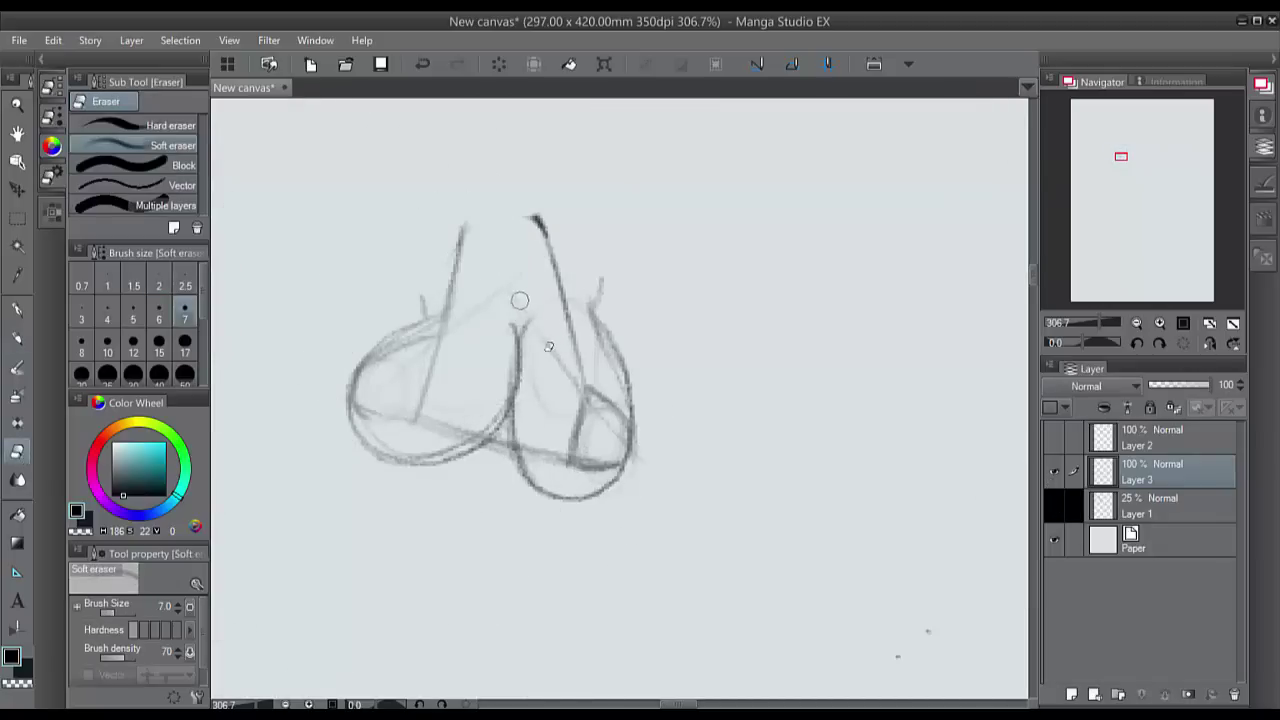
mouse_move(514, 263)
mouse_down()
mouse_move(409, 363)
mouse_move(447, 428)
mouse_move(434, 420)
mouse_up()
mouse_move(549, 330)
mouse_down()
mouse_move(545, 411)
mouse_move(570, 378)
mouse_up()
mouse_move(597, 335)
mouse_down()
mouse_move(607, 372)
mouse_move(598, 348)
mouse_up()
Step: Erase the sketched bikini cups, band and lower strap ends, keeping the outer bust contours and upper straps
click(17, 338)
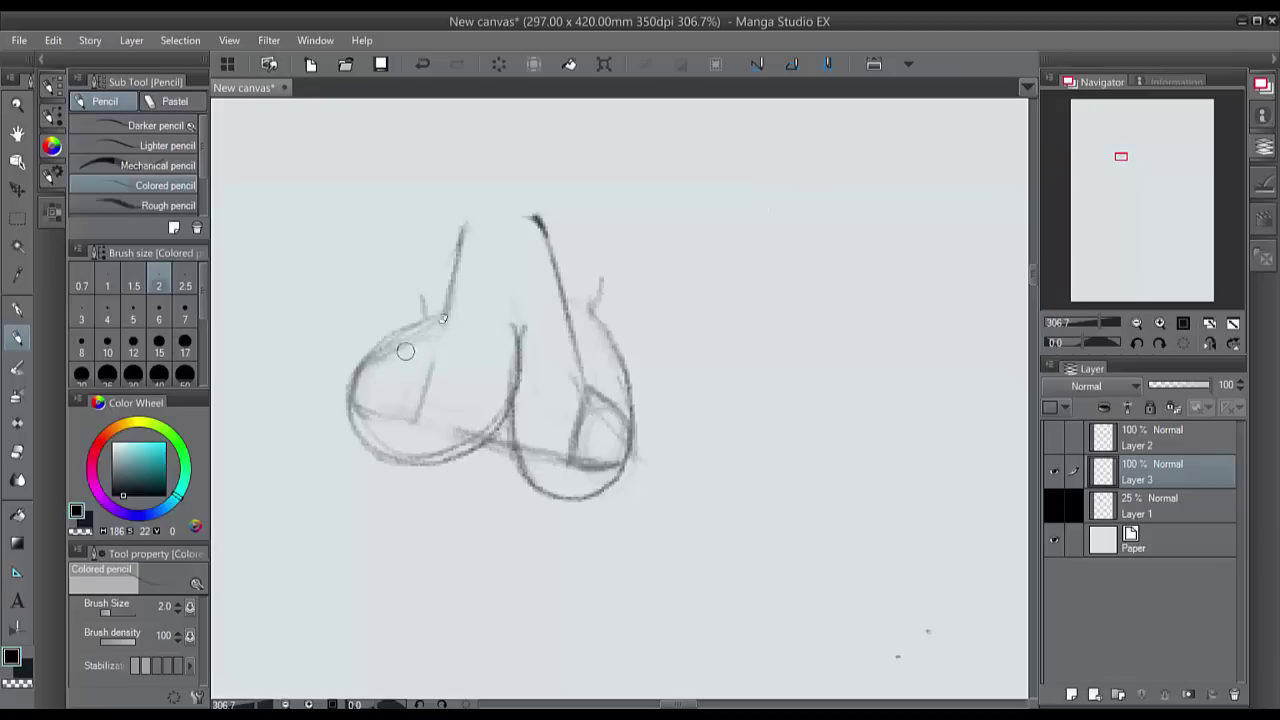
drag(417, 416, 414, 360)
mouse_move(568, 460)
mouse_down()
mouse_move(499, 440)
mouse_move(569, 455)
mouse_move(583, 373)
mouse_up()
mouse_move(576, 417)
mouse_down()
mouse_move(578, 362)
mouse_move(618, 440)
mouse_move(606, 399)
mouse_move(600, 443)
mouse_move(571, 451)
mouse_up()
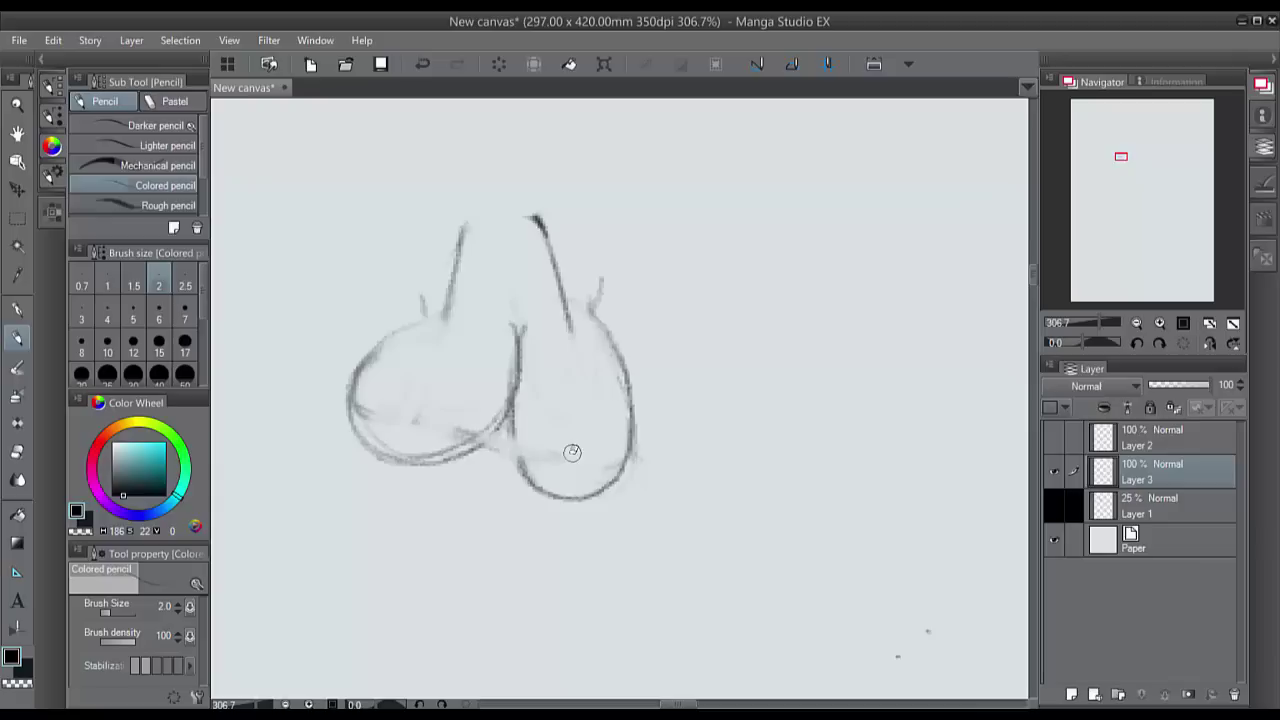
Step: Redraw the halter strap and triangular cup on the side away from the wall picture, and sketch the lower band across
mouse_move(573, 329)
mouse_down()
mouse_move(594, 378)
mouse_move(572, 411)
mouse_up()
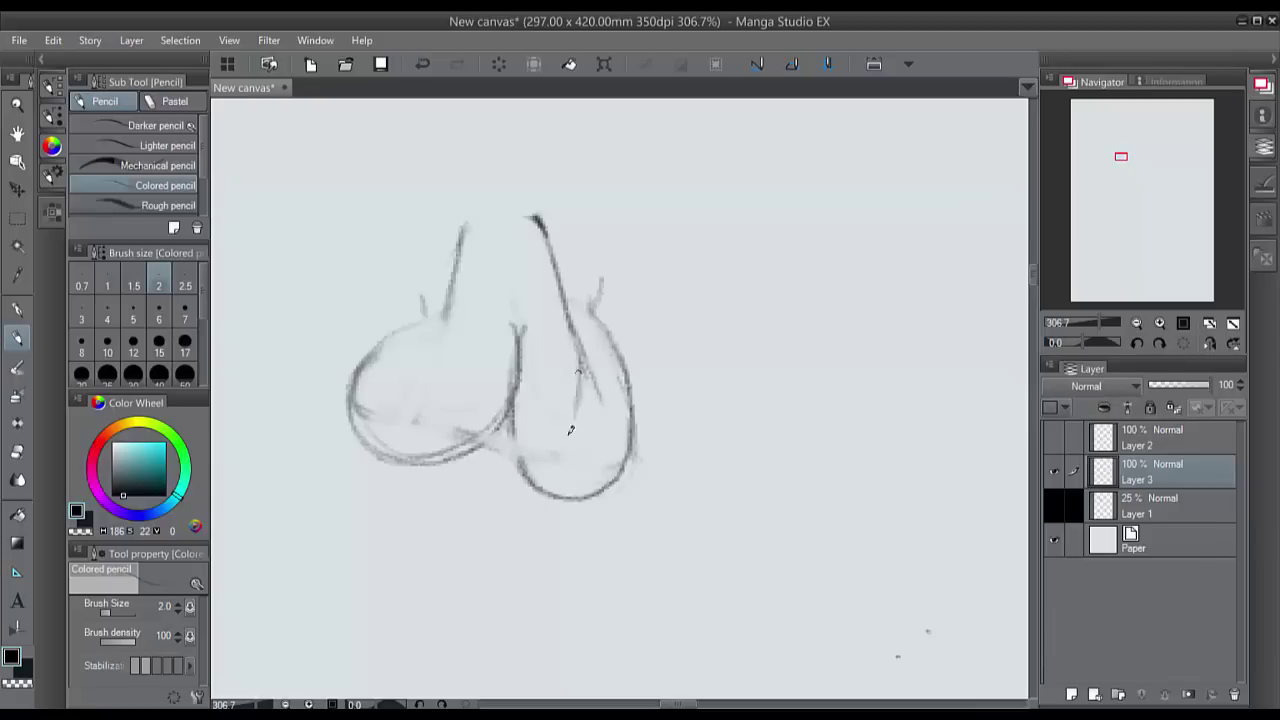
mouse_move(595, 362)
mouse_down()
mouse_move(630, 457)
mouse_move(563, 447)
mouse_move(556, 471)
mouse_move(608, 482)
mouse_up()
mouse_move(618, 412)
mouse_down()
mouse_move(622, 460)
mouse_move(563, 477)
mouse_move(561, 465)
mouse_move(500, 460)
mouse_up()
drag(408, 434, 548, 468)
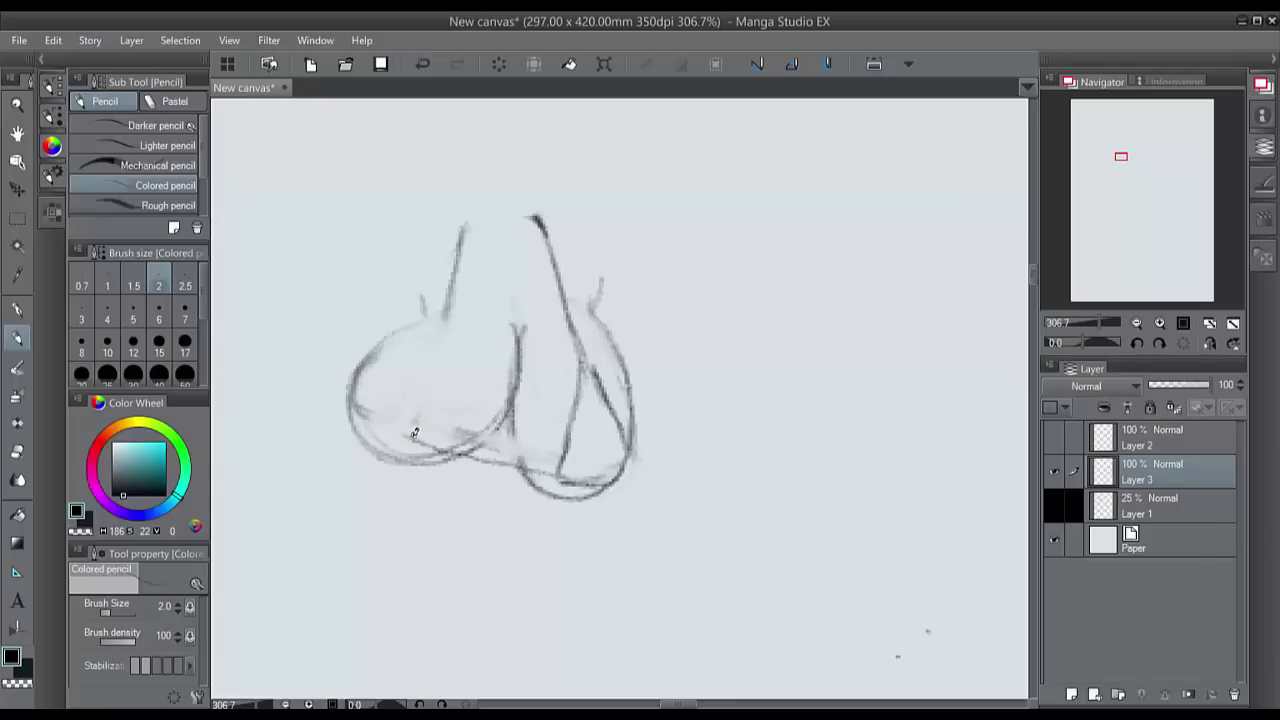
Step: Redraw the triangular cup on the side nearest the wall picture, connecting it to its strap and the lower band
mouse_move(414, 432)
mouse_down()
mouse_move(375, 419)
mouse_move(408, 429)
mouse_up()
drag(444, 322, 358, 374)
drag(406, 340, 348, 400)
drag(450, 310, 420, 410)
mouse_move(438, 340)
mouse_down()
mouse_move(410, 438)
mouse_move(346, 396)
mouse_up()
mouse_move(412, 430)
mouse_down()
mouse_move(350, 405)
mouse_move(410, 462)
mouse_up()
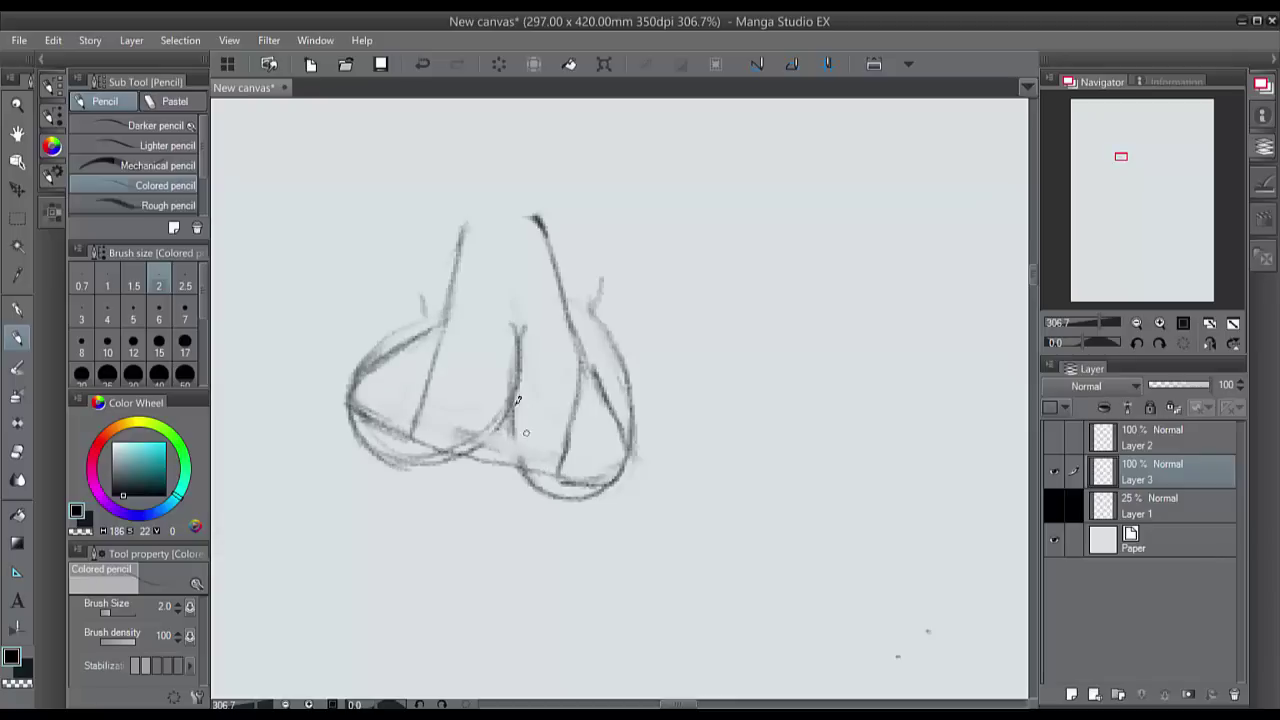
Step: Strengthen the lower band and darken the inner edge of the cup farthest from the wall picture
drag(556, 472, 420, 432)
mouse_move(583, 352)
mouse_down()
mouse_move(567, 420)
mouse_move(597, 376)
mouse_move(564, 460)
mouse_up()
mouse_move(581, 358)
mouse_down()
mouse_move(562, 473)
mouse_move(606, 475)
mouse_move(632, 441)
mouse_move(652, 368)
mouse_move(611, 388)
mouse_move(633, 450)
mouse_move(622, 472)
mouse_move(628, 455)
mouse_move(620, 474)
mouse_move(560, 480)
mouse_up()
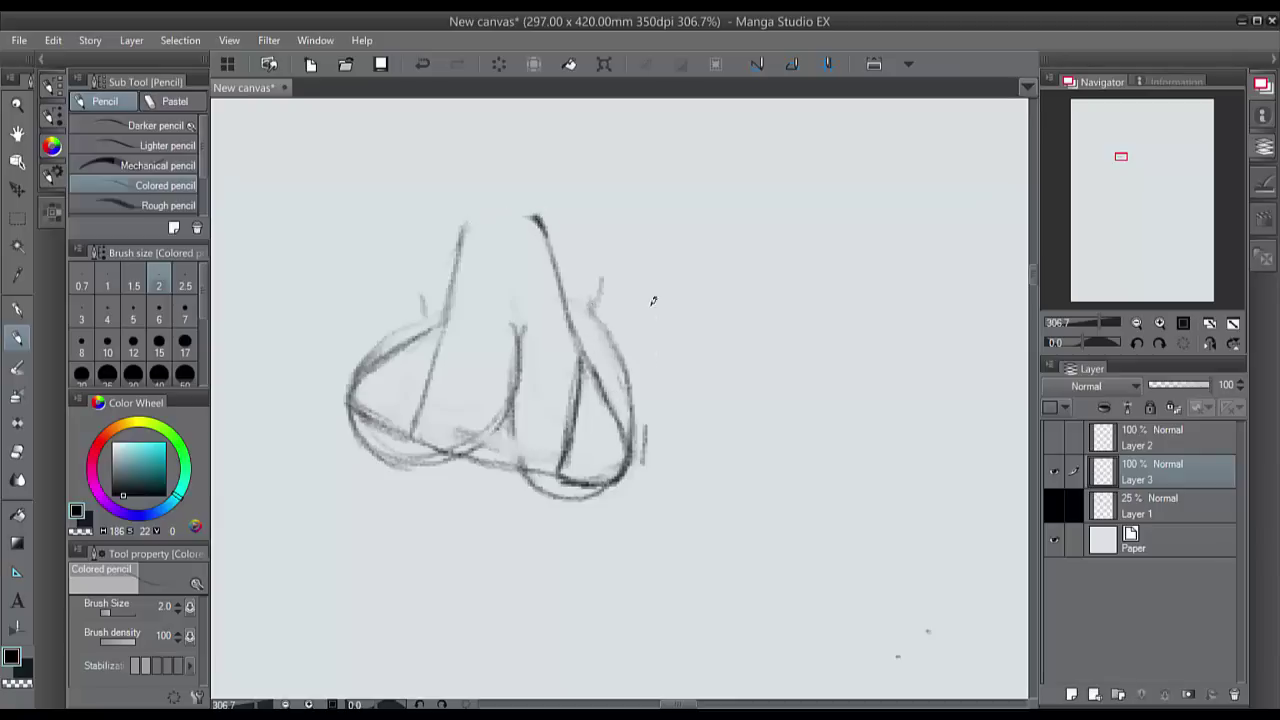
Step: Erase the outer bust contour and underarm mark on the side away from the wall picture
drag(642, 462, 670, 315)
key(ctrl+z)
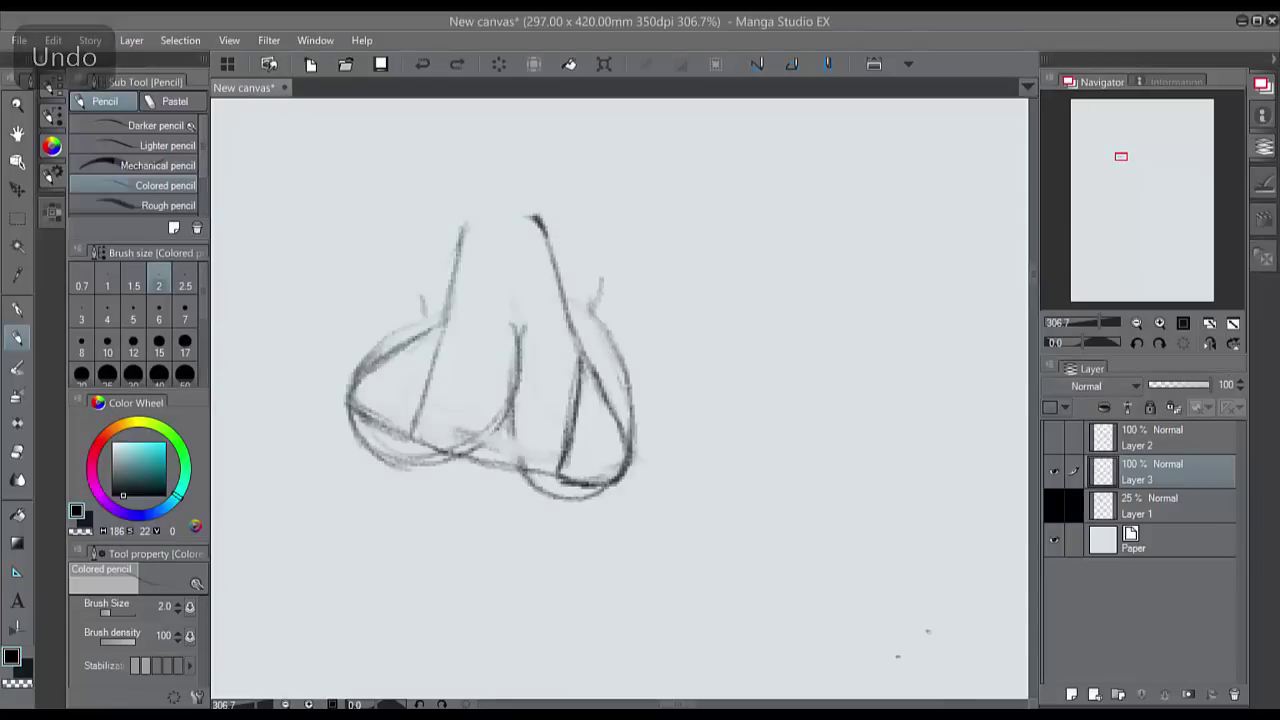
click(1010, 540)
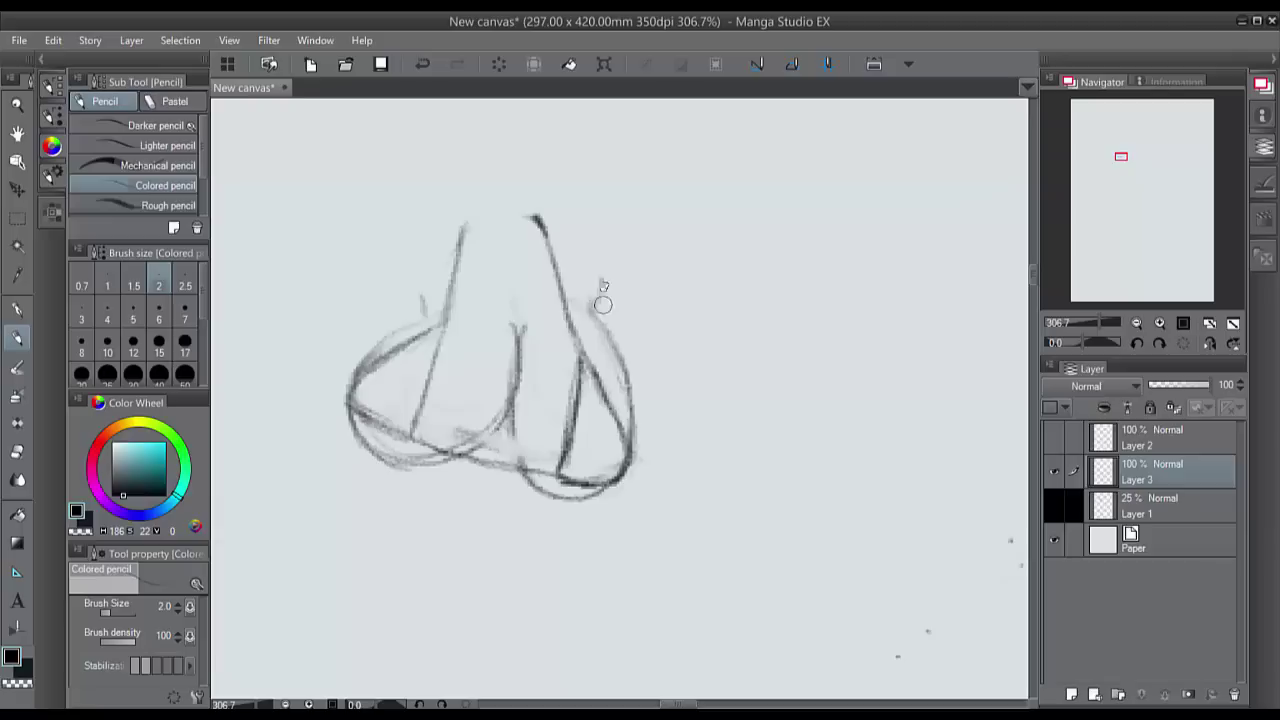
mouse_move(602, 302)
mouse_down()
mouse_move(589, 286)
mouse_move(638, 426)
mouse_move(723, 400)
mouse_move(749, 110)
mouse_up()
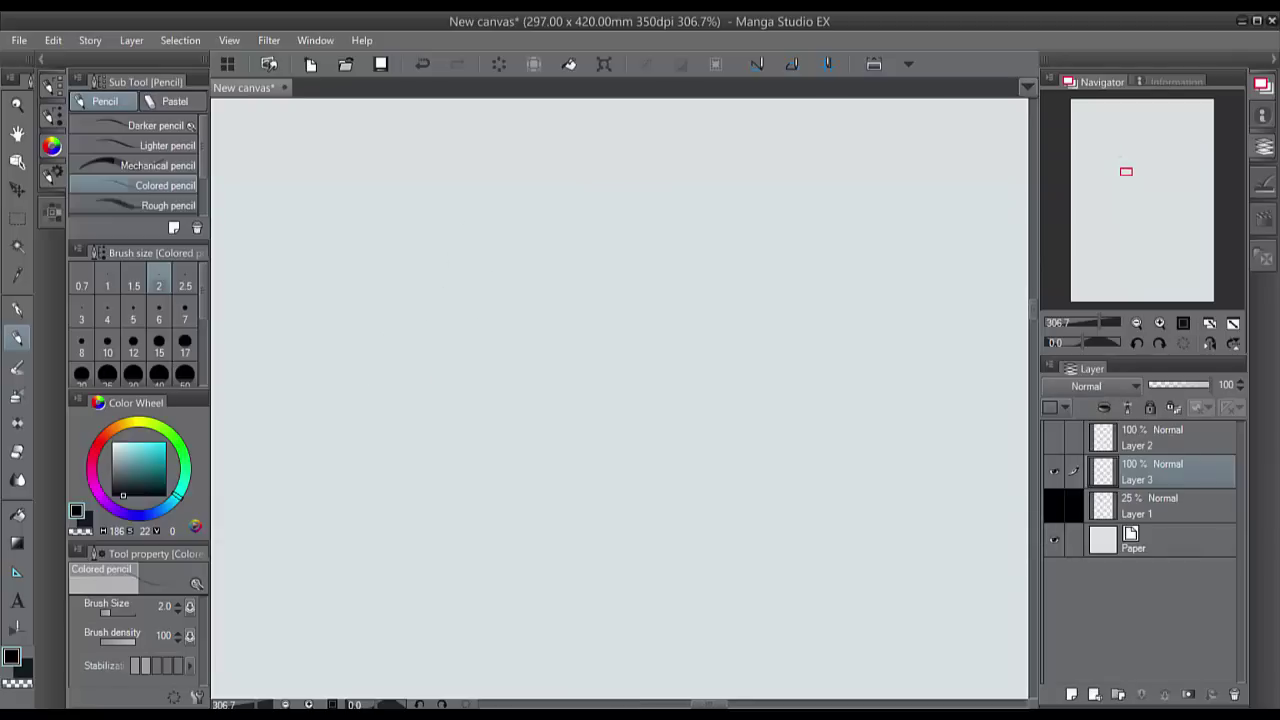
Step: Show the faded line art on Layer 1 beneath the chest sketch again
drag(420, 510, 840, 270)
drag(370, 340, 880, 460)
scroll(620, 398, right, 2)
scroll(620, 398, up, 3)
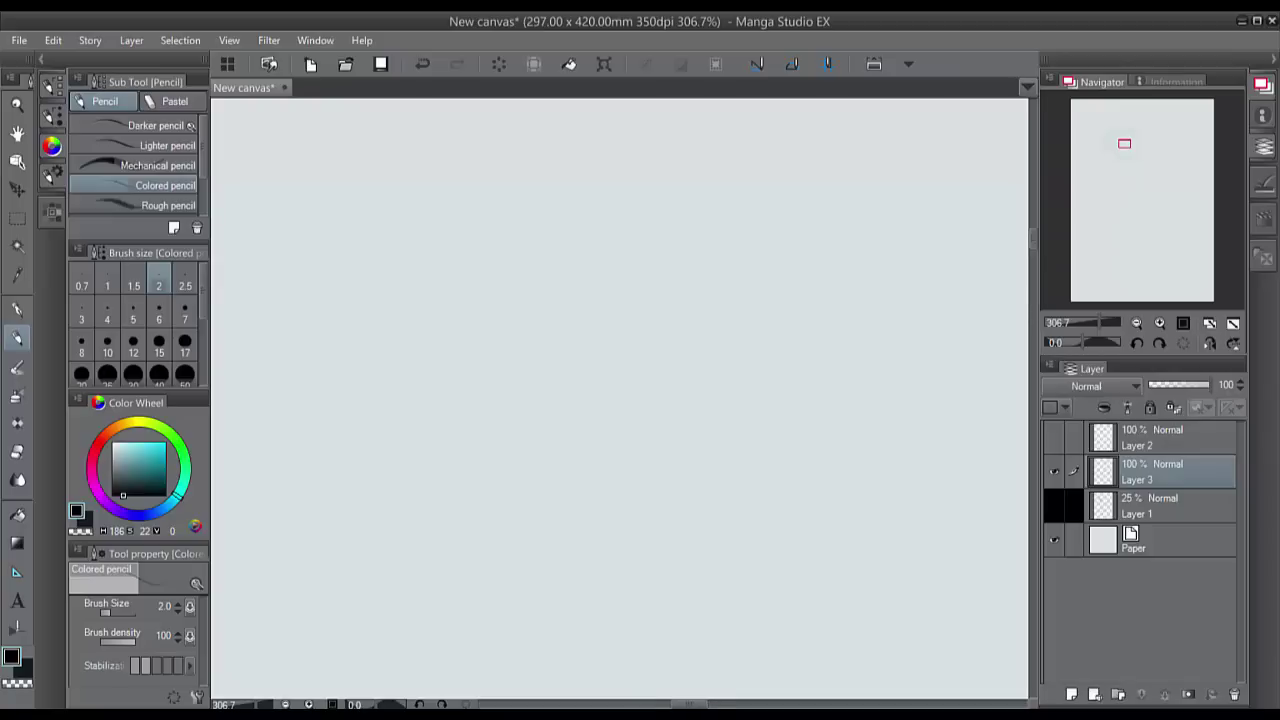
click(1054, 505)
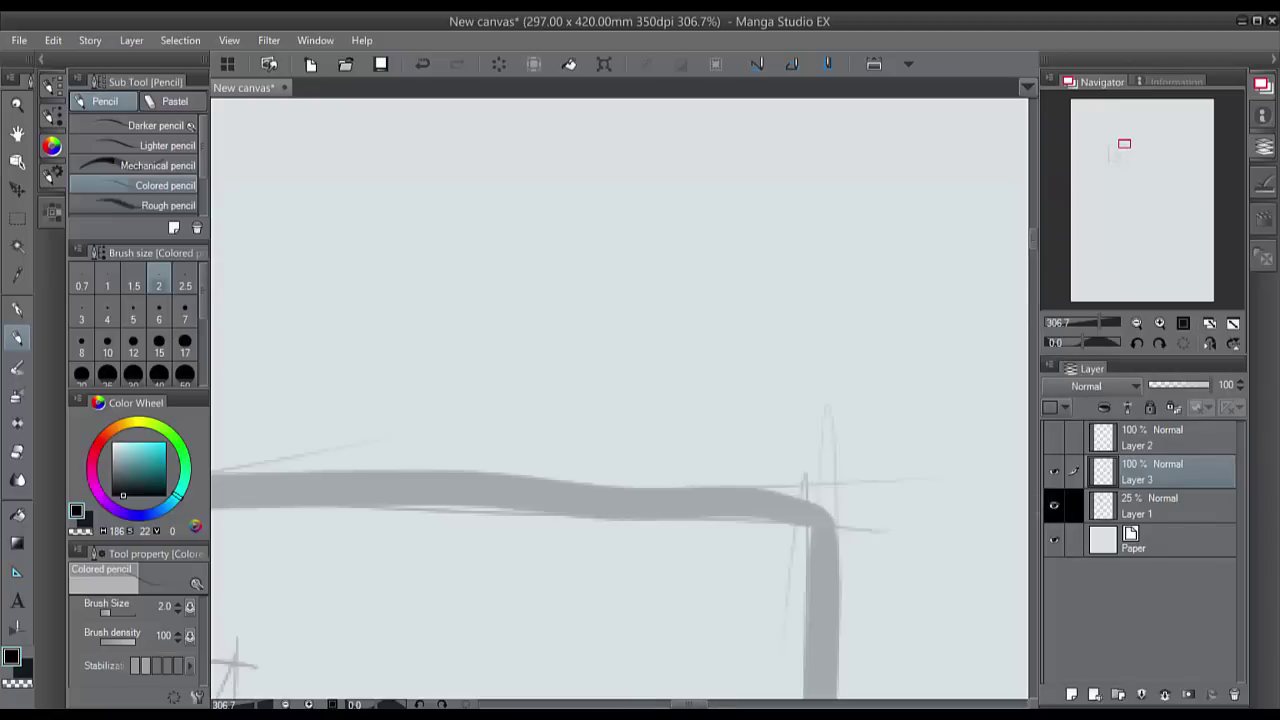
drag(600, 600, 592, 207)
scroll(620, 398, down, 2)
scroll(620, 398, right, 2)
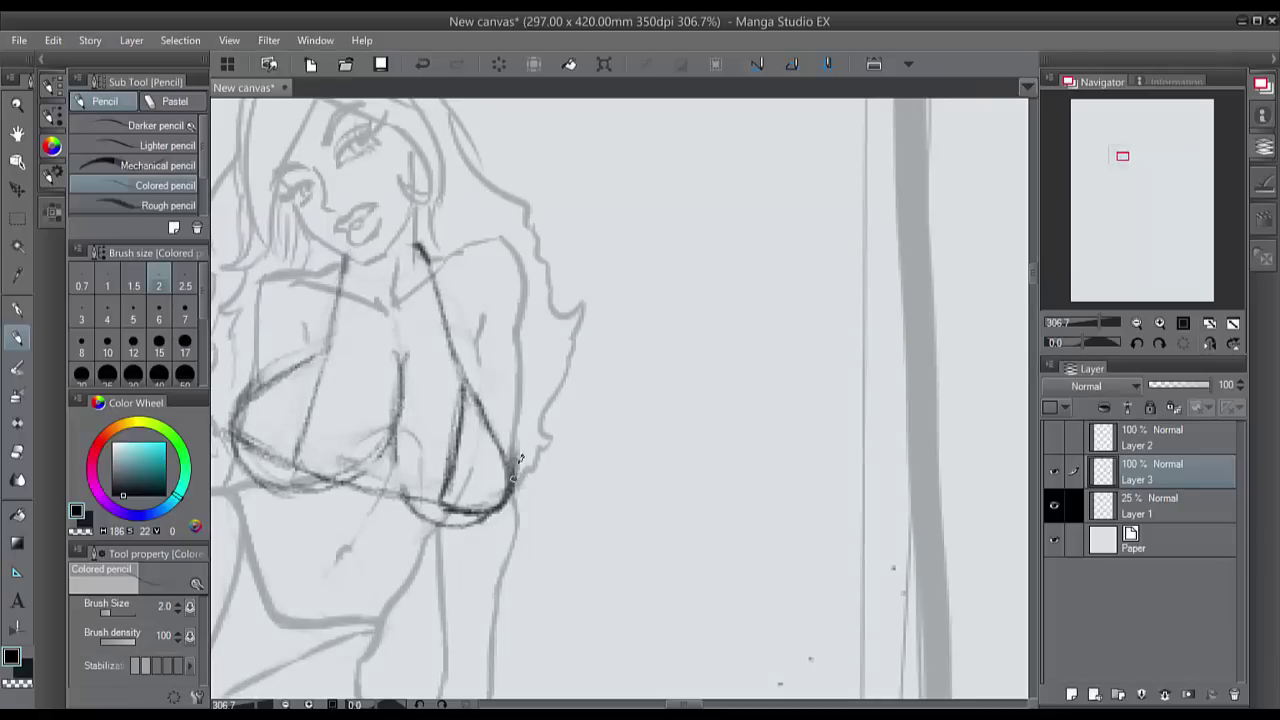
mouse_move(517, 470)
mouse_down()
mouse_move(516, 410)
mouse_move(486, 354)
mouse_move(521, 435)
mouse_move(512, 484)
mouse_move(475, 345)
mouse_move(492, 298)
mouse_up()
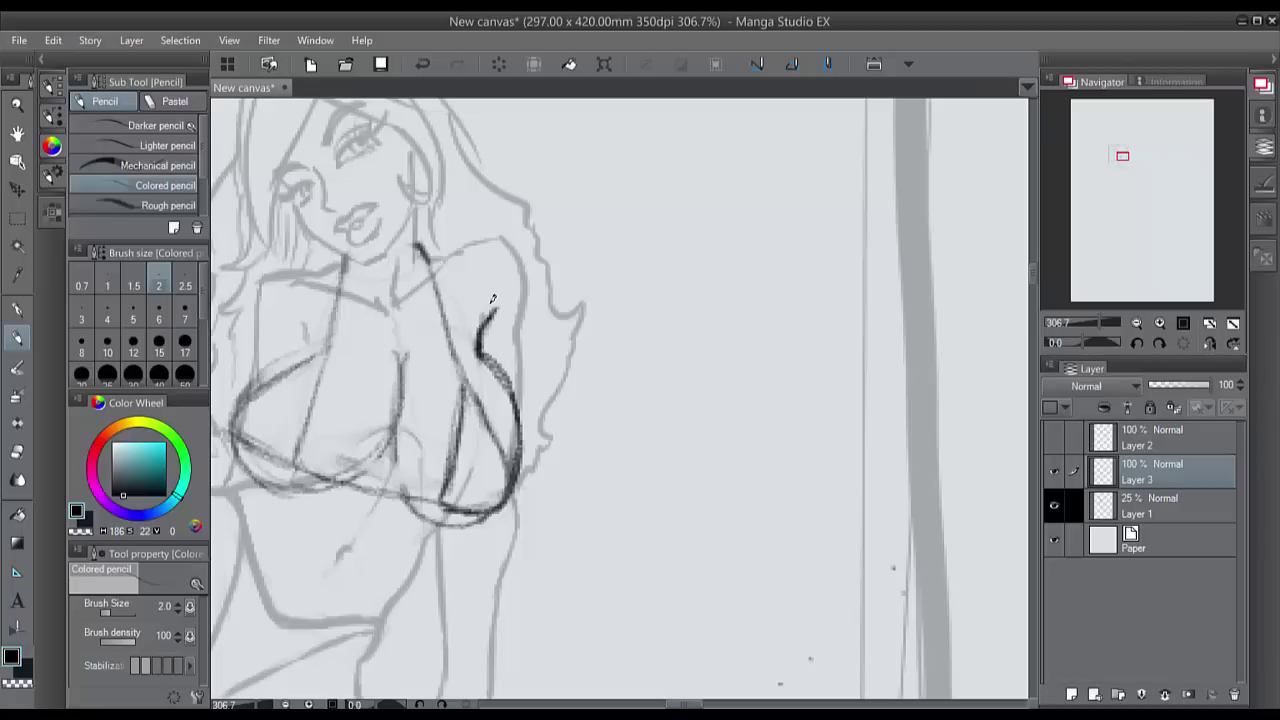
key(ctrl+z)
key(ctrl+z)
key(ctrl+z)
key(ctrl+z)
Step: Redraw the outer bust contour and underarm fold away from the wall picture, and darken that cup's edges
mouse_move(480, 318)
mouse_down()
mouse_move(517, 410)
mouse_move(515, 470)
mouse_up()
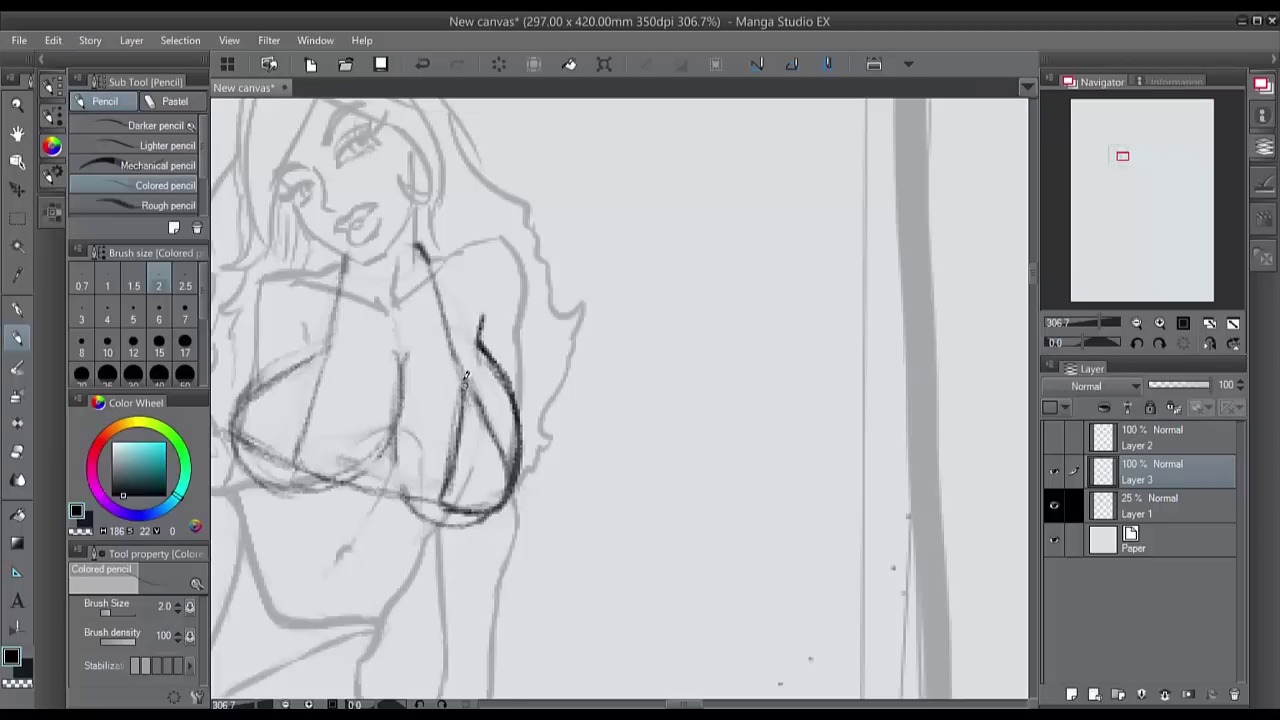
drag(465, 380, 444, 500)
mouse_move(461, 382)
mouse_down()
mouse_move(503, 460)
mouse_move(505, 508)
mouse_move(442, 492)
mouse_move(440, 470)
mouse_up()
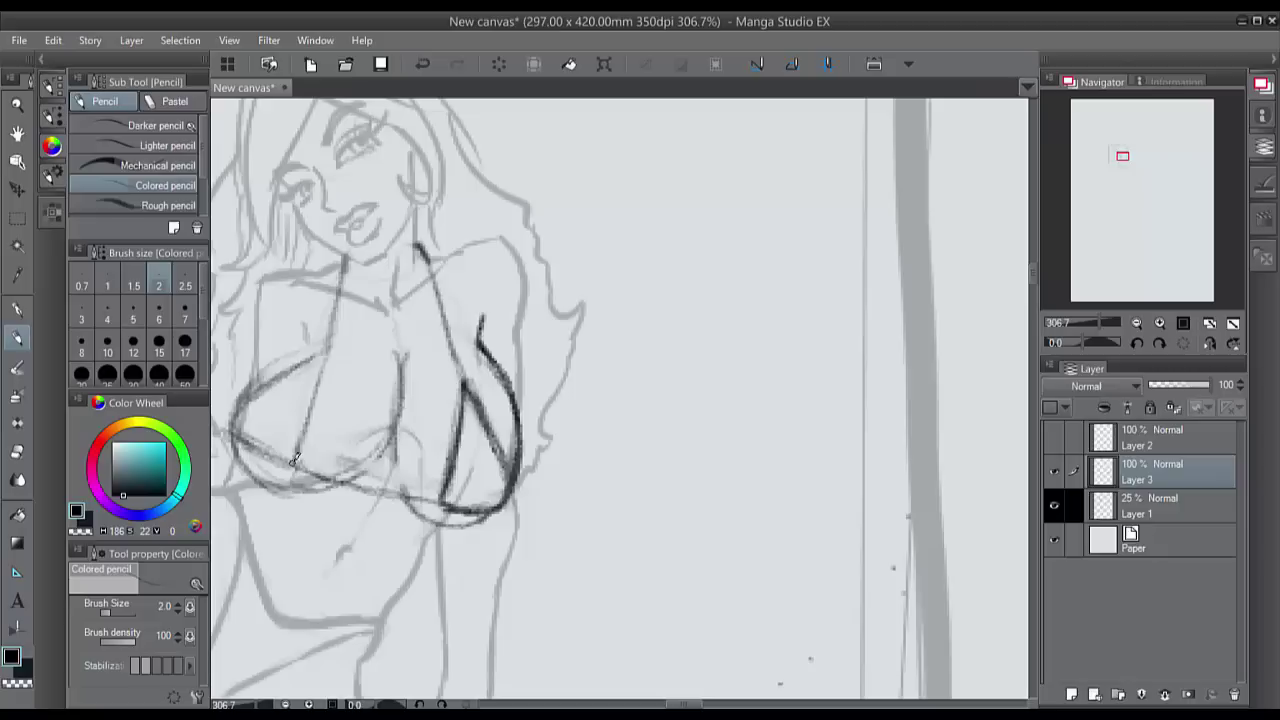
Step: Darken the strap, cup edges and outer corner on the side nearest the wall picture
mouse_move(294, 462)
mouse_down()
mouse_move(317, 358)
mouse_move(304, 416)
mouse_up()
drag(326, 346, 312, 382)
mouse_move(348, 254)
mouse_down()
mouse_move(313, 356)
mouse_move(285, 370)
mouse_move(316, 354)
mouse_move(233, 415)
mouse_move(256, 386)
mouse_move(229, 424)
mouse_move(296, 461)
mouse_up()
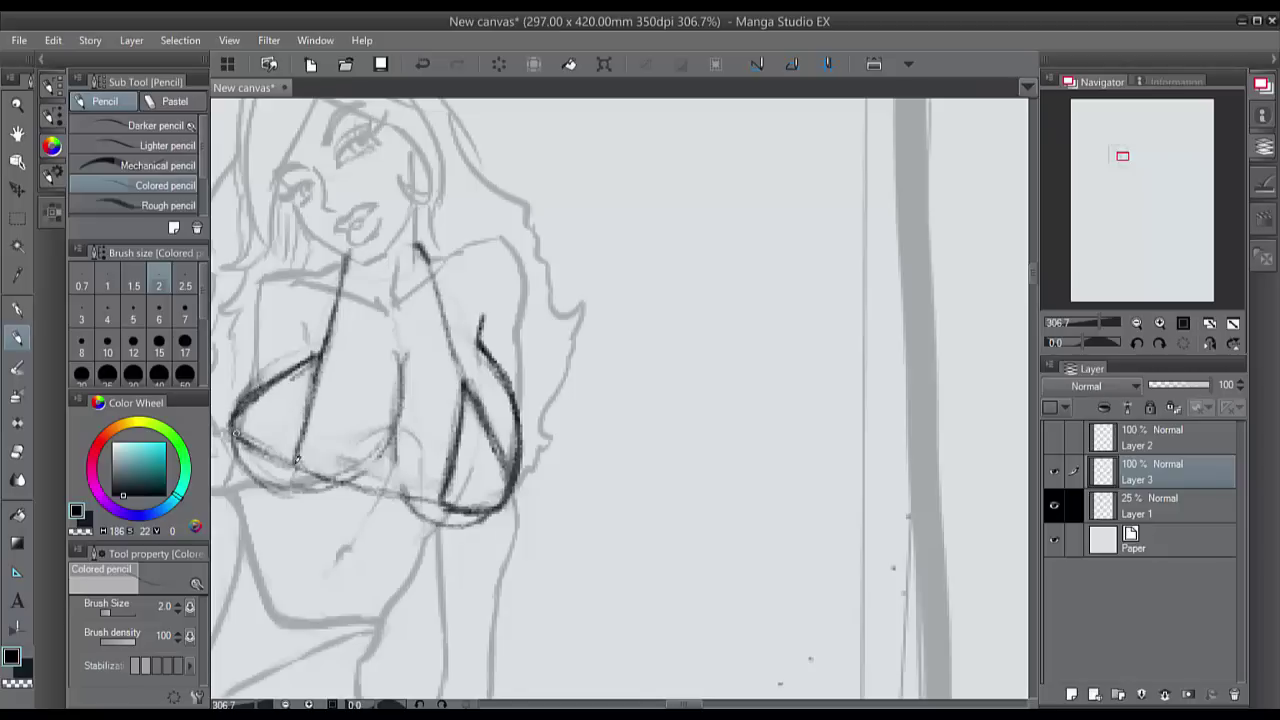
drag(236, 433, 243, 442)
drag(283, 481, 416, 438)
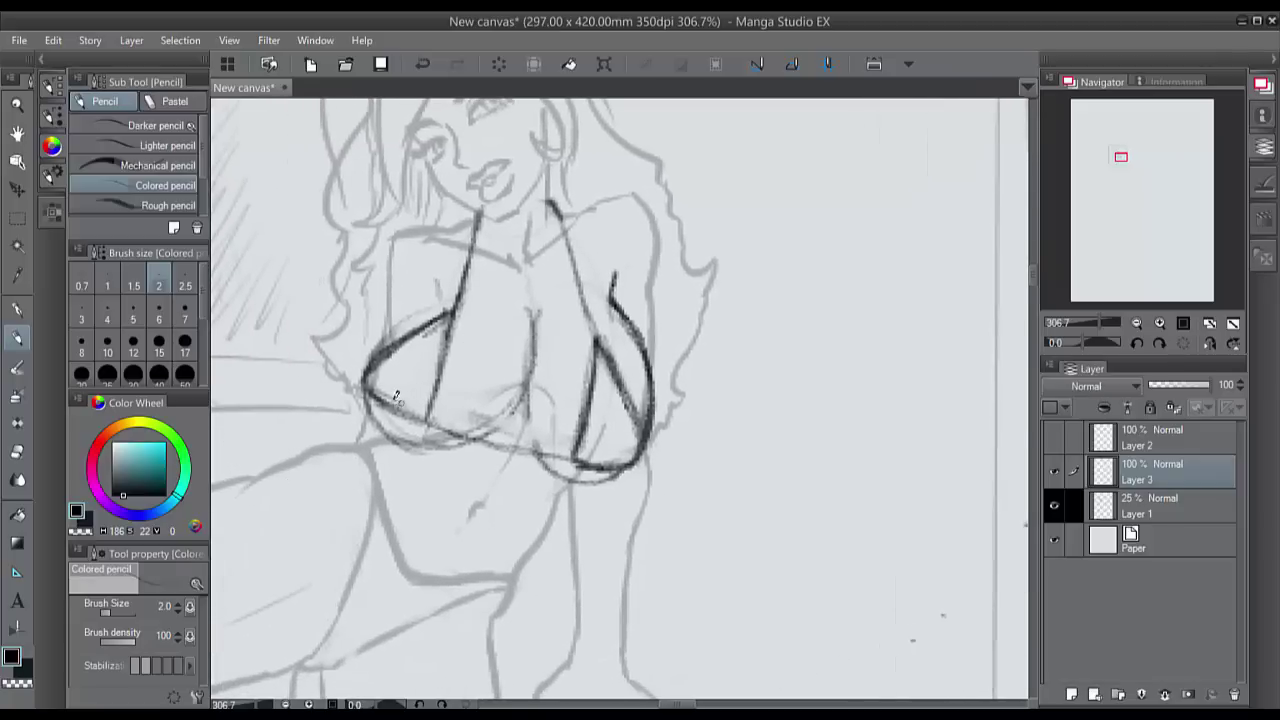
Step: Try darkening the bikini top's lower band across both cups, and erase the reworked line
mouse_move(372, 389)
mouse_down()
mouse_move(453, 430)
mouse_move(389, 398)
mouse_move(576, 459)
mouse_up()
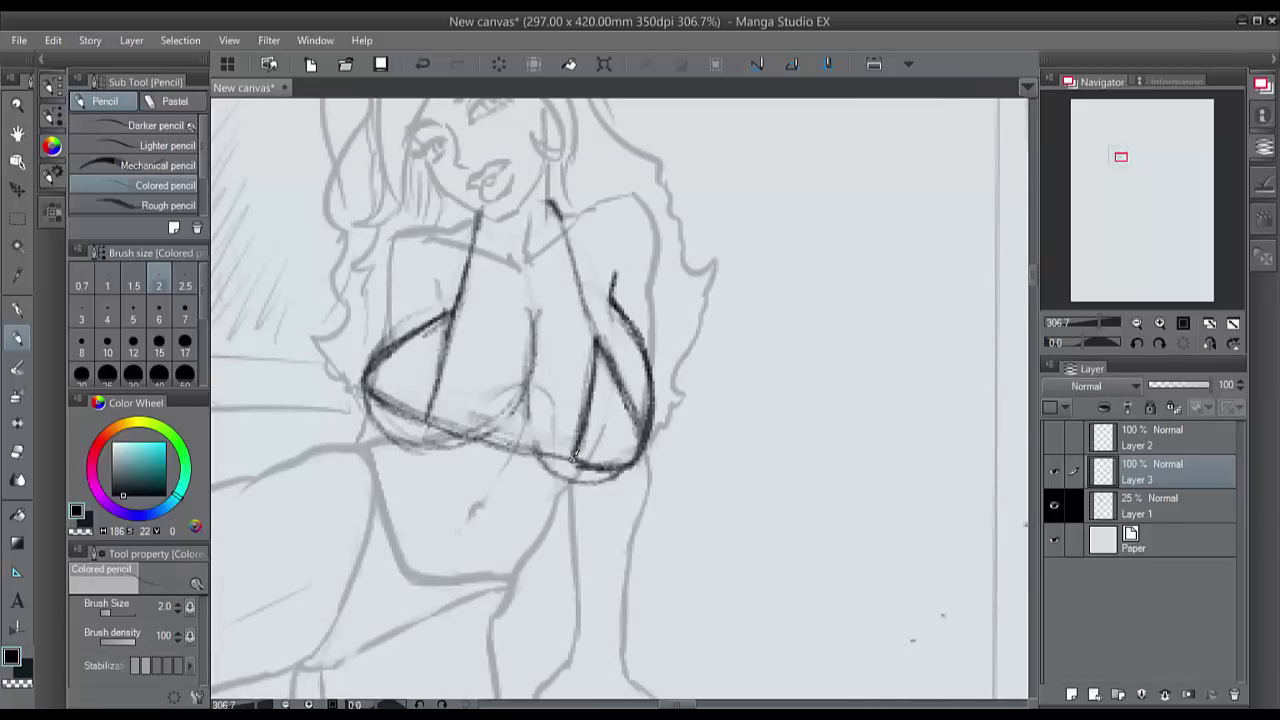
mouse_move(412, 410)
mouse_down()
mouse_move(600, 465)
mouse_move(586, 461)
mouse_up()
drag(376, 389, 568, 457)
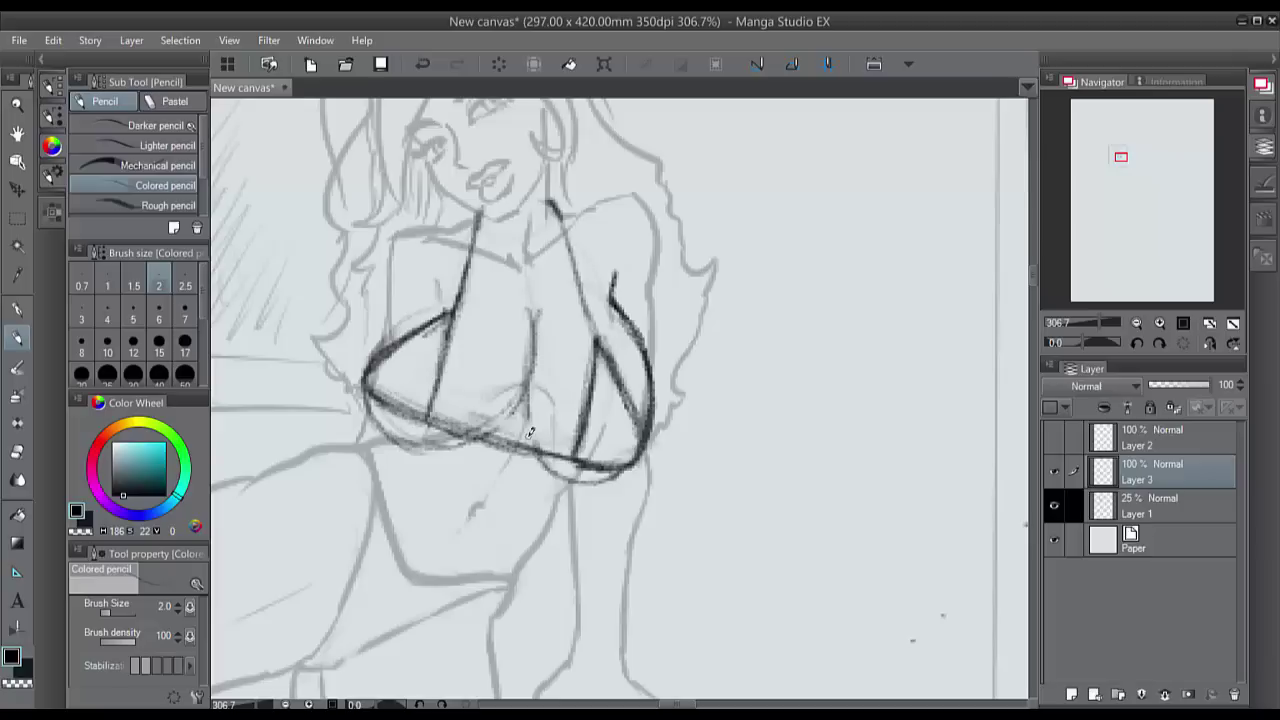
mouse_move(367, 386)
mouse_down()
mouse_move(397, 403)
mouse_move(469, 437)
mouse_move(386, 401)
mouse_move(461, 430)
mouse_up()
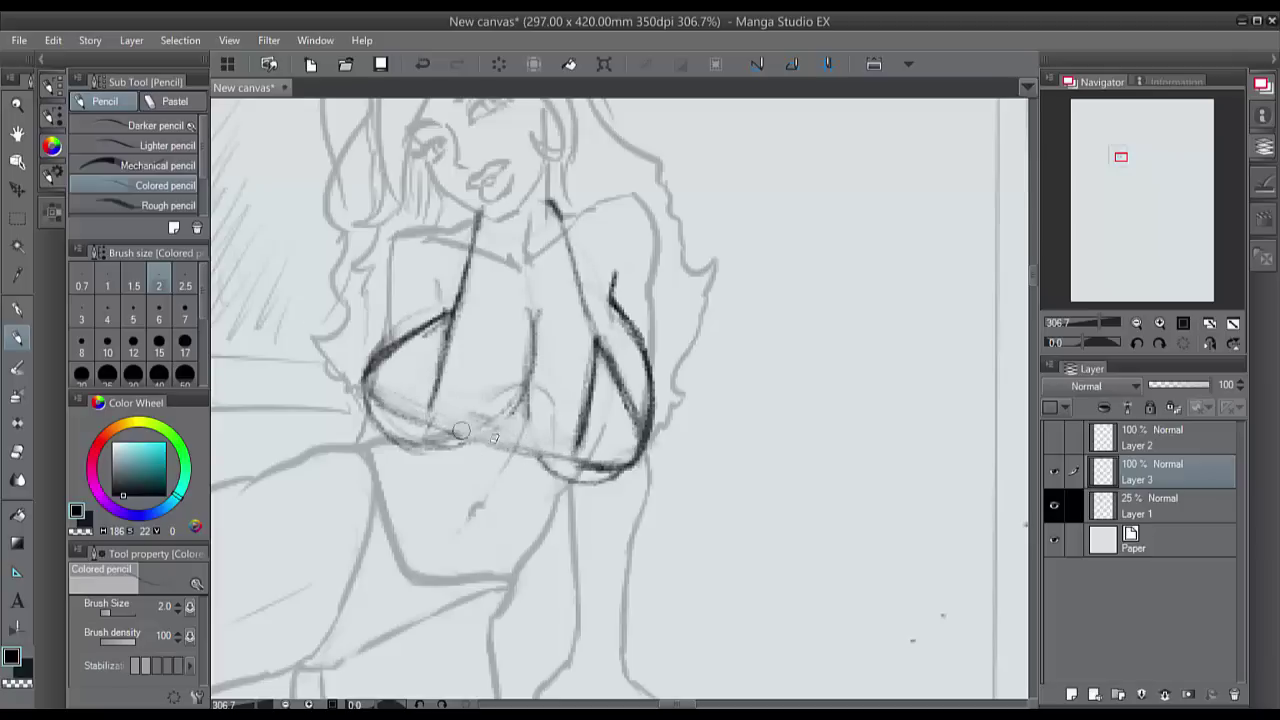
key(ctrl+z)
key(ctrl+z)
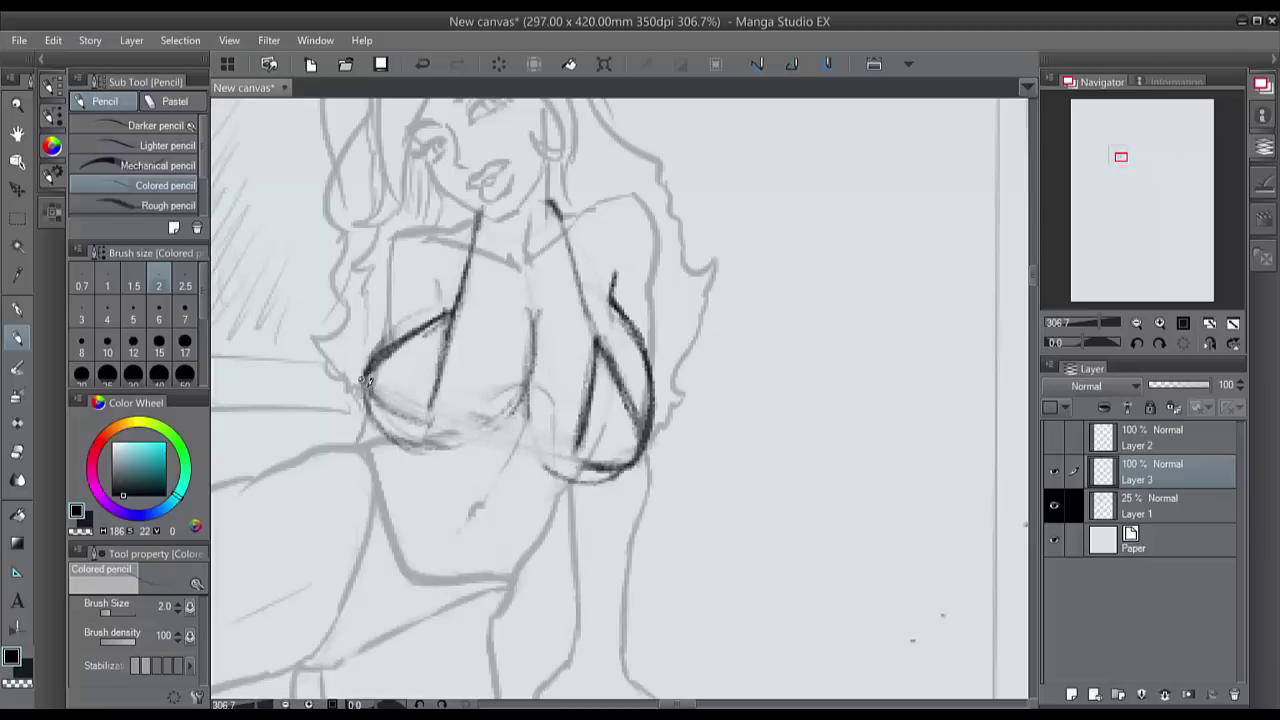
Step: Redraw the lower band as one smooth, dark curve running from the outer corner of one cup to the other
drag(370, 387, 494, 449)
drag(408, 412, 515, 455)
mouse_move(379, 393)
mouse_down()
mouse_move(542, 457)
mouse_move(554, 454)
mouse_move(482, 436)
mouse_move(580, 464)
mouse_up()
mouse_move(440, 430)
mouse_down()
mouse_move(612, 465)
mouse_move(549, 451)
mouse_up()
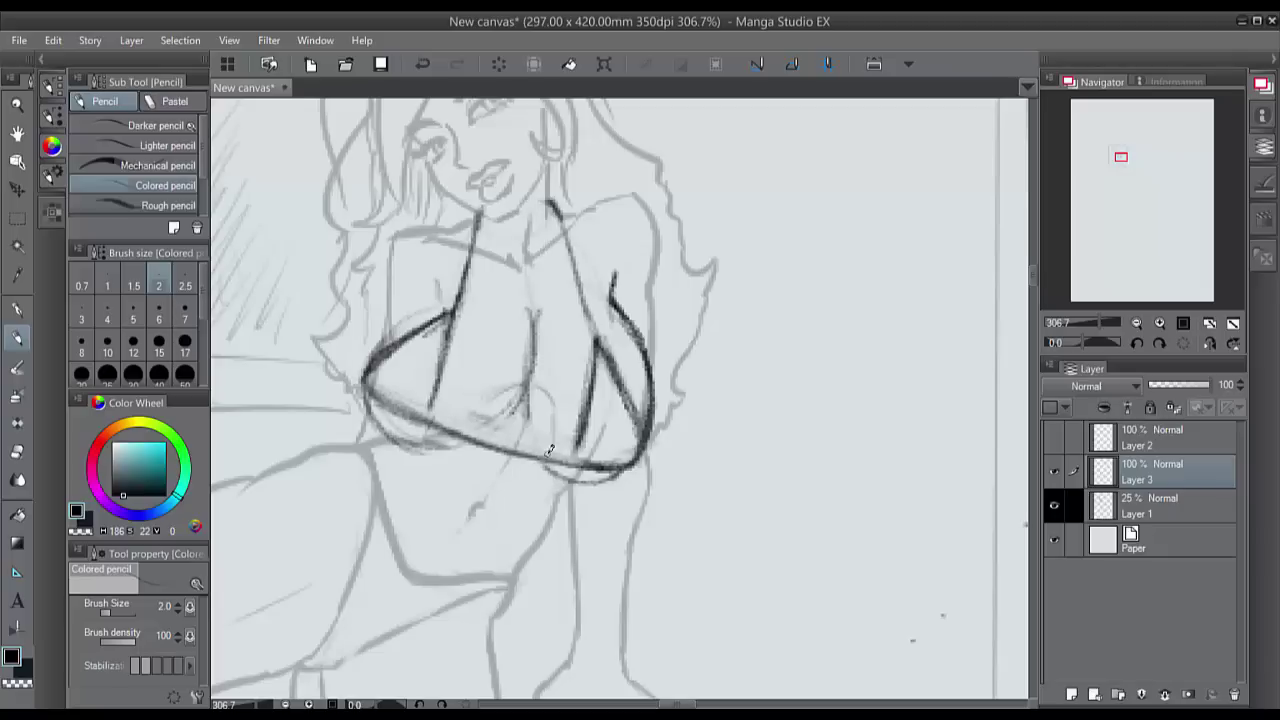
Step: Erase the old centre contour between the two cups on Layer 3
scroll(549, 451, down, 5)
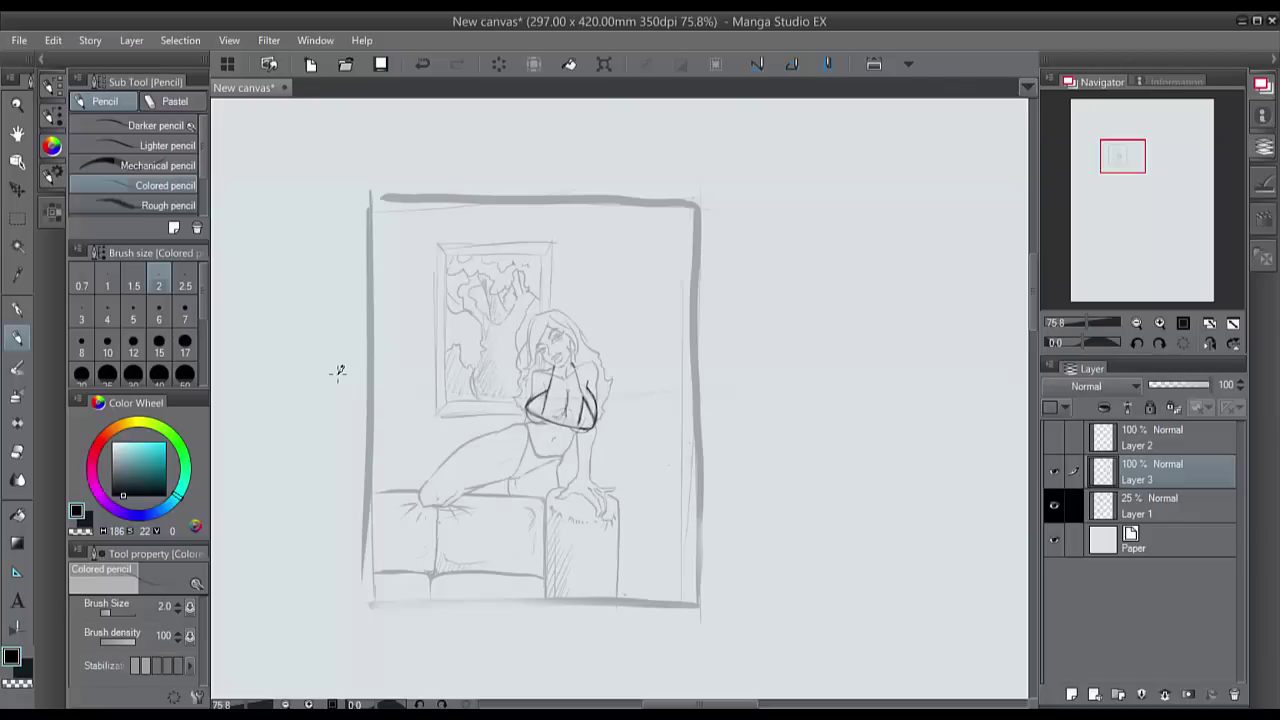
scroll(340, 370, up, 5)
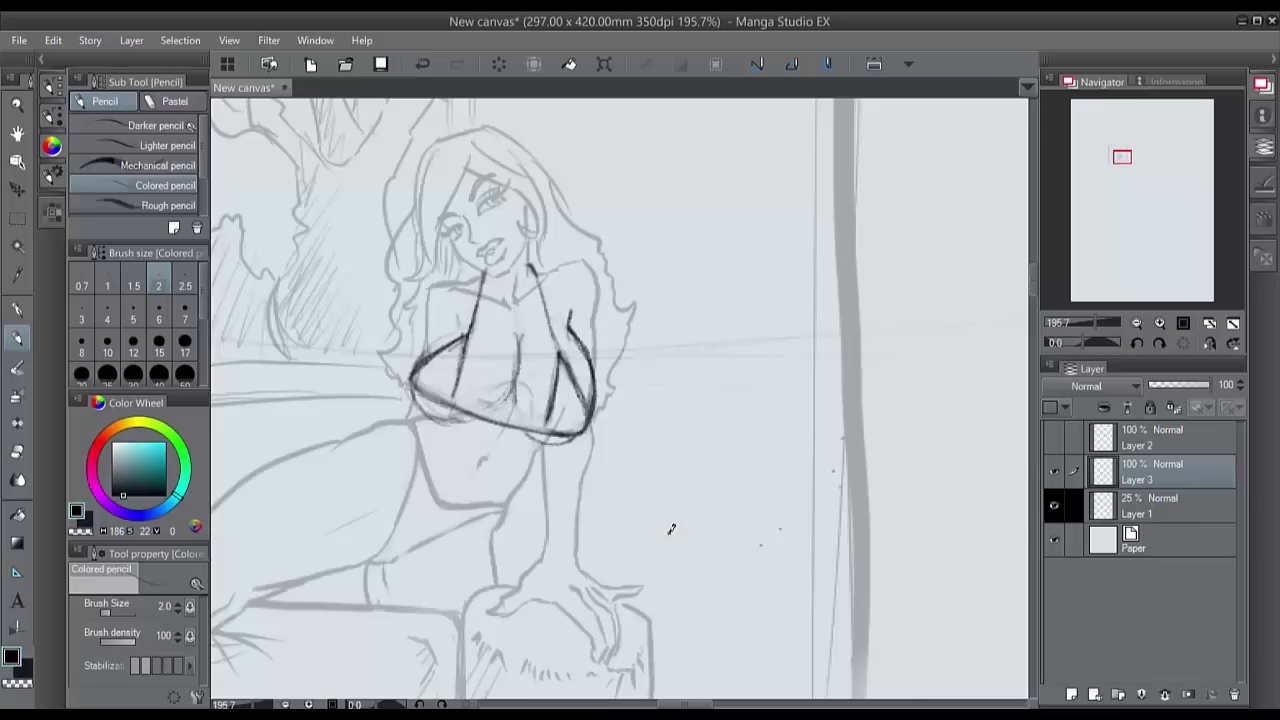
scroll(620, 400, up, 4)
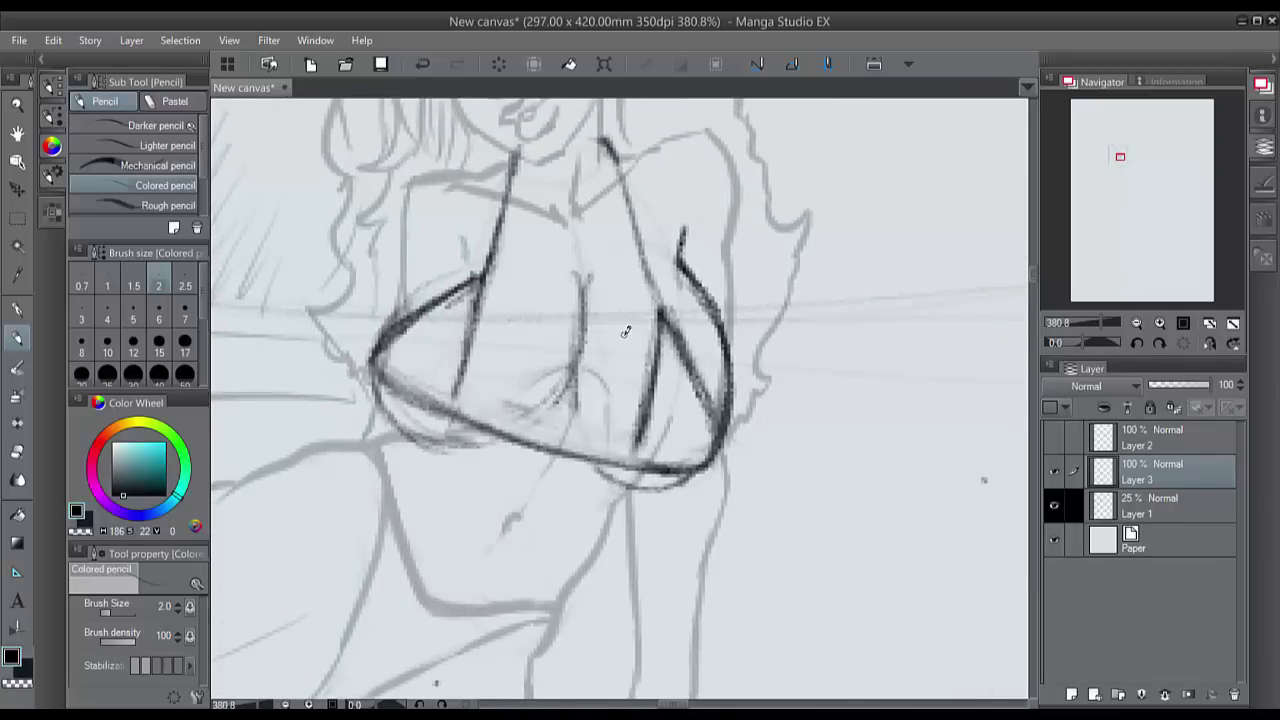
mouse_move(590, 285)
mouse_down()
mouse_move(572, 325)
mouse_move(575, 421)
mouse_move(580, 376)
mouse_move(531, 387)
mouse_up()
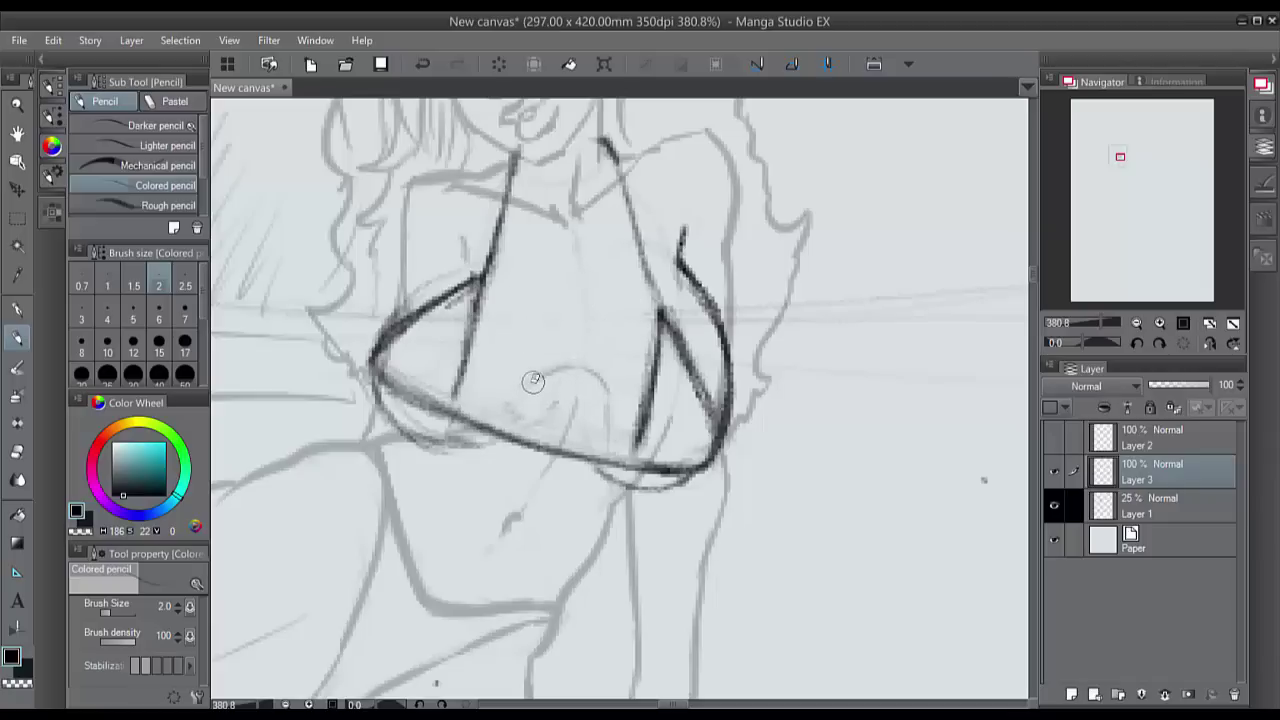
drag(1039, 570, 1016, 568)
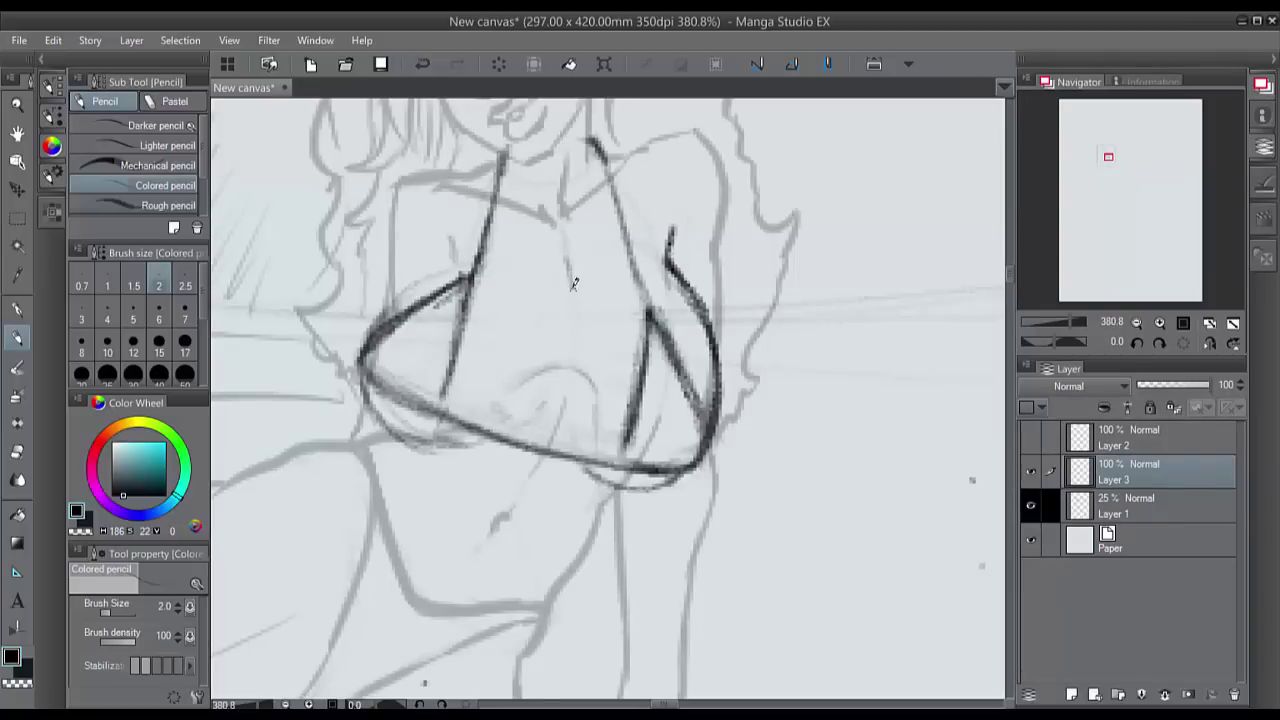
drag(567, 261, 574, 295)
key(ctrl+z)
scroll(582, 325, down, 5)
scroll(510, 234, up, 5)
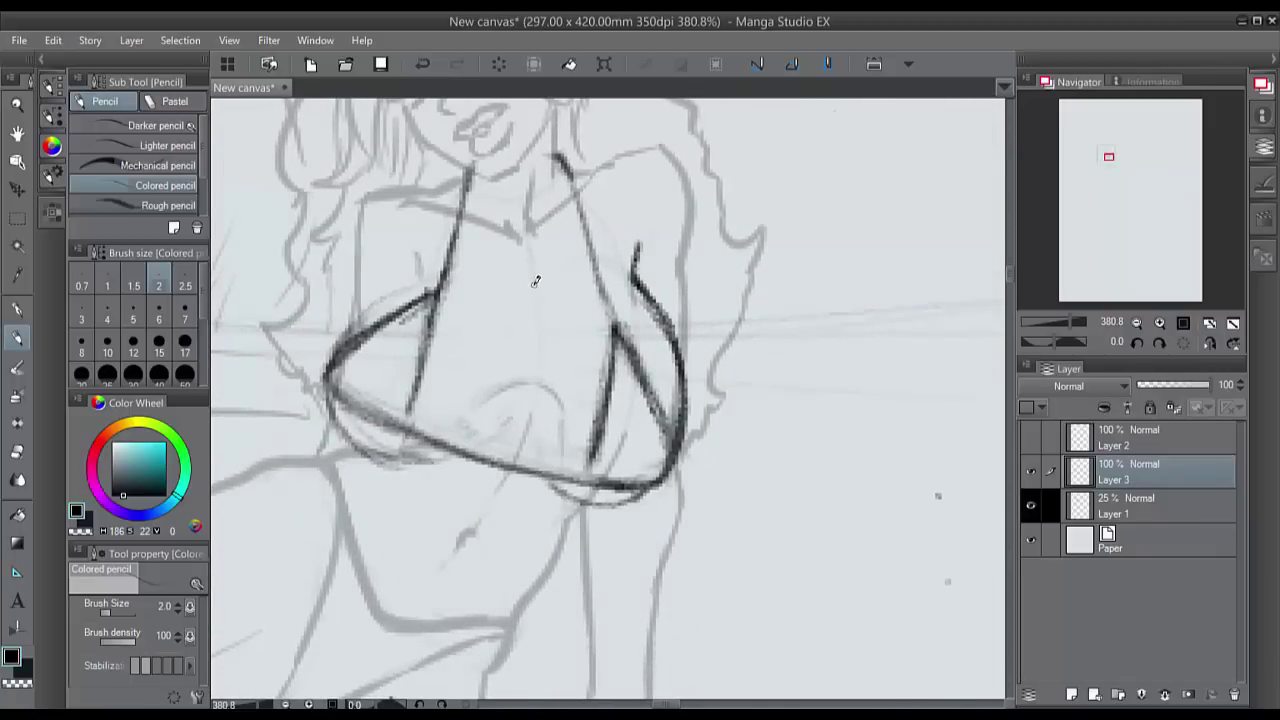
Step: Redraw the centre chest line and the rounded lower contours extending below the band on both sides
mouse_move(535, 281)
mouse_down()
mouse_move(532, 398)
mouse_move(498, 438)
mouse_move(462, 452)
mouse_up()
mouse_move(535, 368)
mouse_down()
mouse_move(500, 432)
mouse_move(450, 462)
mouse_move(364, 465)
mouse_move(328, 396)
mouse_up()
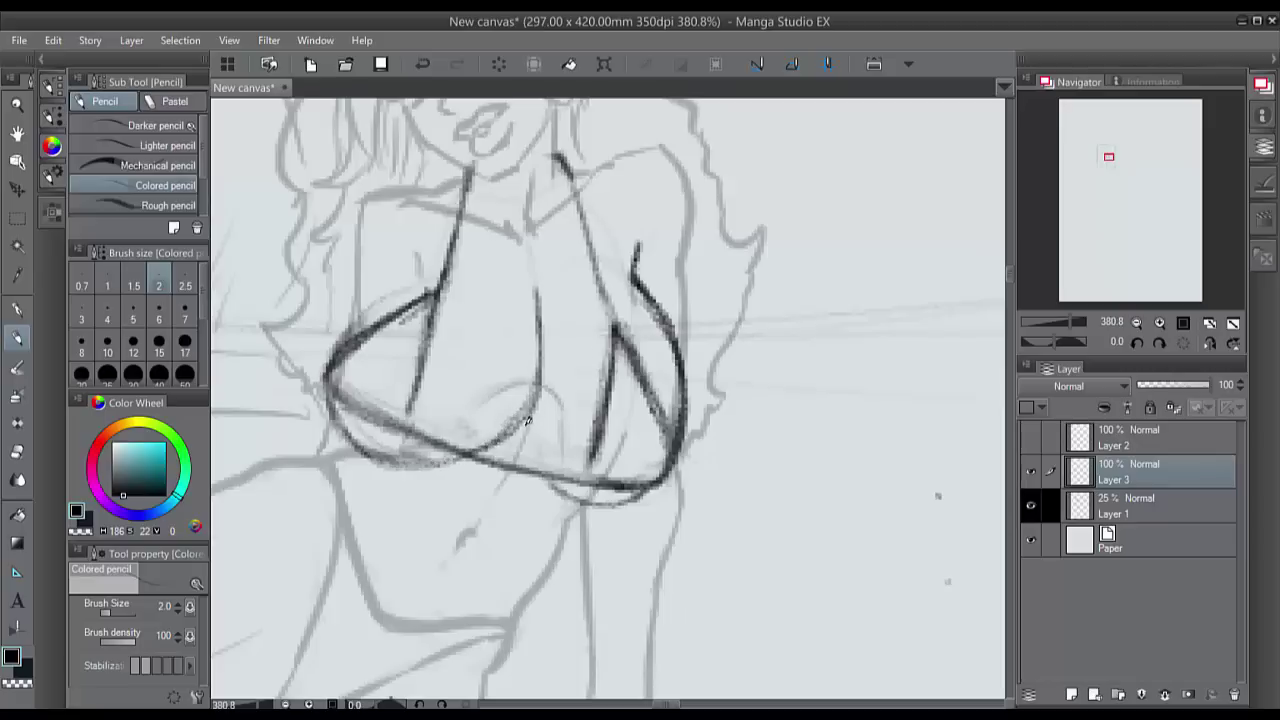
mouse_move(519, 423)
mouse_down()
mouse_move(522, 462)
mouse_move(555, 495)
mouse_move(624, 492)
mouse_up()
drag(533, 481, 620, 494)
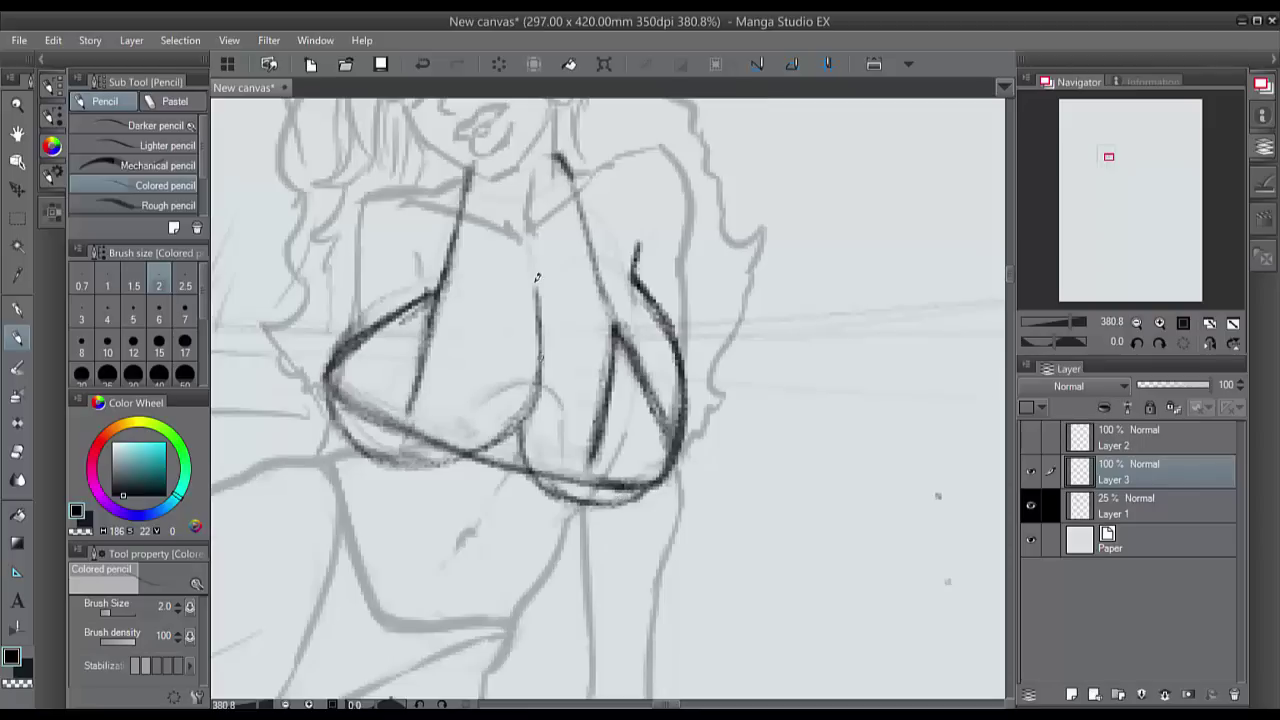
Step: Add a short crease at the centre line, plus the upper contour and underarm fold nearest the wall picture
drag(552, 311, 541, 328)
mouse_move(428, 276)
mouse_down()
mouse_move(364, 311)
mouse_move(386, 293)
mouse_move(329, 377)
mouse_up()
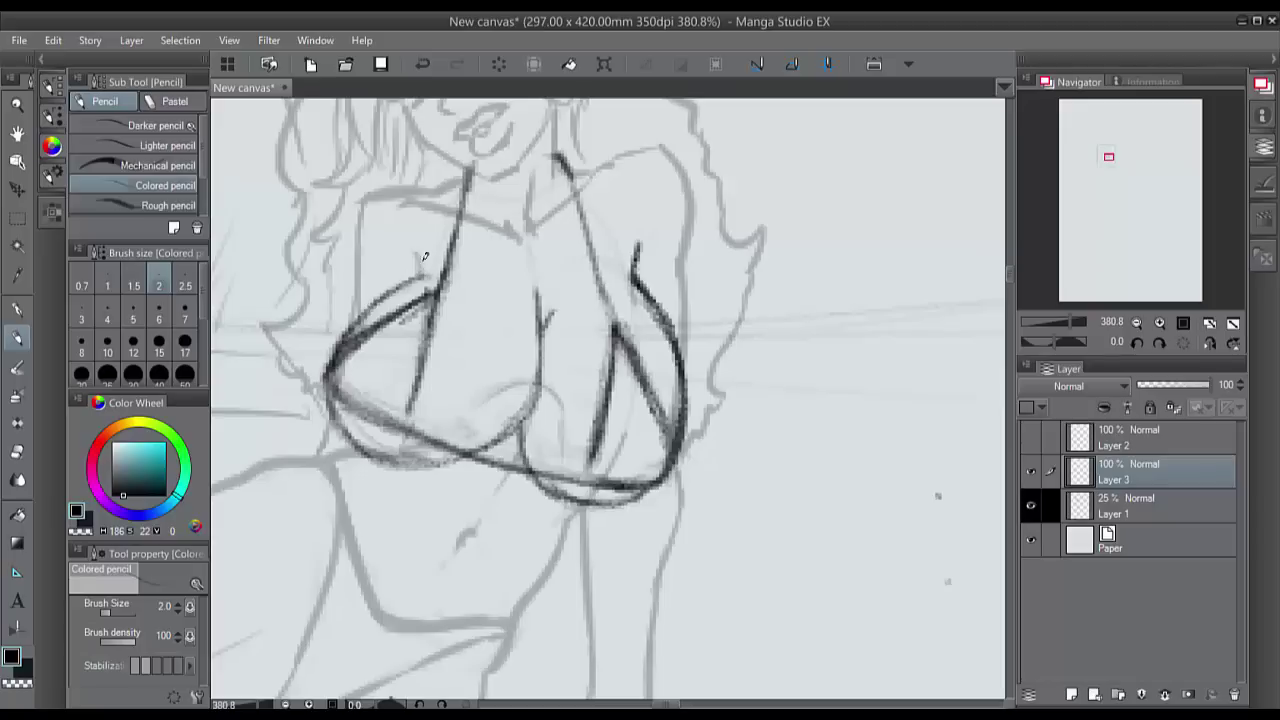
drag(416, 252, 418, 276)
Step: Extend the inner edges of both cups down to the band and darken the band's end nearest the wall picture
drag(410, 386, 400, 434)
mouse_move(616, 334)
mouse_down()
mouse_move(671, 438)
mouse_move(590, 462)
mouse_move(581, 490)
mouse_up()
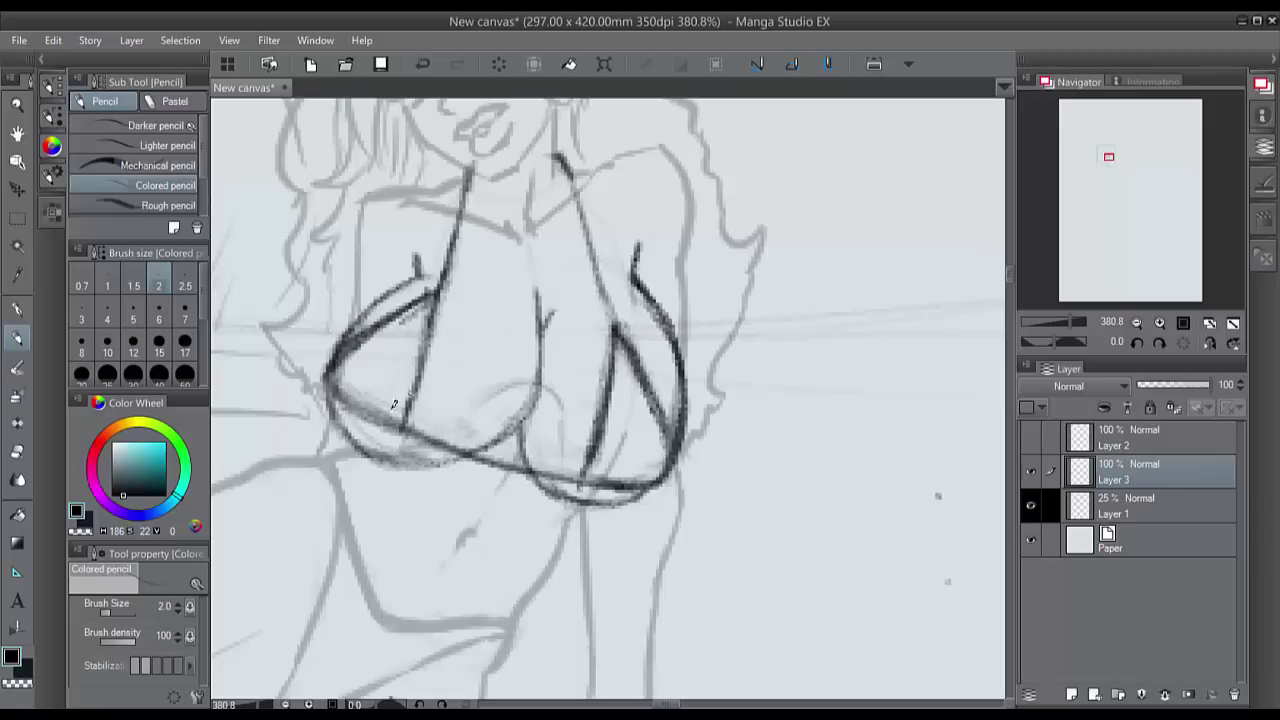
mouse_move(402, 427)
mouse_down()
mouse_move(328, 386)
mouse_move(380, 418)
mouse_up()
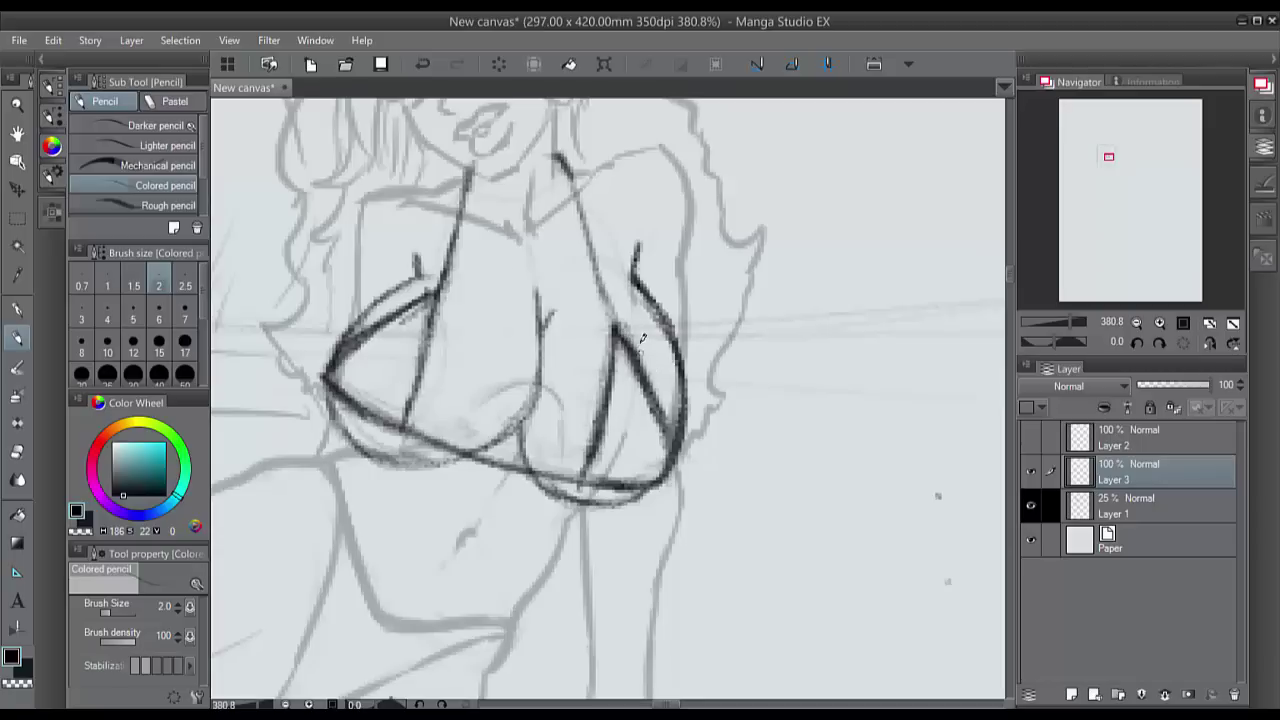
Step: Shade the chest with light pencil hatching beside the outer cup, along the centre line and above the lower band
mouse_move(638, 326)
mouse_down()
mouse_move(668, 404)
mouse_move(646, 337)
mouse_move(621, 310)
mouse_up()
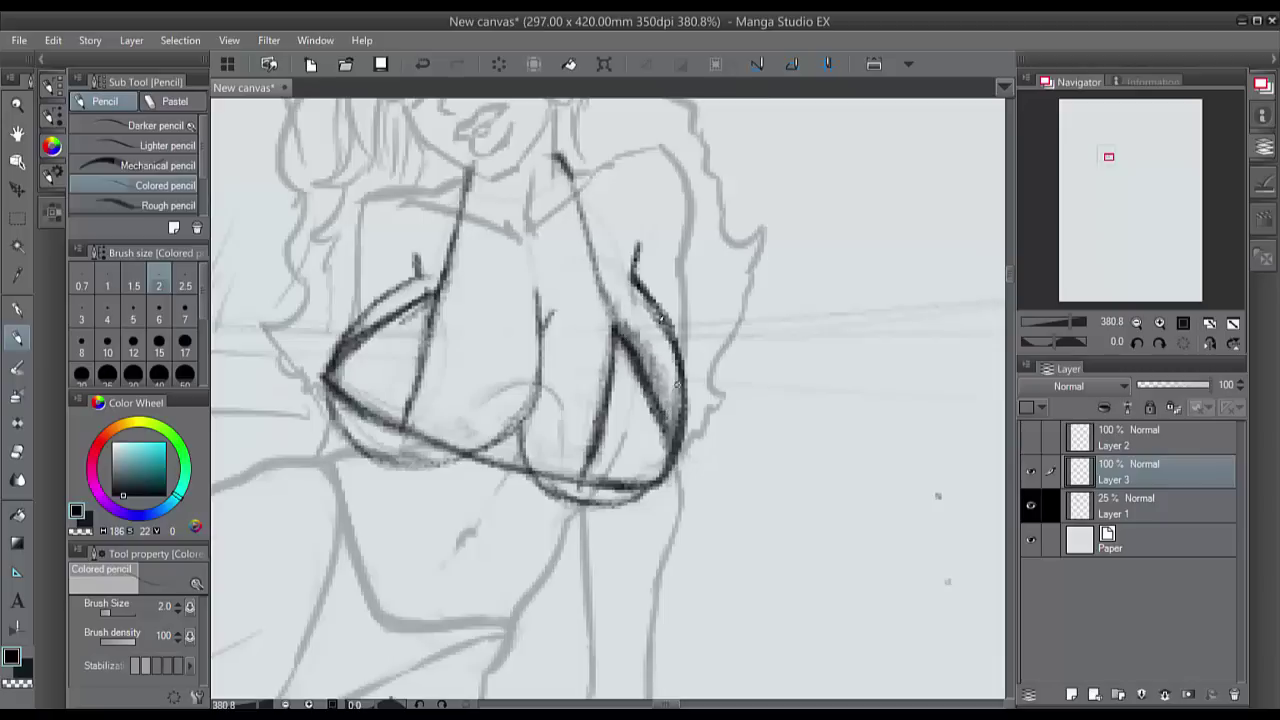
mouse_move(677, 385)
mouse_down()
mouse_move(605, 258)
mouse_move(615, 305)
mouse_move(640, 355)
mouse_move(630, 253)
mouse_up()
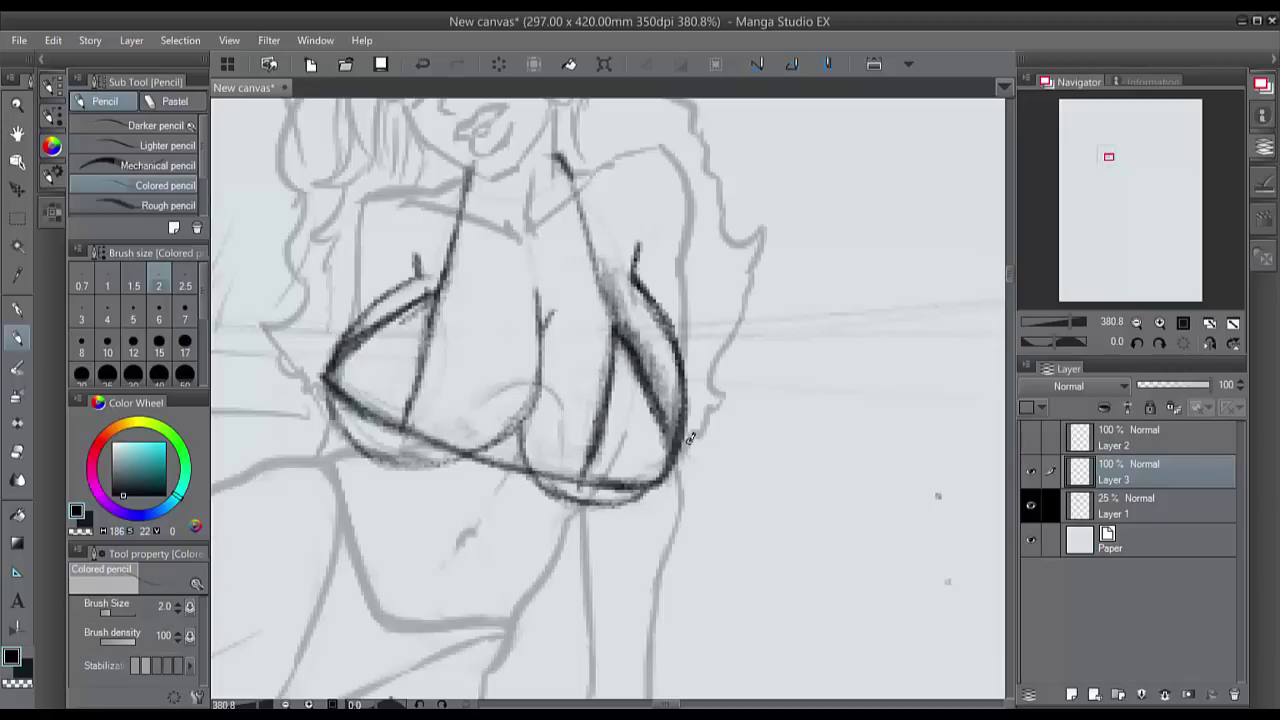
drag(587, 430, 600, 362)
mouse_move(548, 325)
mouse_down()
mouse_move(528, 459)
mouse_move(553, 395)
mouse_move(563, 481)
mouse_move(587, 435)
mouse_move(586, 495)
mouse_move(660, 486)
mouse_up()
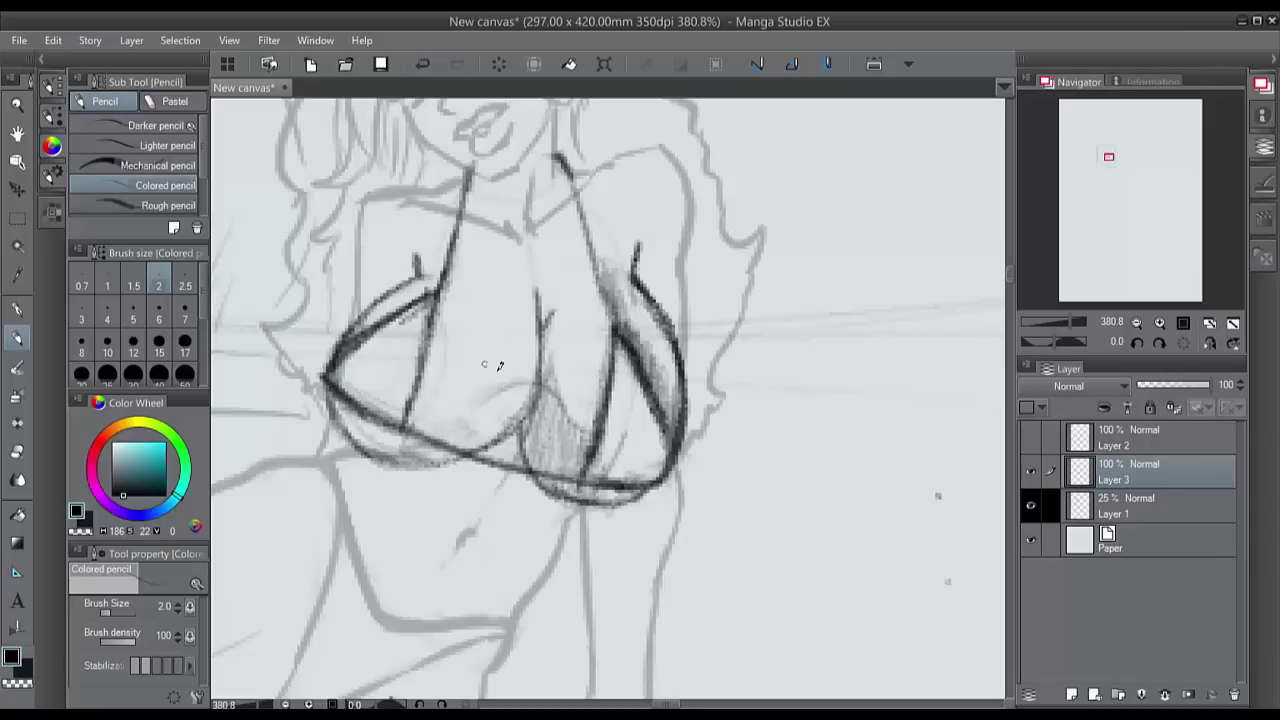
mouse_move(535, 345)
mouse_down()
mouse_move(472, 420)
mouse_move(366, 320)
mouse_move(360, 420)
mouse_move(395, 440)
mouse_move(463, 426)
mouse_move(534, 375)
mouse_move(537, 295)
mouse_move(520, 410)
mouse_move(502, 436)
mouse_move(470, 390)
mouse_up()
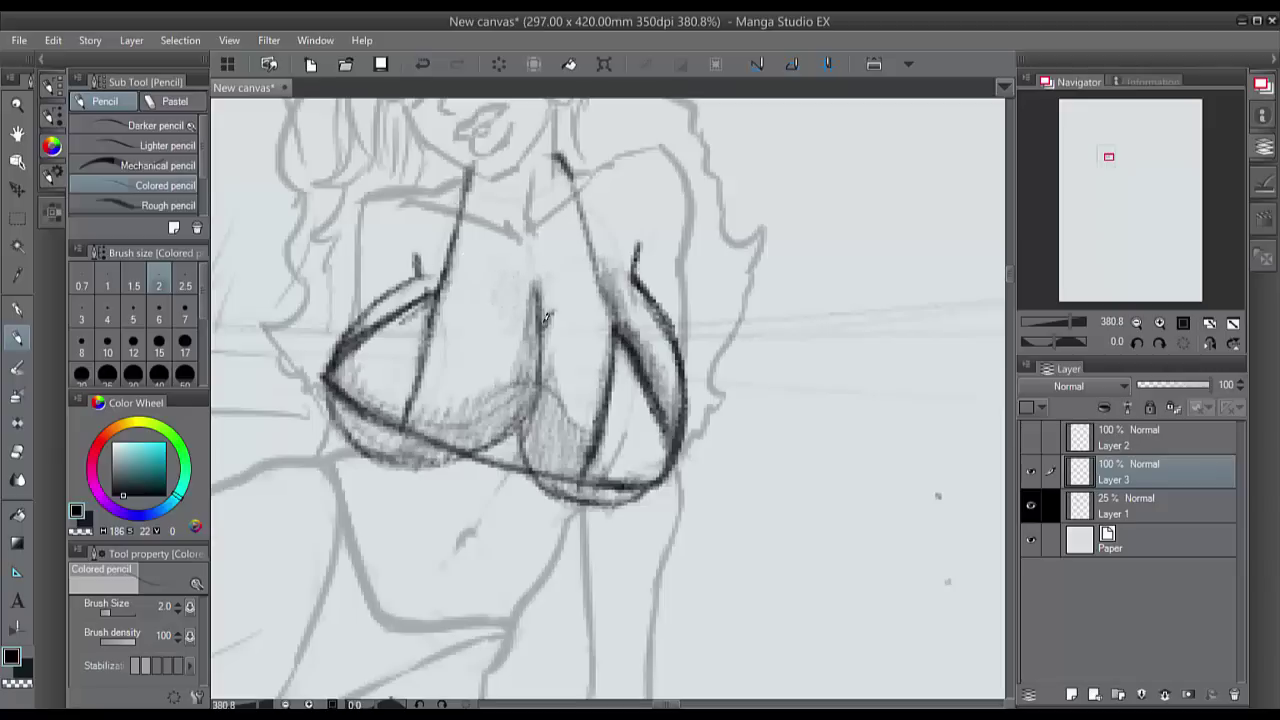
Step: Add light pencil hatching along both sides of the centre chest line and along the upper arm nearest the wall picture
drag(545, 331, 552, 313)
drag(527, 262, 540, 330)
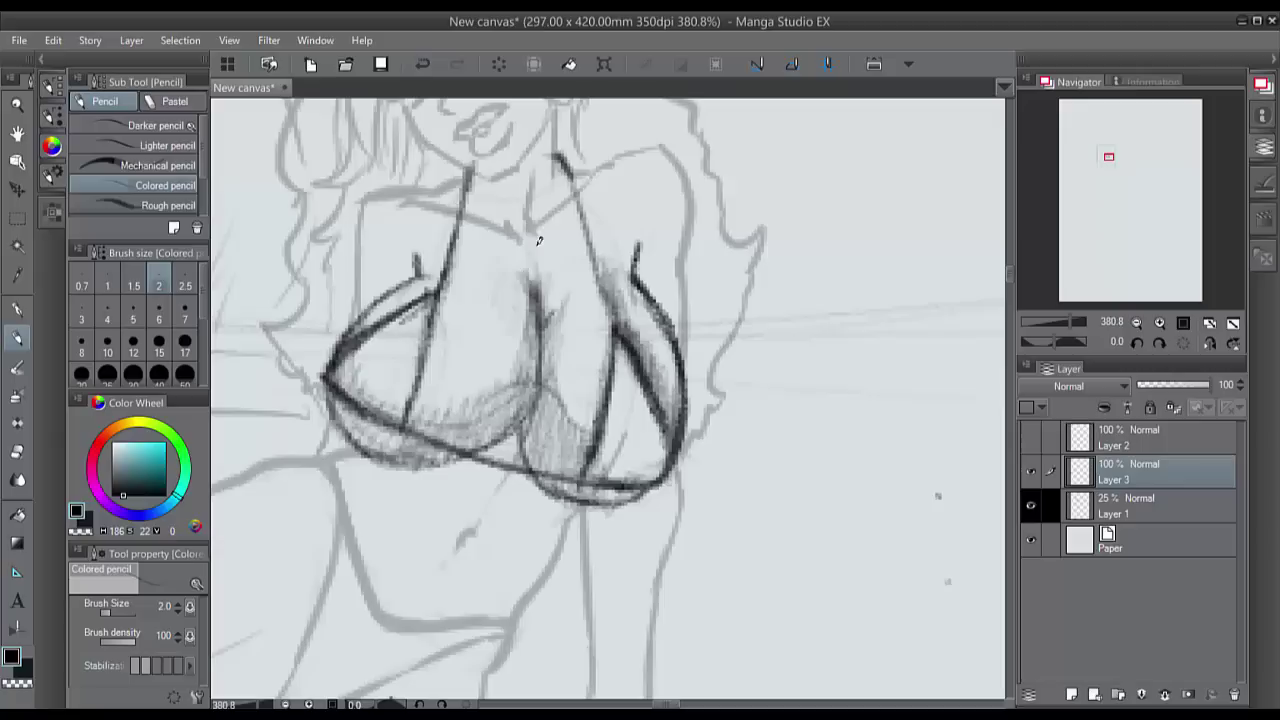
mouse_move(511, 253)
mouse_down()
mouse_move(494, 302)
mouse_move(512, 284)
mouse_move(532, 317)
mouse_move(440, 283)
mouse_move(438, 261)
mouse_move(356, 333)
mouse_move(376, 238)
mouse_move(367, 268)
mouse_move(366, 242)
mouse_move(362, 284)
mouse_up()
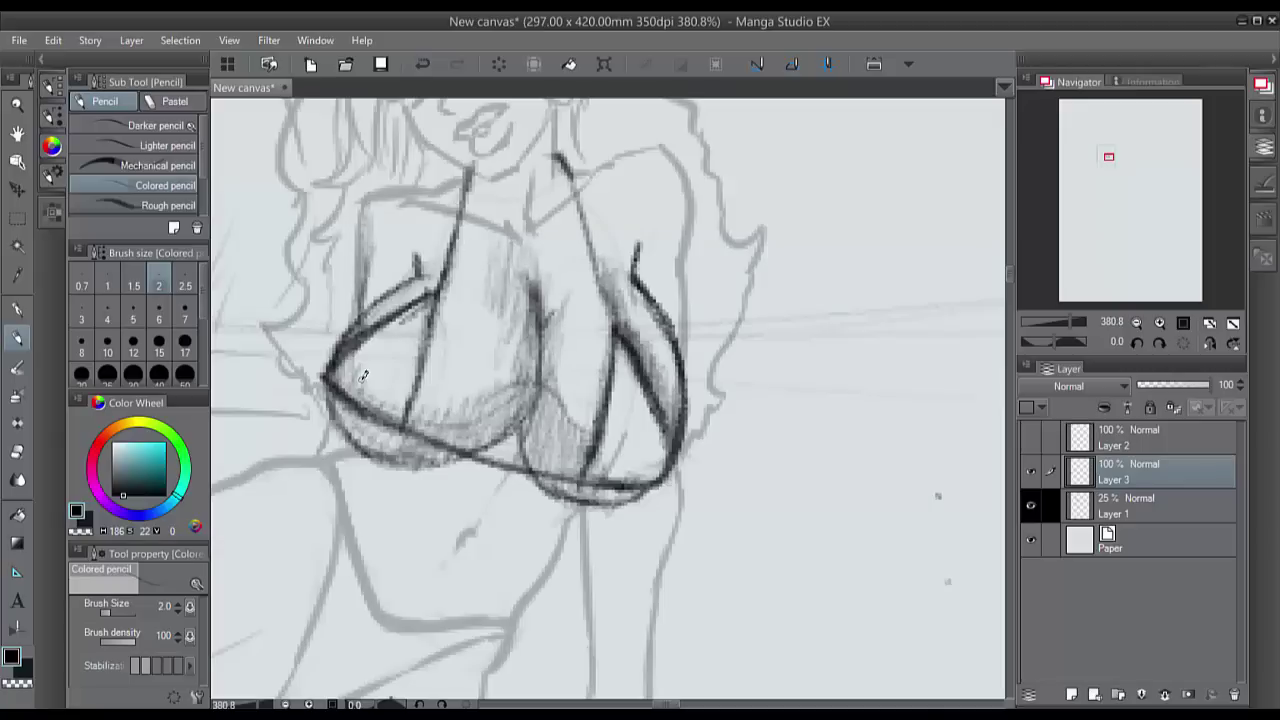
Step: Erase the sketched contours and shading below the lower band and darken the band along its length
scroll(365, 380, down, 4)
drag(233, 413, 366, 372)
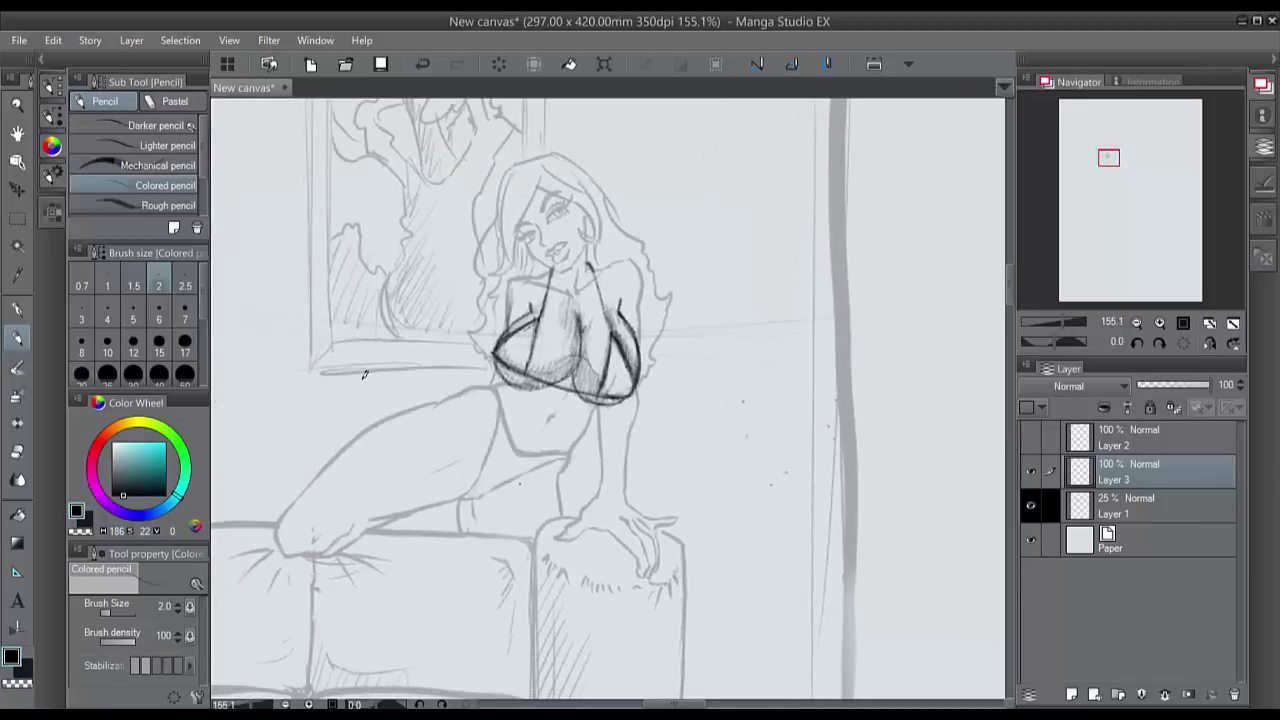
scroll(365, 375, up, 4)
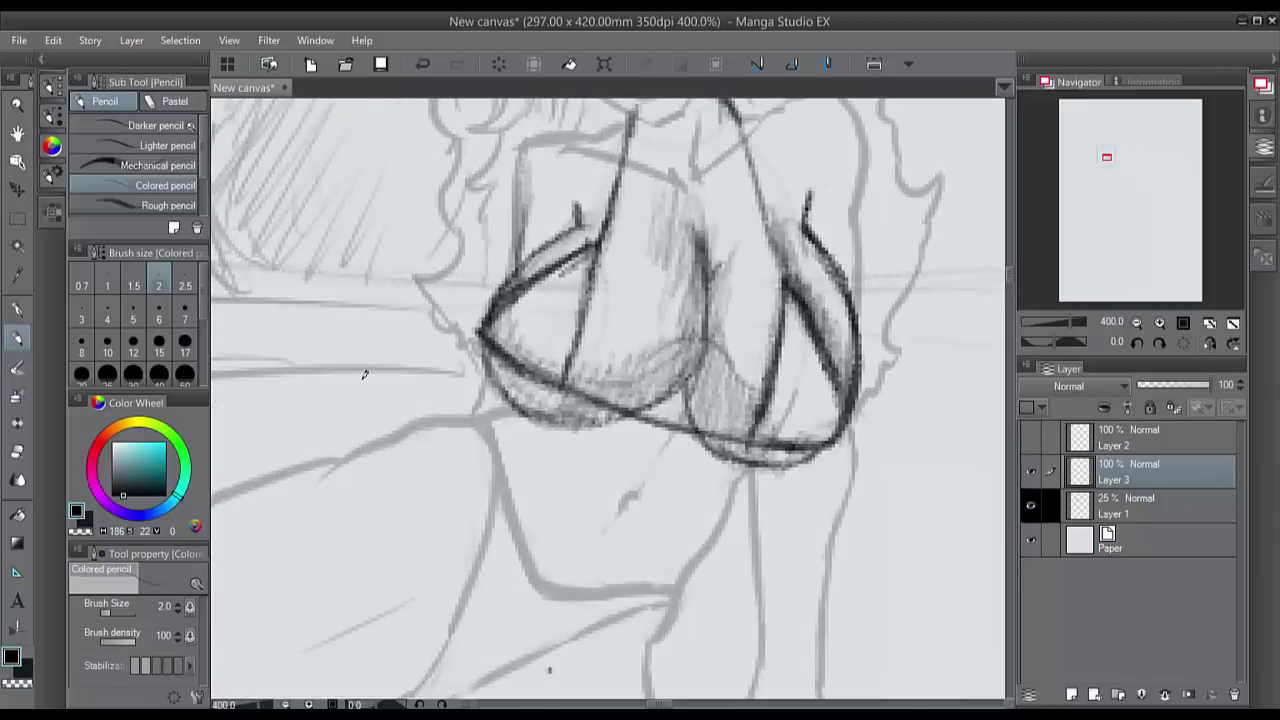
drag(366, 374, 234, 383)
mouse_move(706, 444)
mouse_down()
mouse_move(620, 455)
mouse_move(637, 427)
mouse_move(630, 452)
mouse_move(566, 442)
mouse_move(380, 362)
mouse_up()
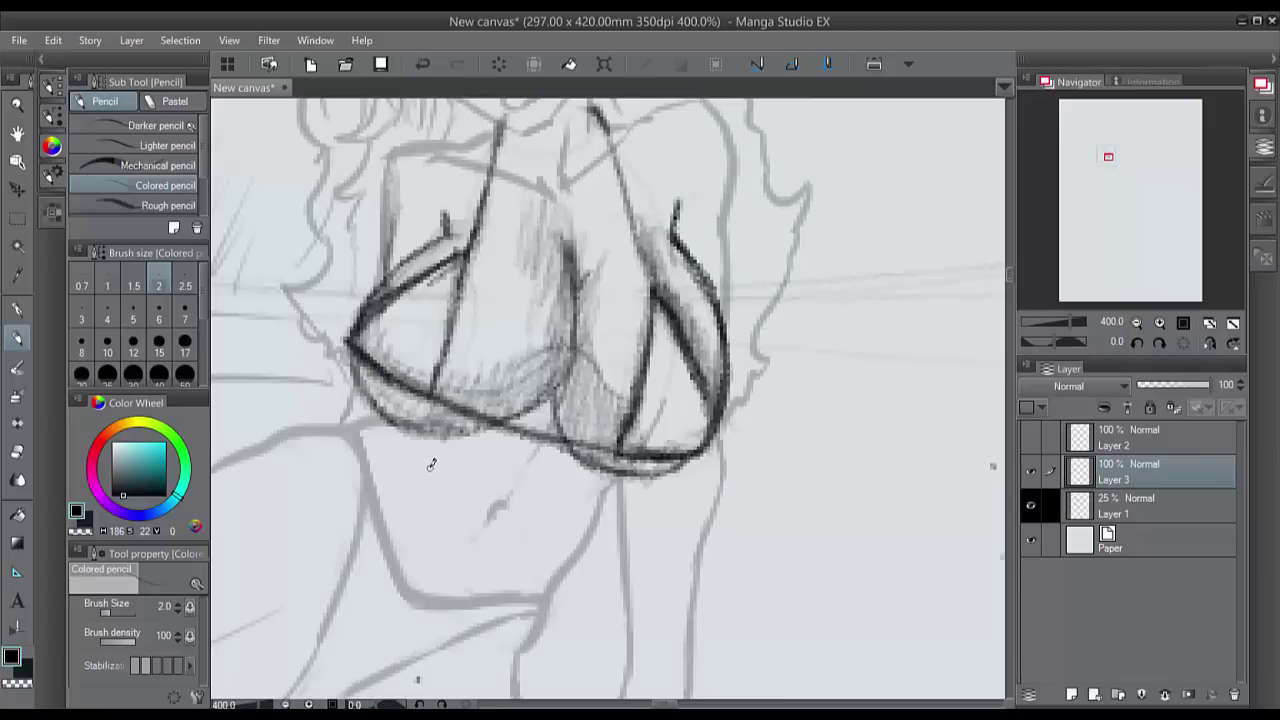
mouse_move(353, 370)
mouse_down()
mouse_move(393, 425)
mouse_move(371, 394)
mouse_move(341, 402)
mouse_move(675, 478)
mouse_move(567, 450)
mouse_move(689, 494)
mouse_up()
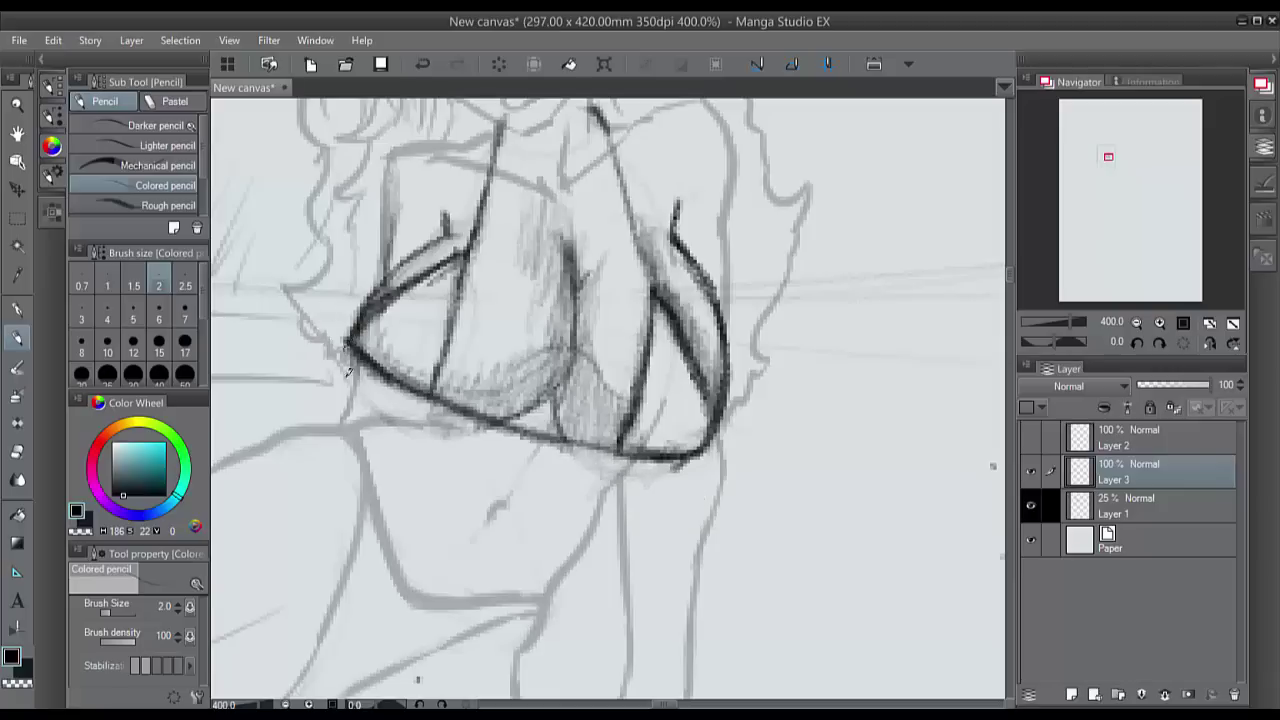
Step: Redraw cleaner rounded lower contours below the band on both sides and strengthen the outer edge nearest the wall picture
mouse_move(350, 366)
mouse_down()
mouse_move(372, 408)
mouse_move(496, 414)
mouse_move(398, 432)
mouse_move(346, 380)
mouse_up()
mouse_move(487, 424)
mouse_down()
mouse_move(407, 427)
mouse_move(349, 371)
mouse_up()
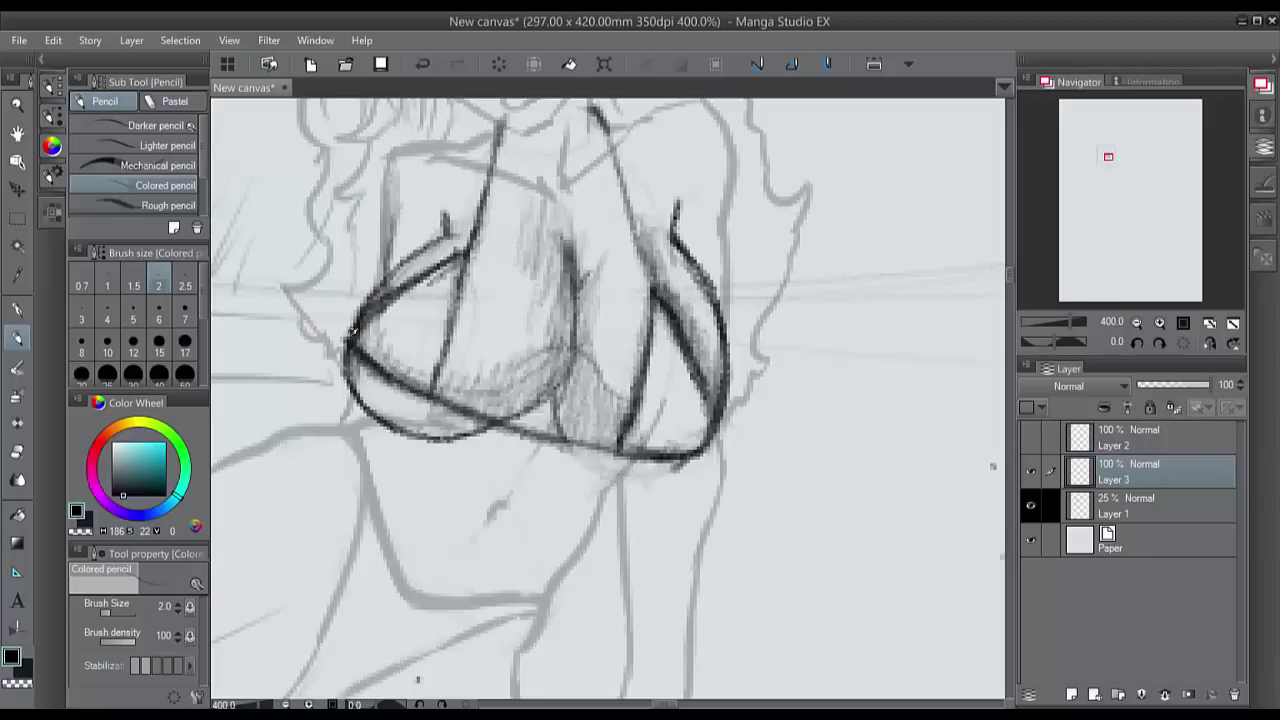
mouse_move(364, 304)
mouse_down()
mouse_move(454, 226)
mouse_move(368, 294)
mouse_move(355, 390)
mouse_move(410, 430)
mouse_up()
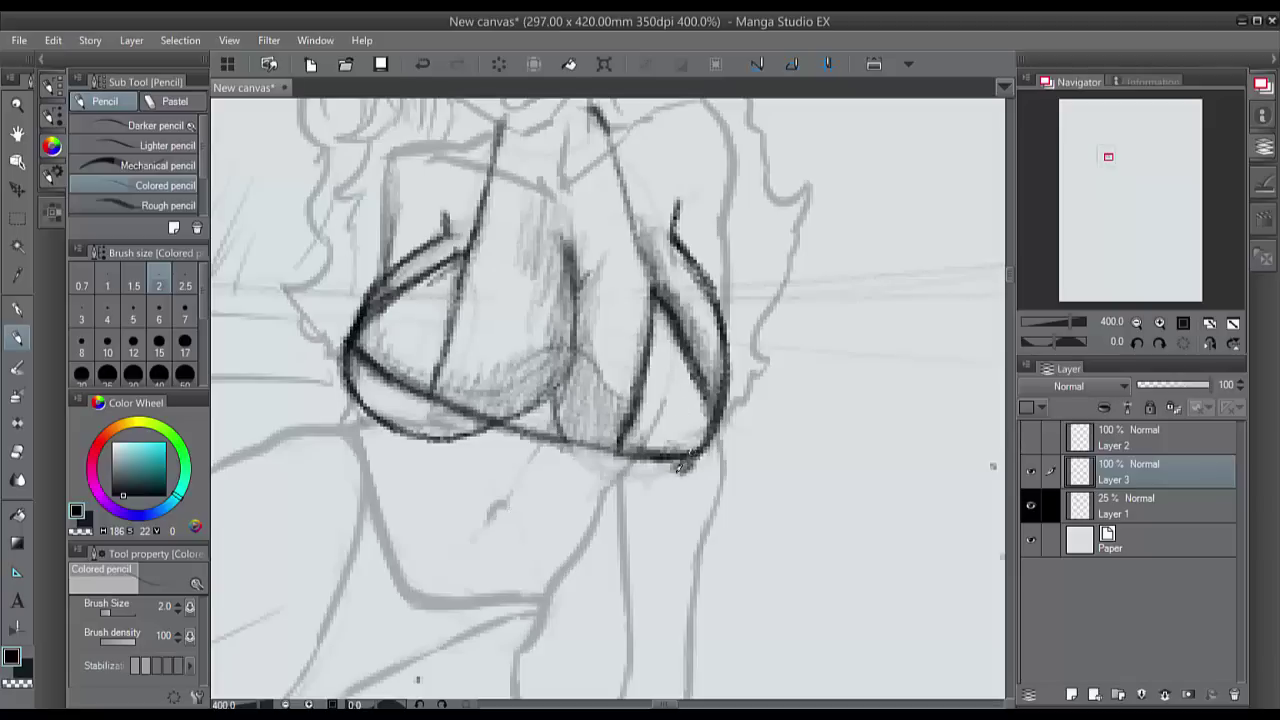
mouse_move(655, 471)
mouse_down()
mouse_move(574, 445)
mouse_move(558, 392)
mouse_move(625, 478)
mouse_move(702, 457)
mouse_move(647, 473)
mouse_move(592, 459)
mouse_move(560, 399)
mouse_move(589, 464)
mouse_move(714, 452)
mouse_up()
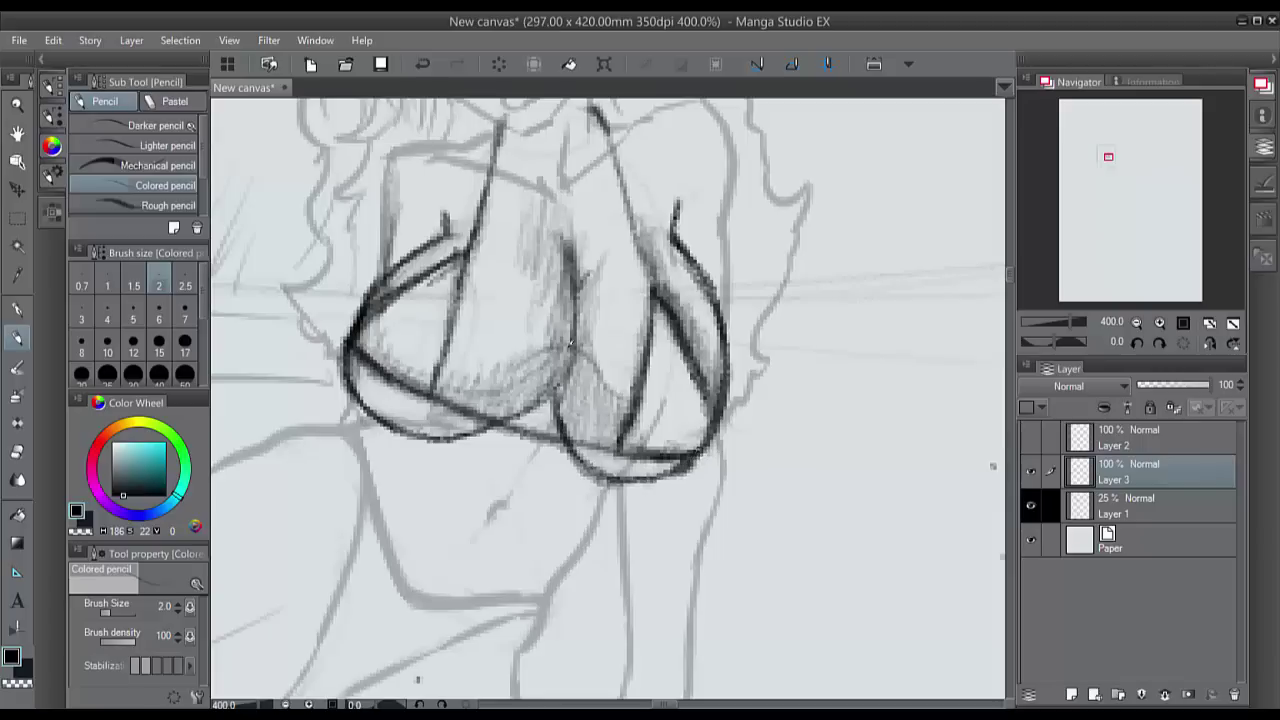
Step: Set the opacity of Layer 1 to 100% and make Layer 3 the active layer again
key(ctrl+minus)
key(ctrl+minus)
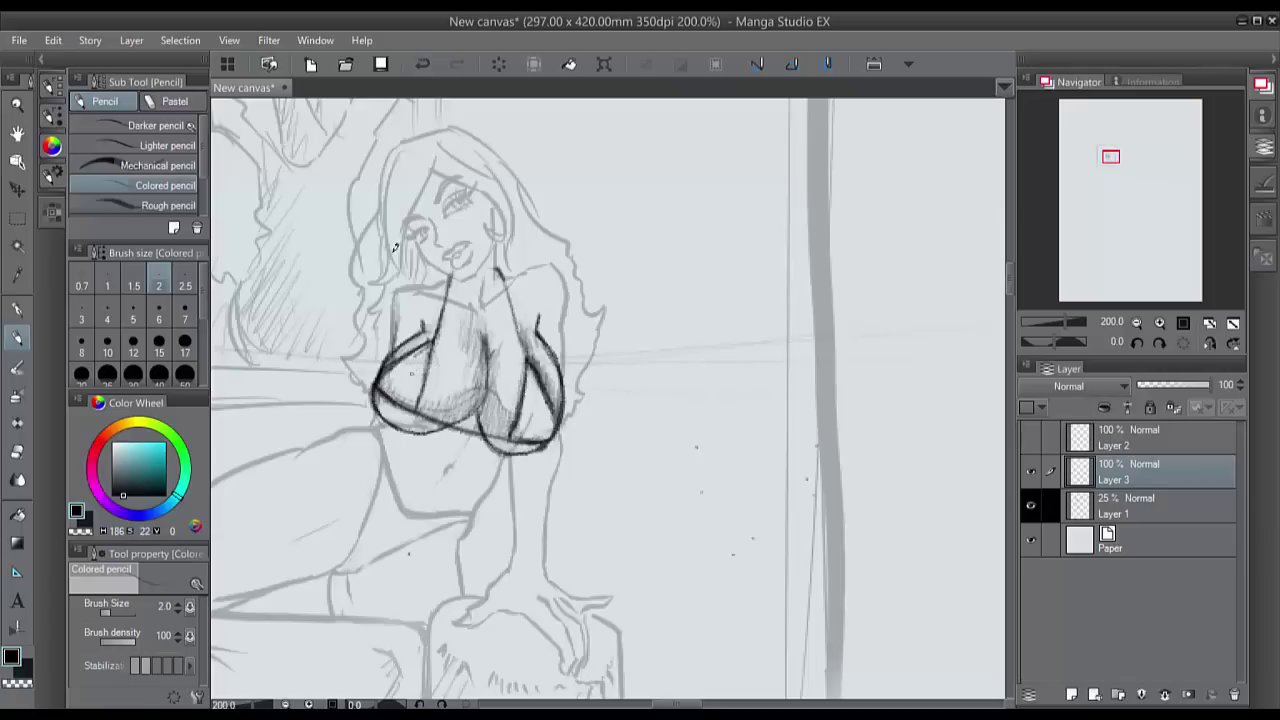
mouse_move(341, 334)
mouse_down()
mouse_move(368, 362)
mouse_move(350, 344)
mouse_up()
key(ctrl+z)
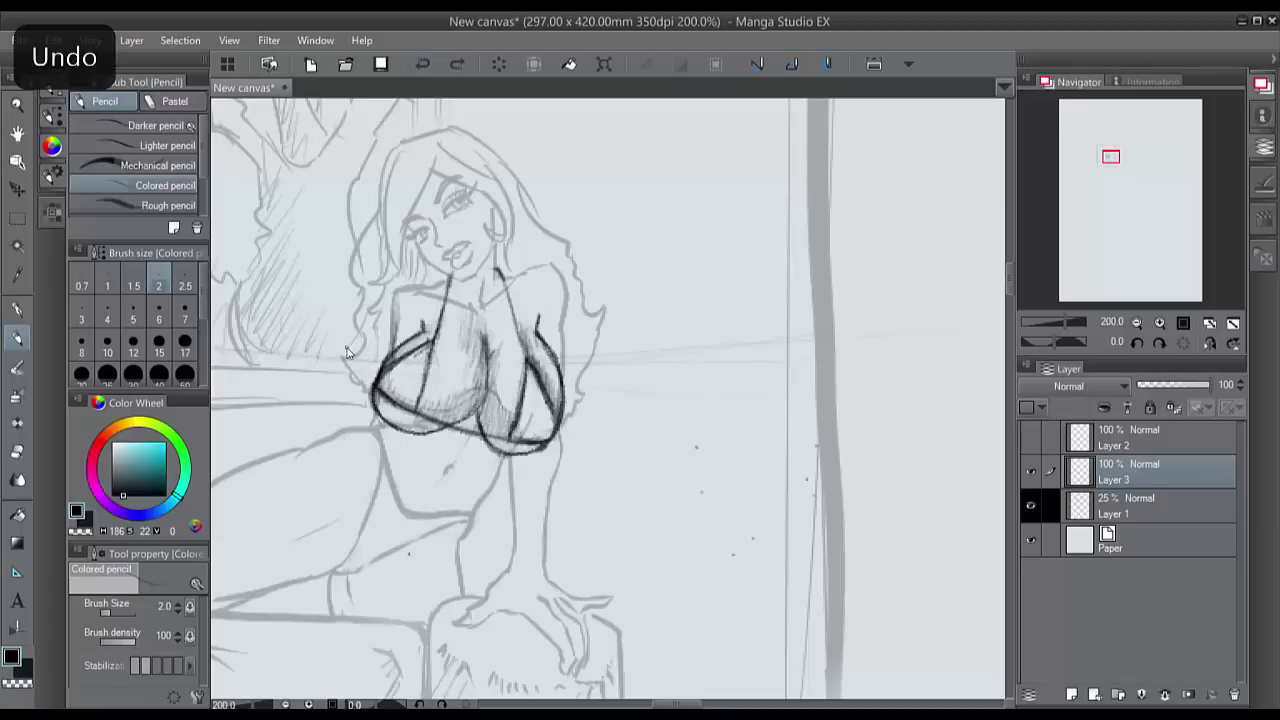
key(ctrl+minus)
drag(347, 353, 450, 340)
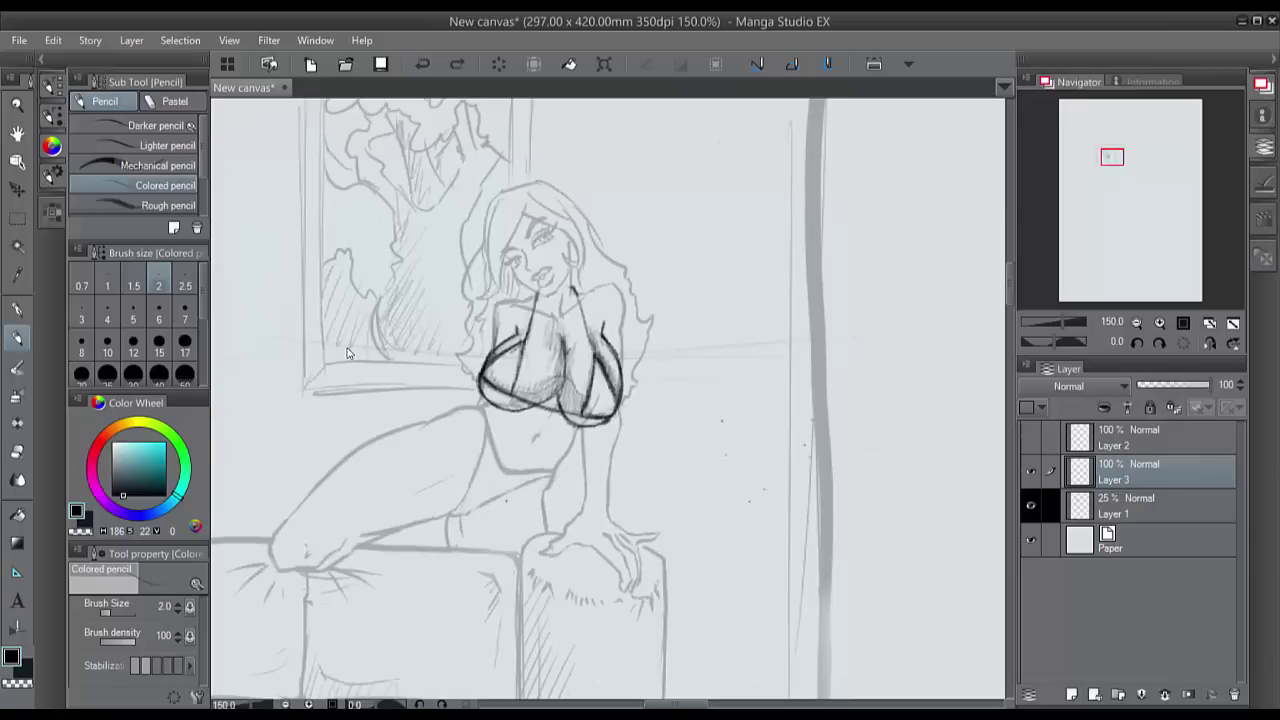
click(1130, 505)
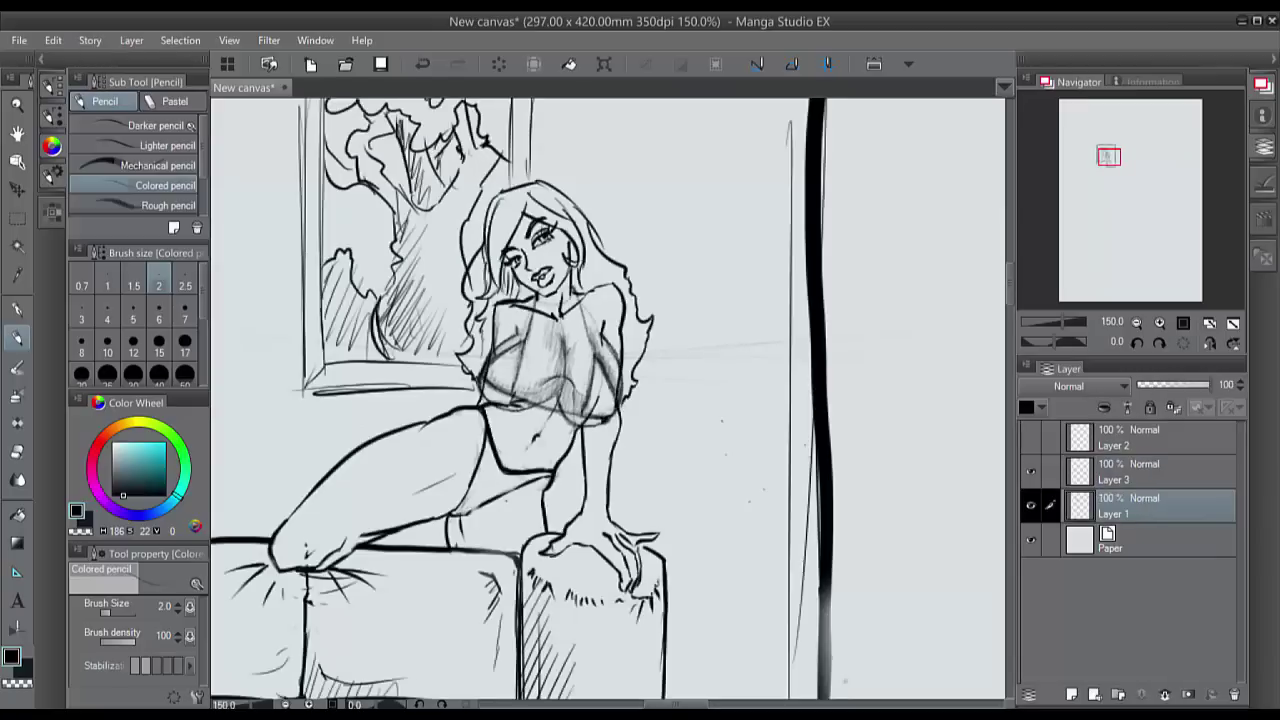
click(1150, 472)
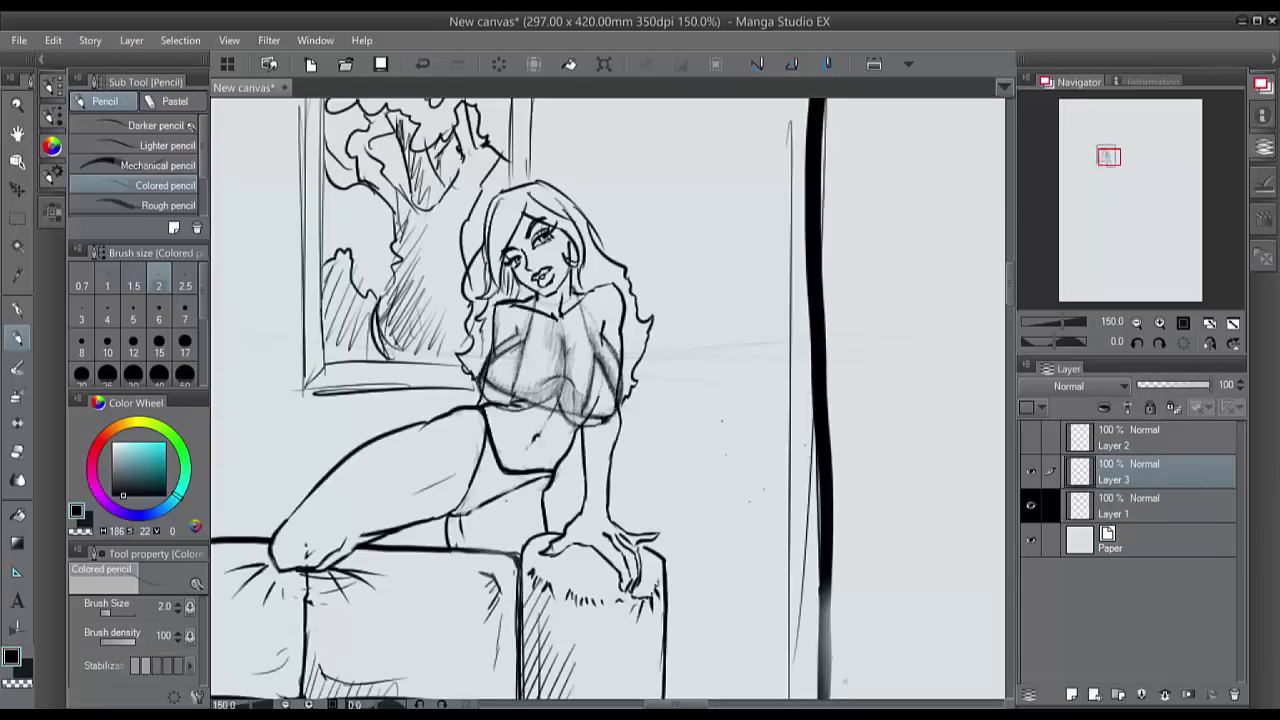
Step: Erase the old chest and top lines on Layer 1 beneath the pencil sketch with the Soft eraser at size 7
drag(455, 417, 480, 490)
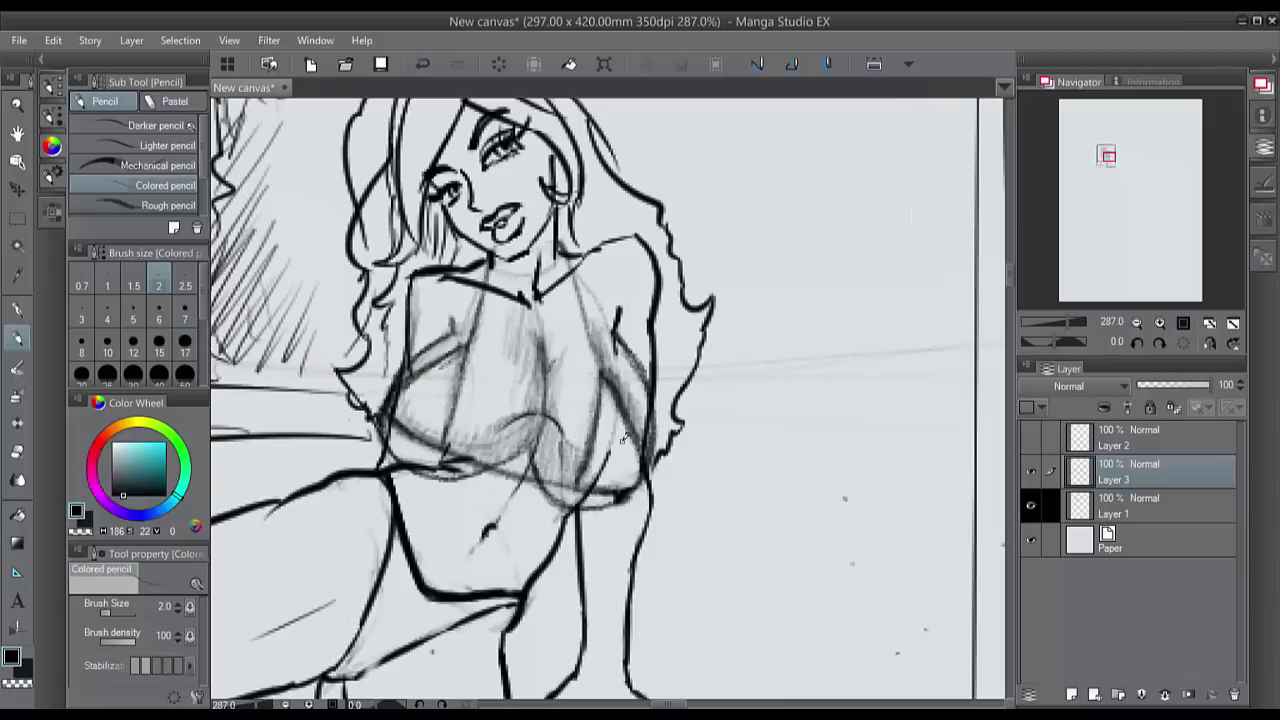
click(1100, 510)
click(29, 445)
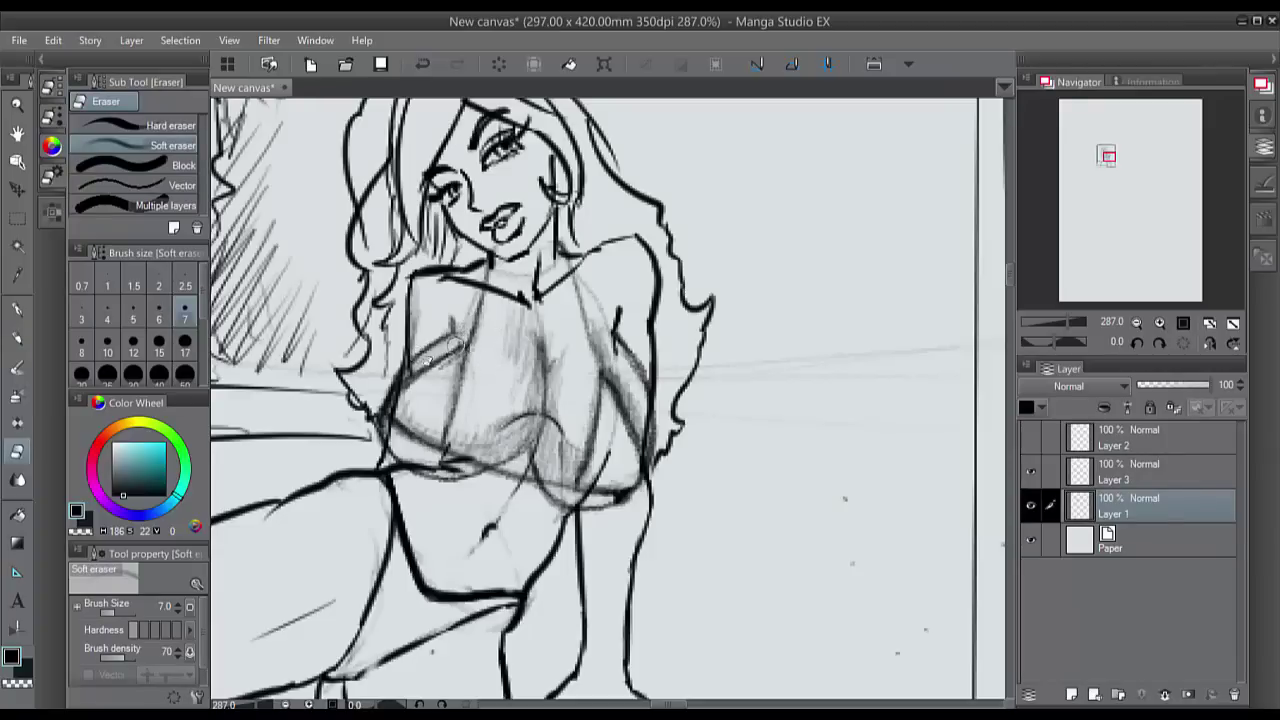
mouse_move(430, 360)
mouse_down()
mouse_move(405, 377)
mouse_move(402, 450)
mouse_move(434, 409)
mouse_move(458, 455)
mouse_move(433, 453)
mouse_move(436, 466)
mouse_move(467, 458)
mouse_up()
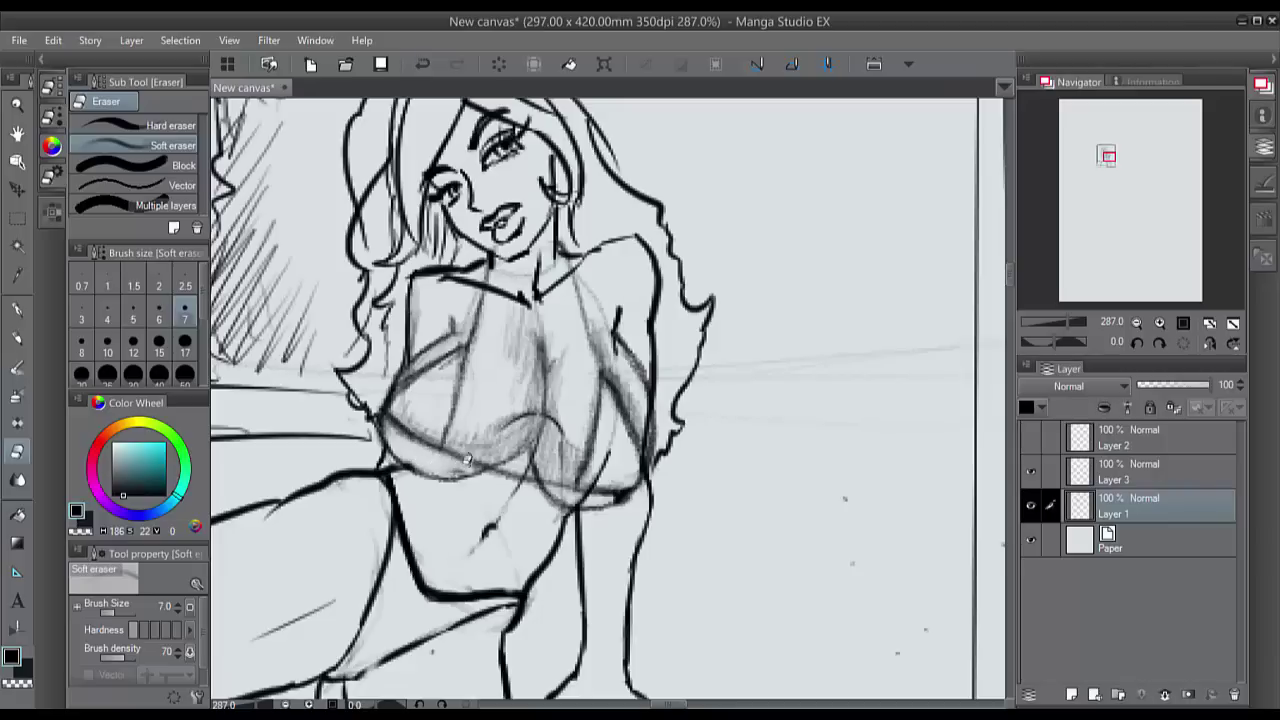
mouse_move(532, 414)
mouse_down()
mouse_move(500, 440)
mouse_move(526, 412)
mouse_move(562, 444)
mouse_up()
mouse_move(614, 338)
mouse_down()
mouse_move(596, 460)
mouse_move(613, 386)
mouse_up()
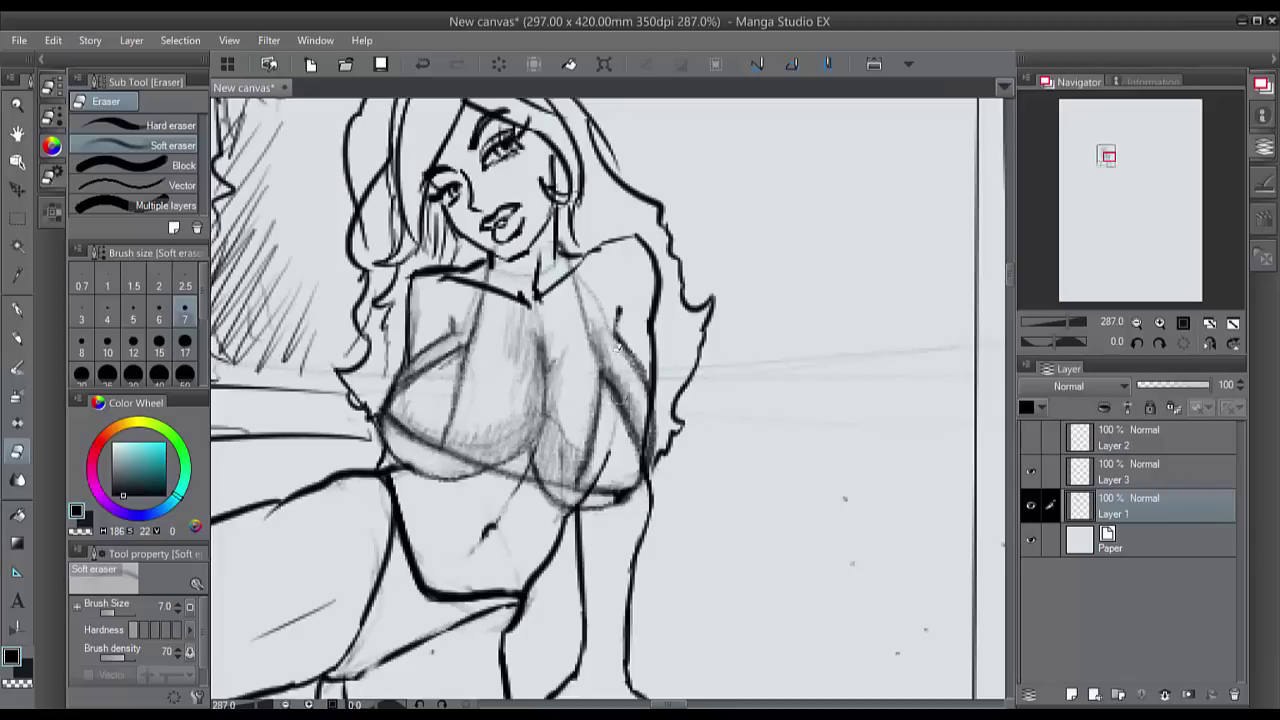
mouse_move(616, 308)
mouse_down()
mouse_move(642, 439)
mouse_move(641, 371)
mouse_move(645, 410)
mouse_move(623, 485)
mouse_move(631, 465)
mouse_move(613, 486)
mouse_move(616, 428)
mouse_move(572, 500)
mouse_move(545, 392)
mouse_up()
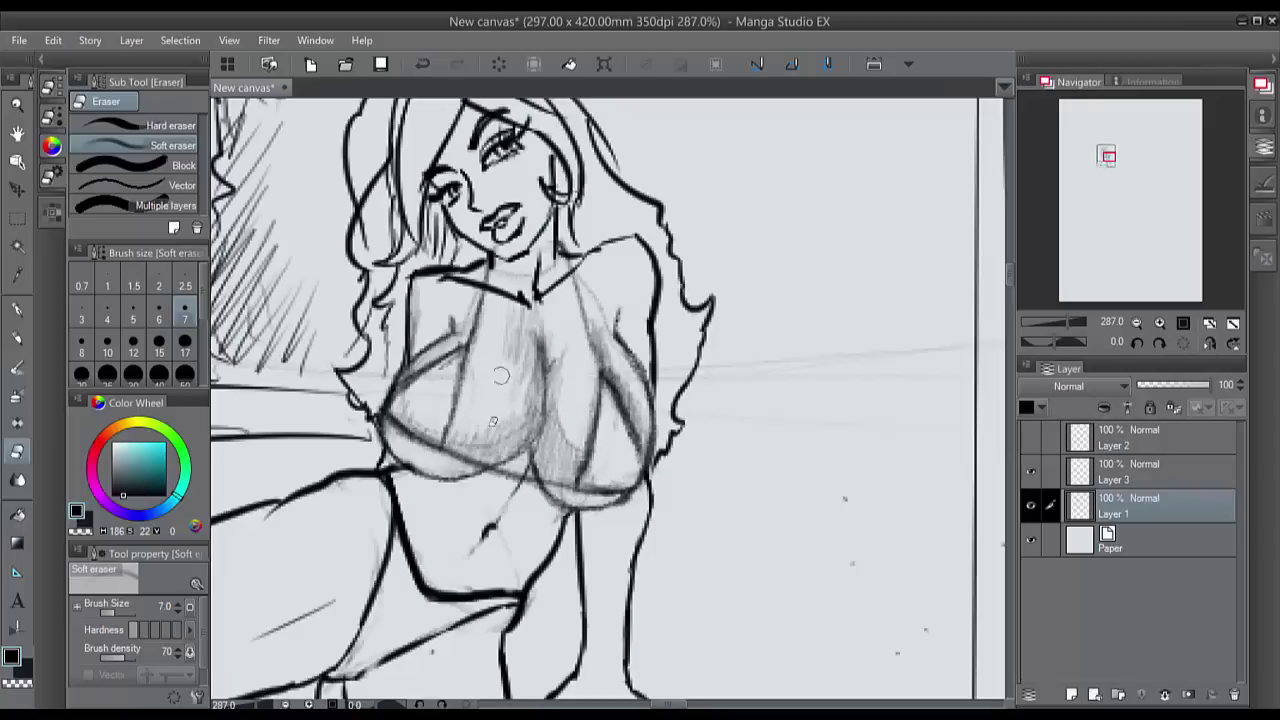
Step: Lower the opacity of Layer 3 to 31% and add a new raster layer above it
click(1116, 477)
click(1158, 386)
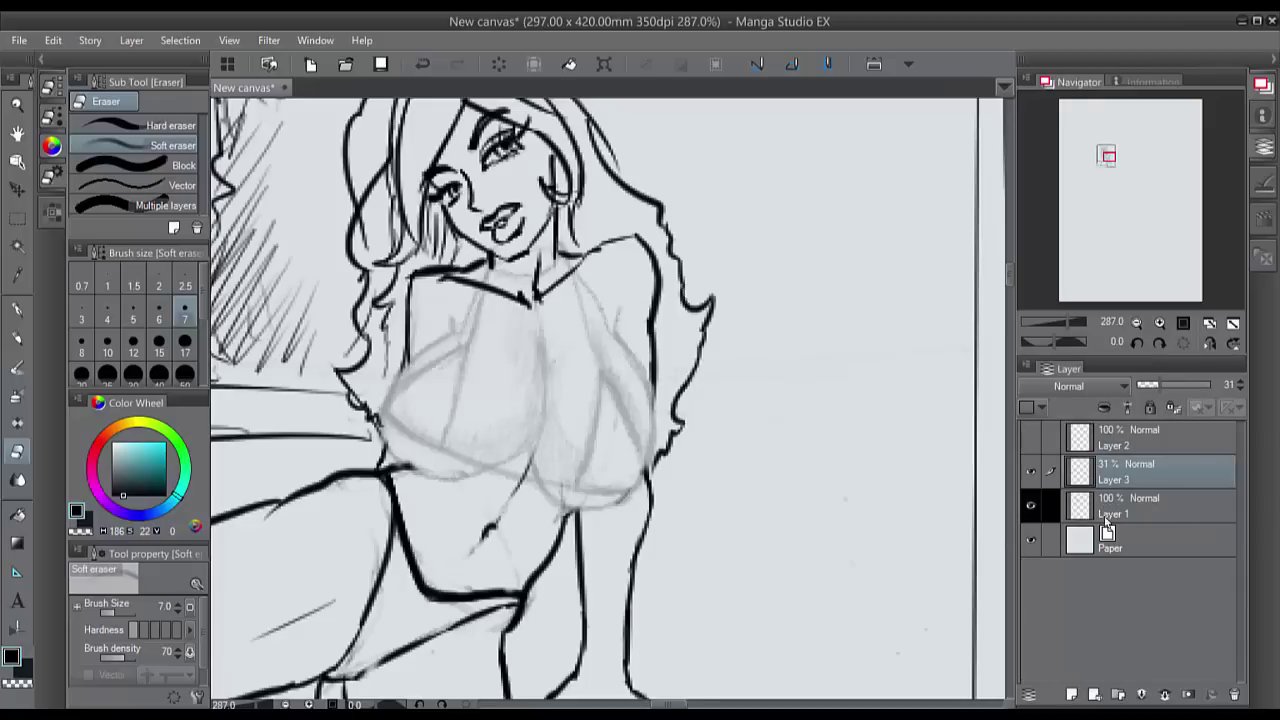
click(1071, 693)
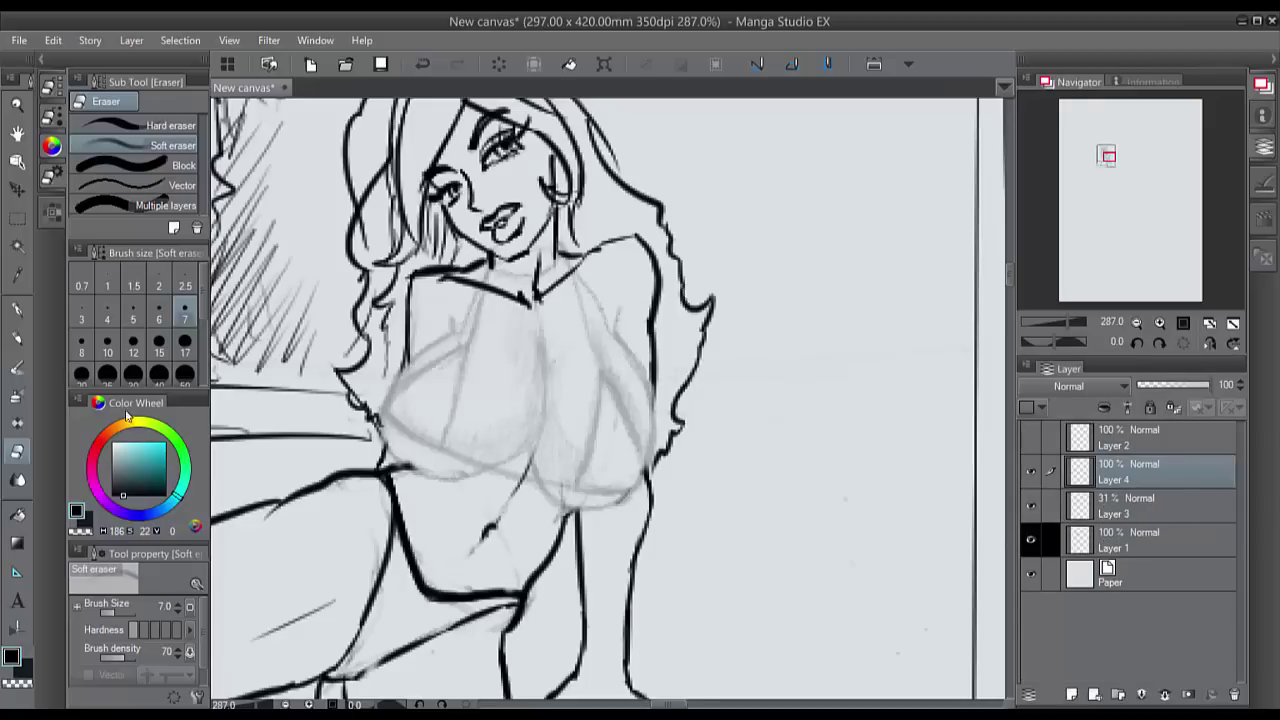
Step: Ink both neck straps of the bikini top over the faded sketch with the G-pen at size 7
click(27, 305)
scroll(430, 420, up, 3)
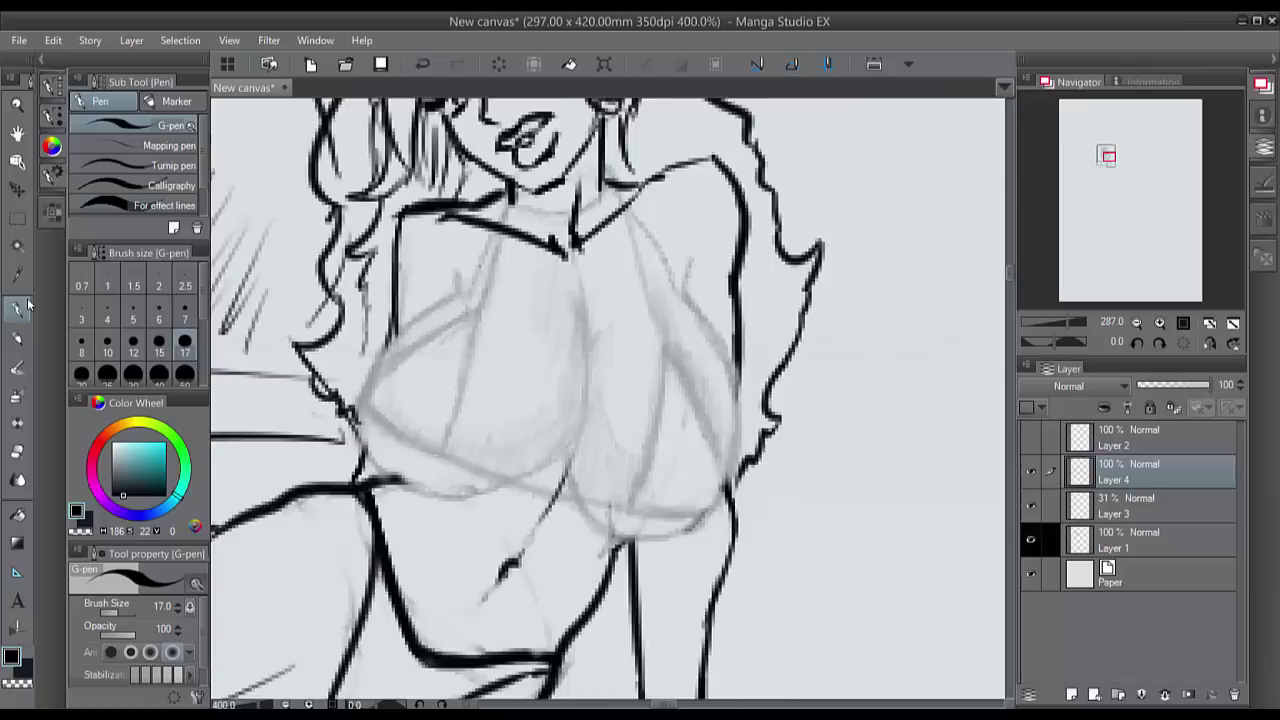
scroll(430, 420, down, 1)
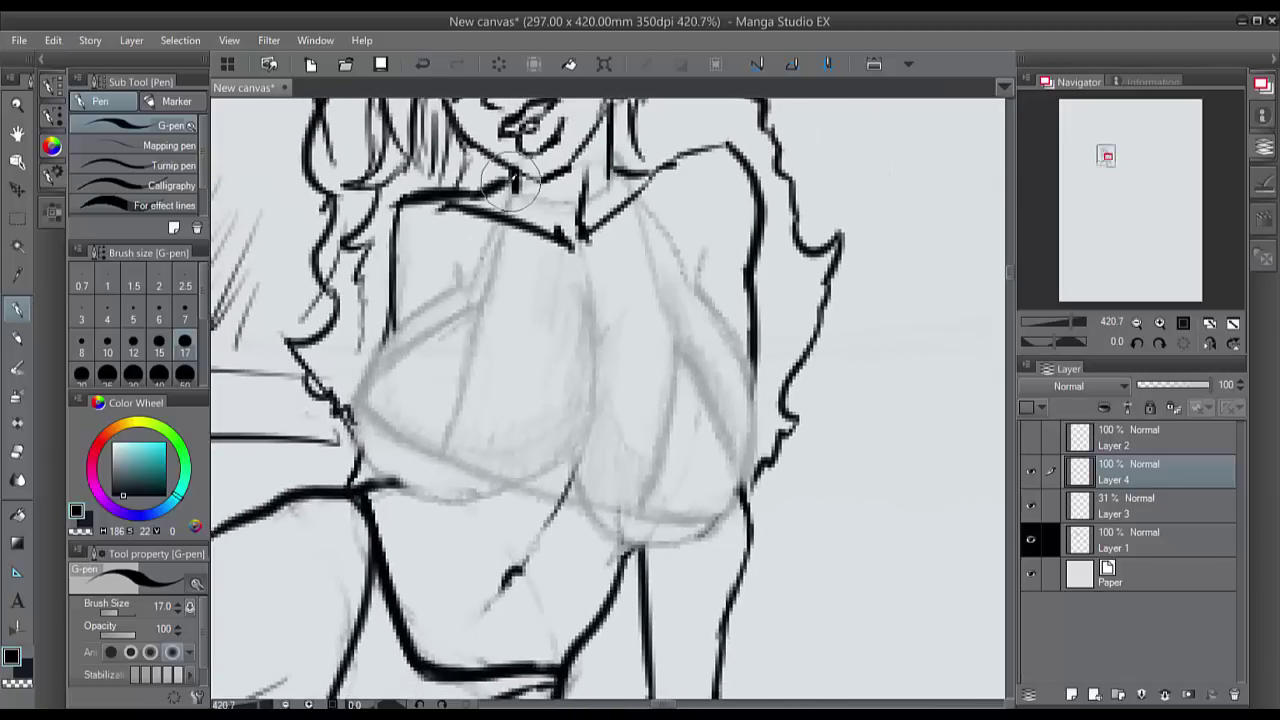
click(184, 312)
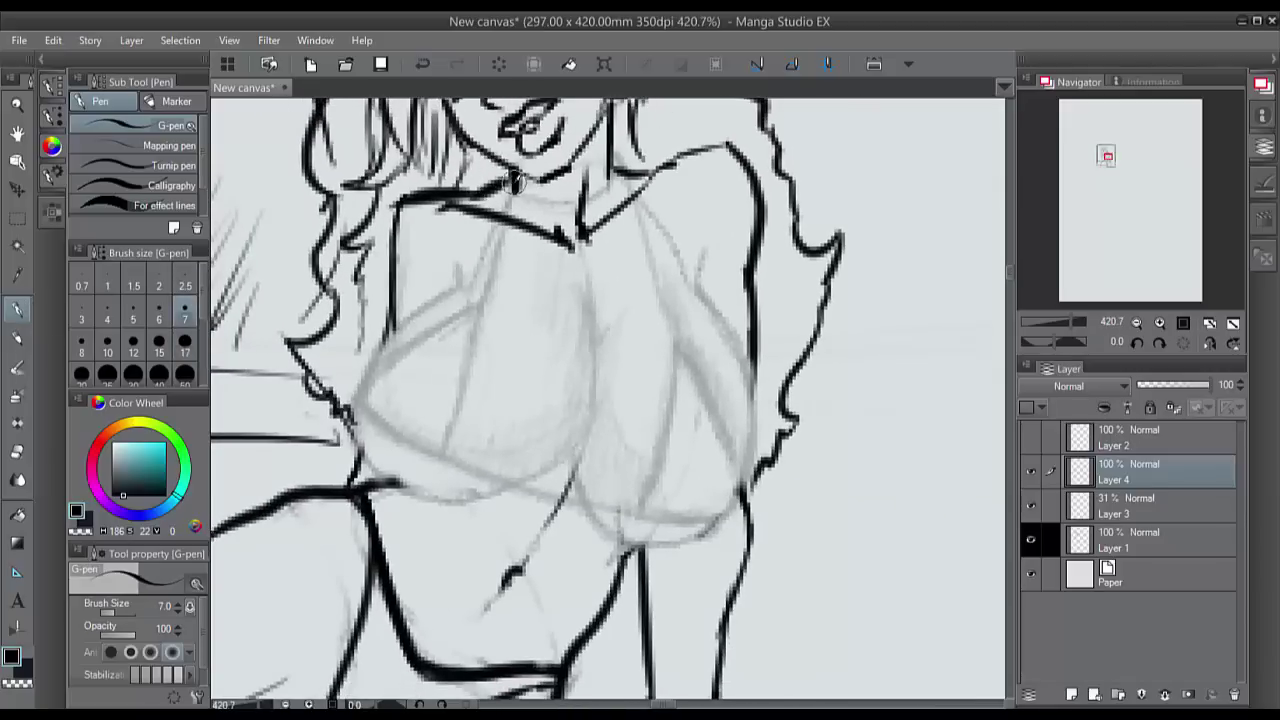
drag(501, 224, 483, 312)
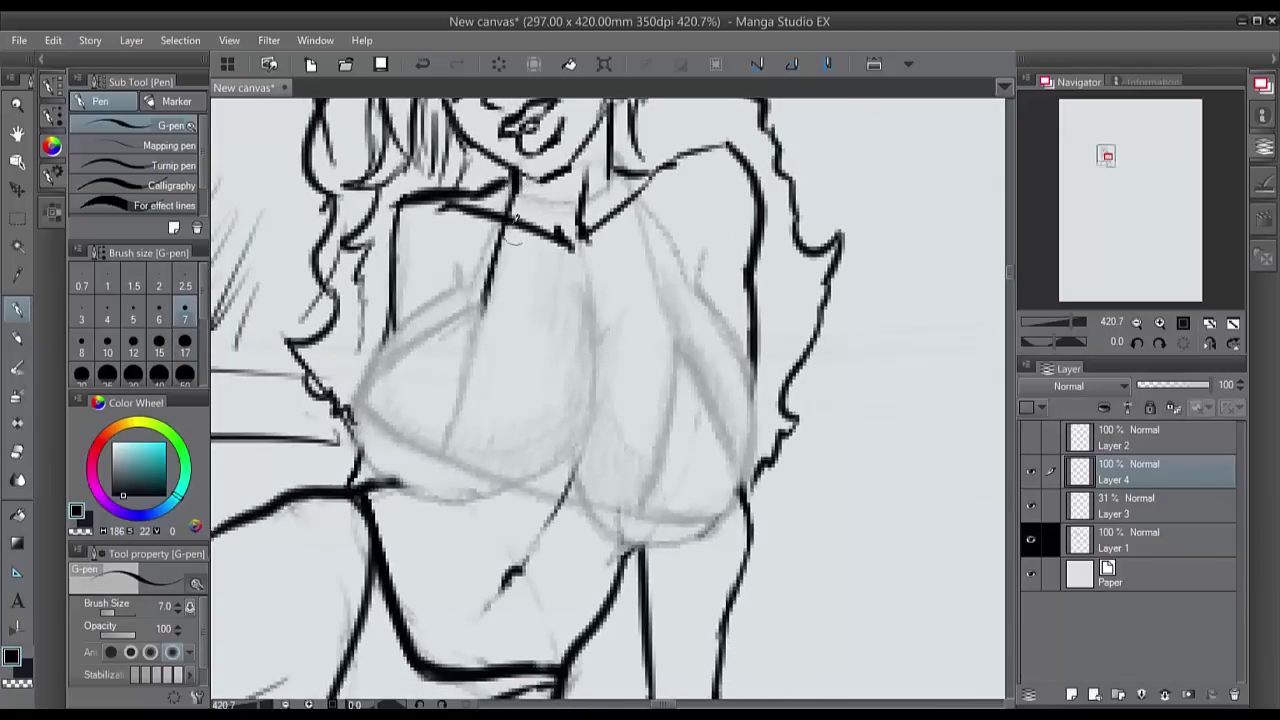
mouse_move(610, 159)
mouse_down()
mouse_move(630, 183)
mouse_move(592, 157)
mouse_move(506, 230)
mouse_move(600, 158)
mouse_up()
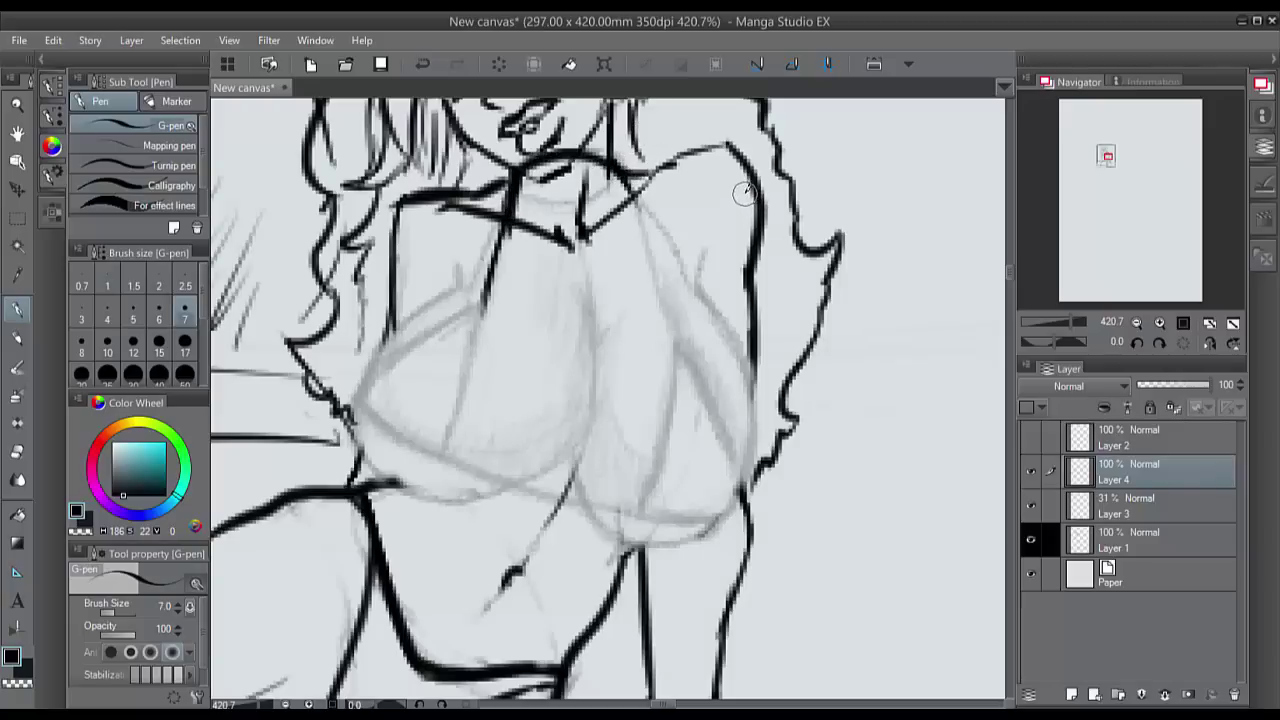
key(ctrl+z)
drag(617, 152, 682, 348)
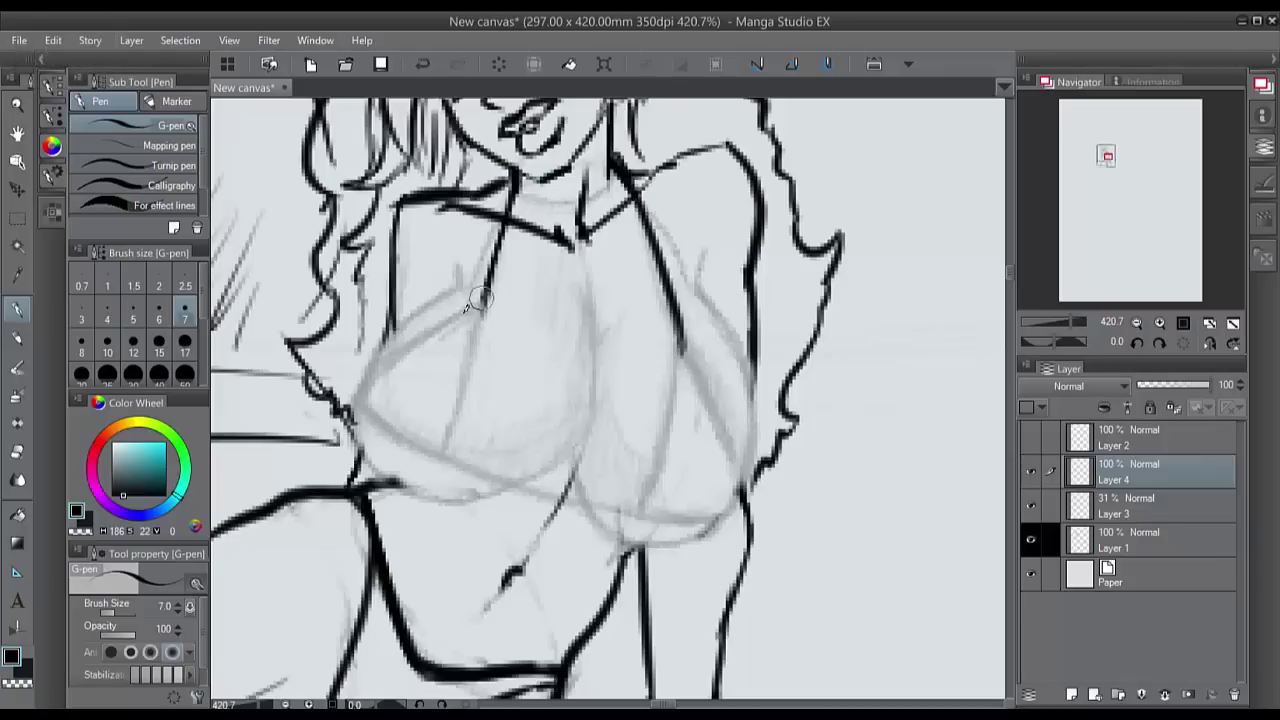
Step: Ink the upper, inner and lower edges of the triangular cup nearest the wall picture
mouse_move(480, 296)
mouse_down()
mouse_move(371, 364)
mouse_move(354, 399)
mouse_up()
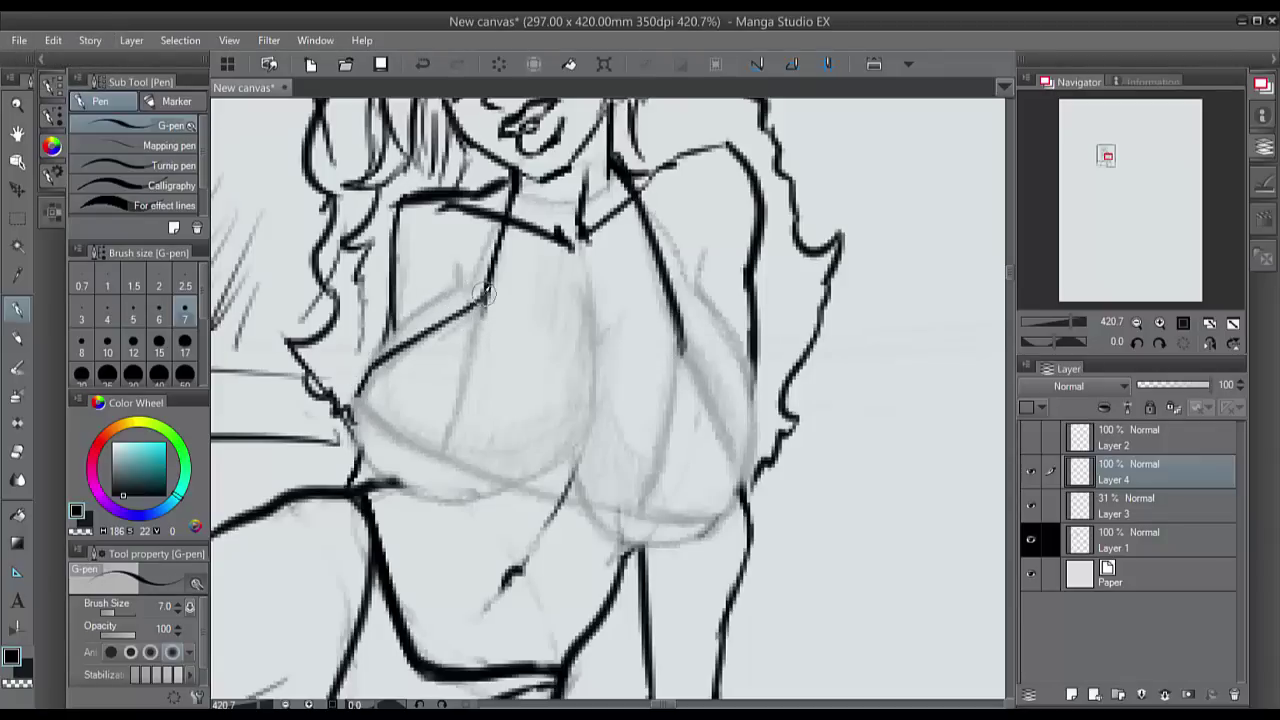
drag(490, 283, 440, 452)
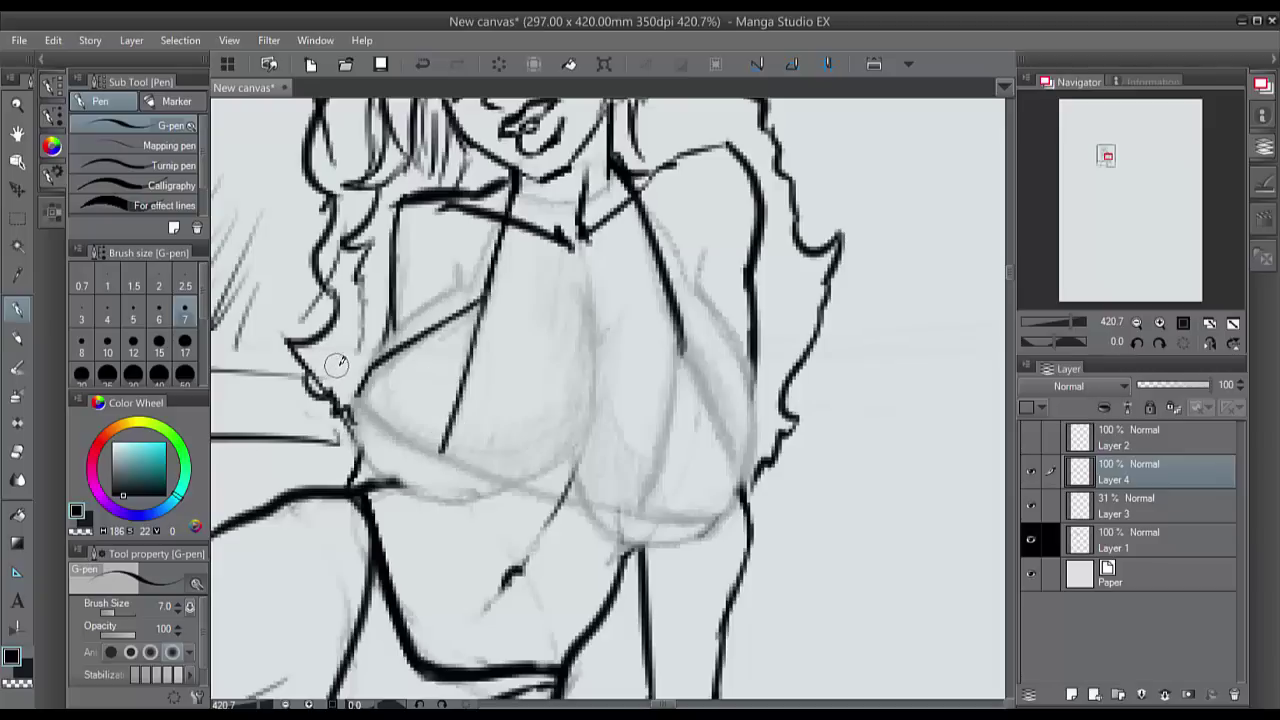
mouse_move(377, 414)
mouse_down()
mouse_move(433, 449)
mouse_move(368, 395)
mouse_move(443, 452)
mouse_move(411, 439)
mouse_move(510, 484)
mouse_up()
drag(444, 455, 503, 482)
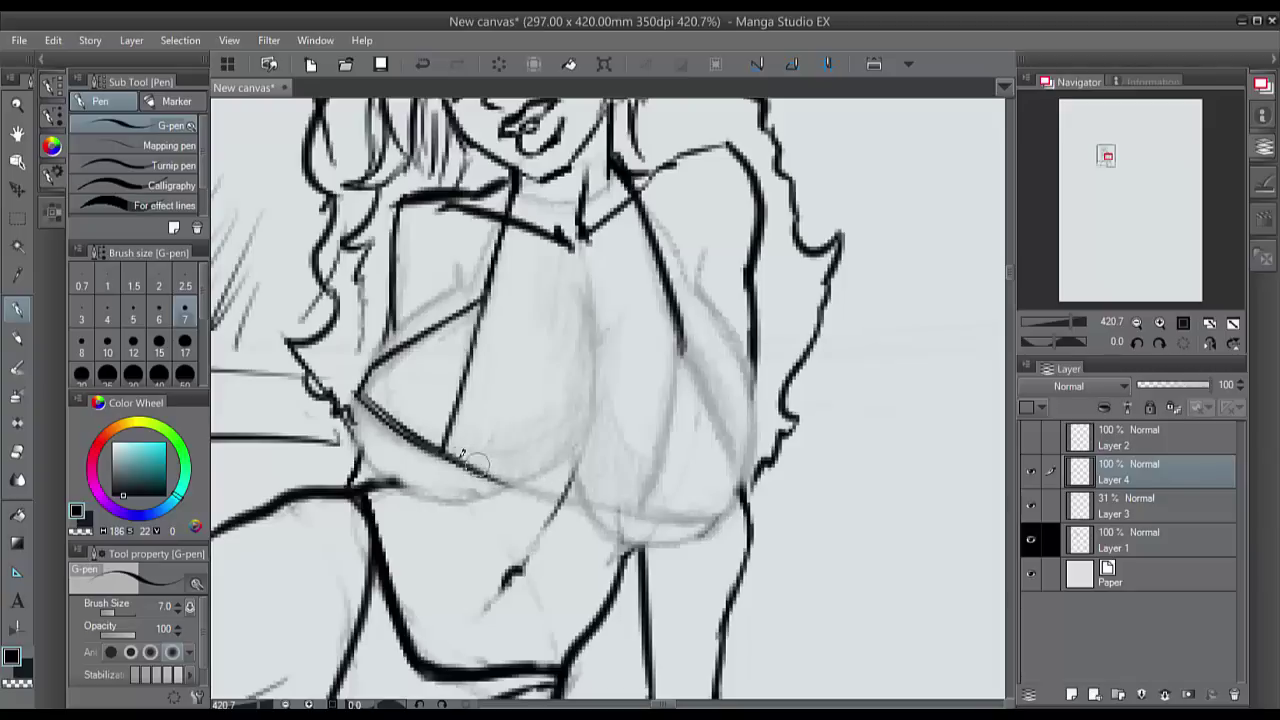
Step: Extend the band's double line toward the other cup and ink the rounded contour beneath the cup nearest the wall picture
drag(446, 448, 498, 469)
drag(450, 449, 609, 507)
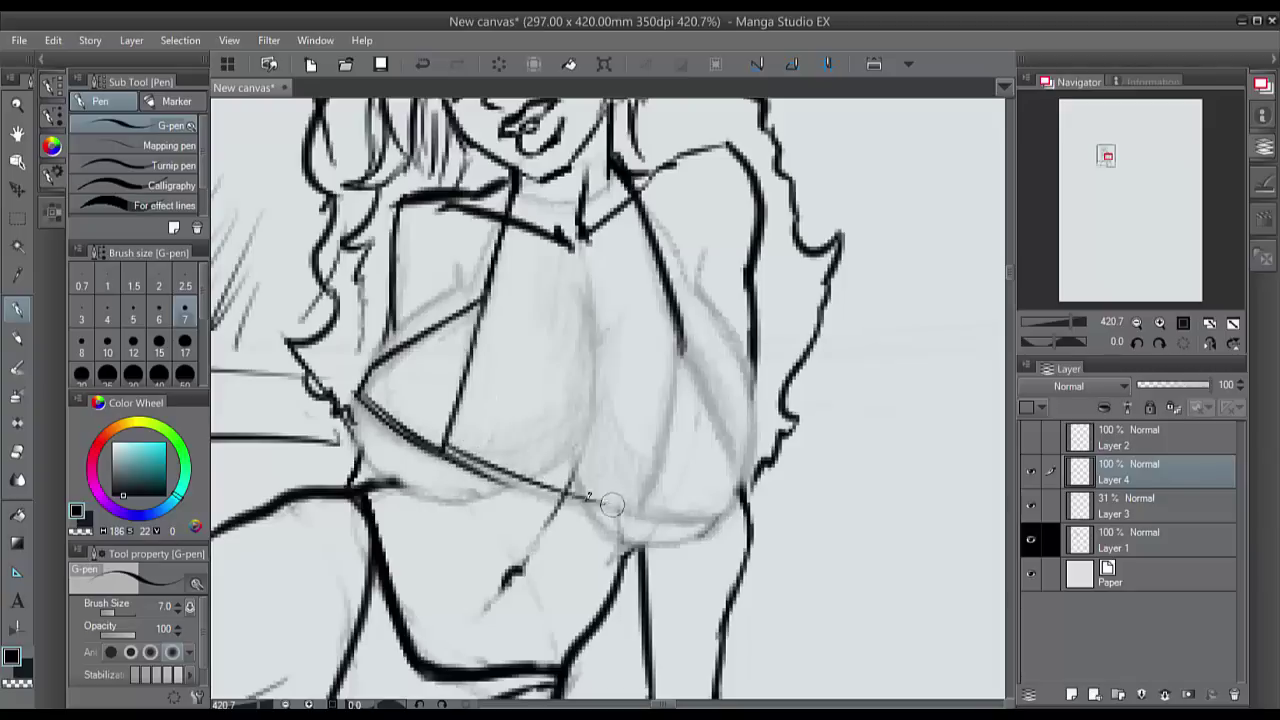
drag(482, 470, 627, 514)
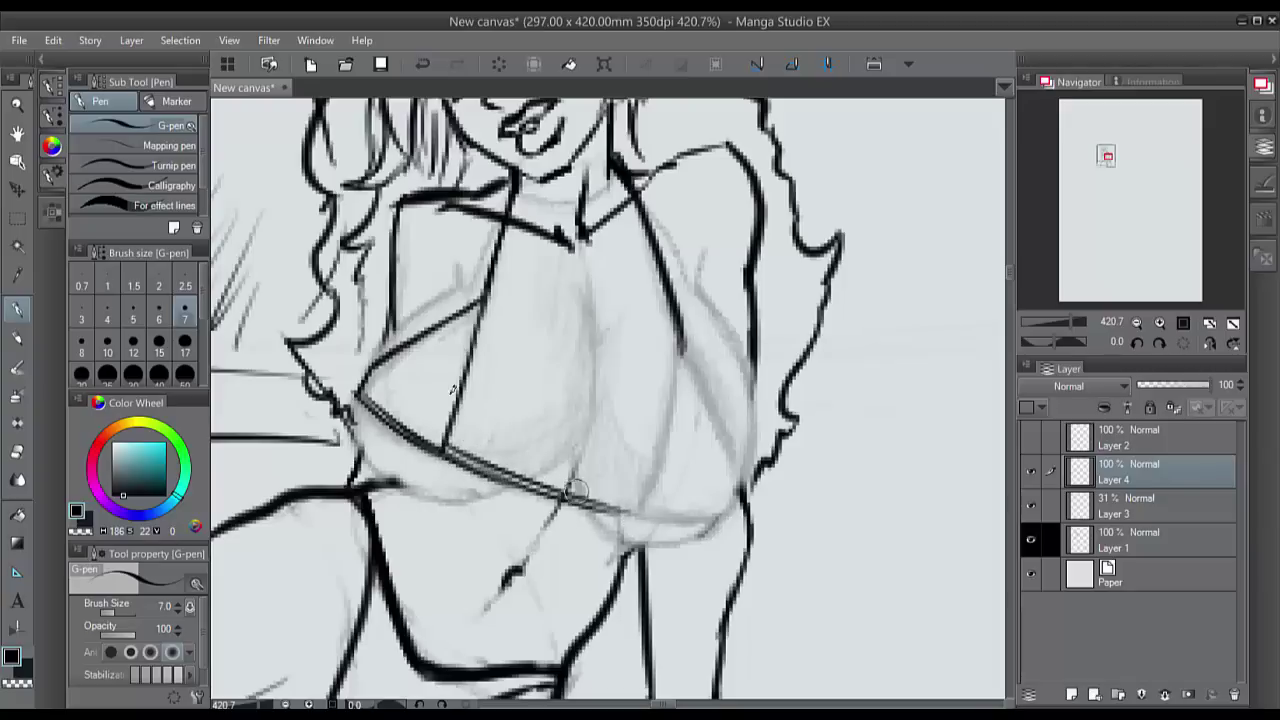
mouse_move(438, 446)
mouse_down()
mouse_move(473, 310)
mouse_move(370, 378)
mouse_move(349, 433)
mouse_move(350, 465)
mouse_move(465, 498)
mouse_move(358, 465)
mouse_move(351, 412)
mouse_up()
mouse_move(356, 395)
mouse_down()
mouse_move(361, 470)
mouse_move(395, 451)
mouse_move(389, 476)
mouse_move(361, 420)
mouse_move(384, 478)
mouse_move(361, 438)
mouse_up()
Step: Erase the old Layer 1 line around the newly inked lower contour and return to Layer 4 with the G-pen
click(17, 451)
click(1089, 542)
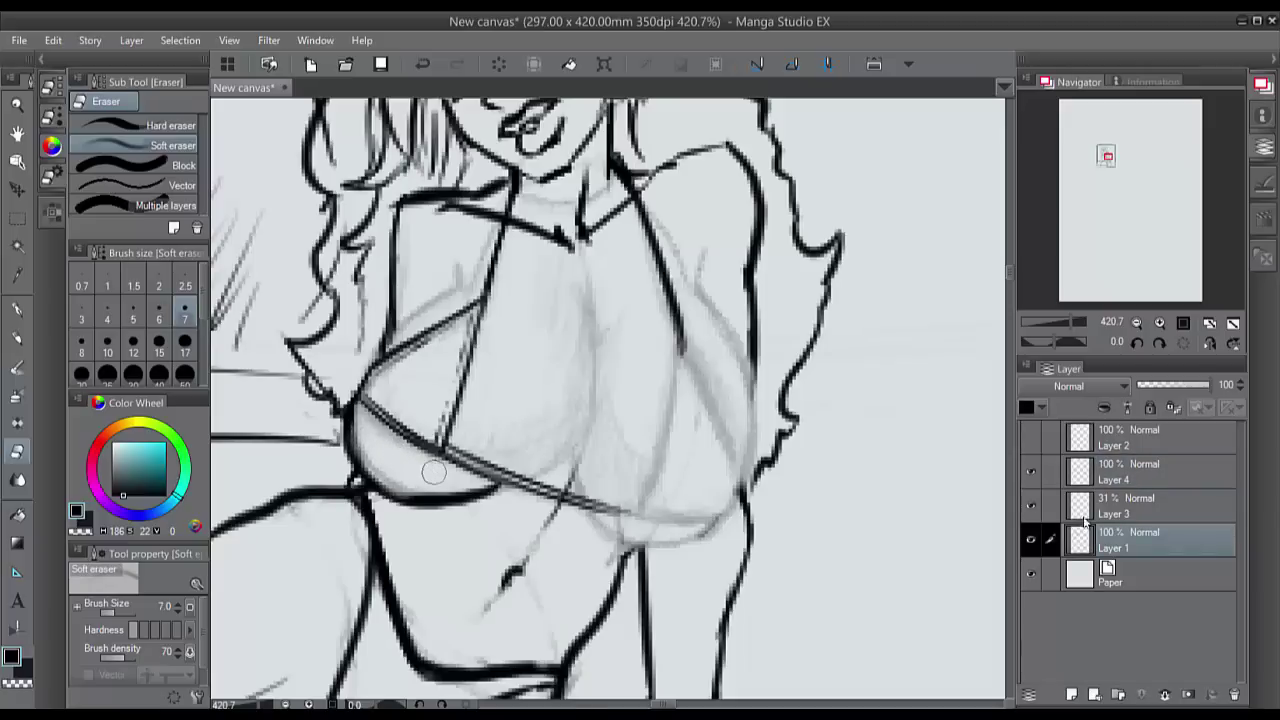
click(1100, 478)
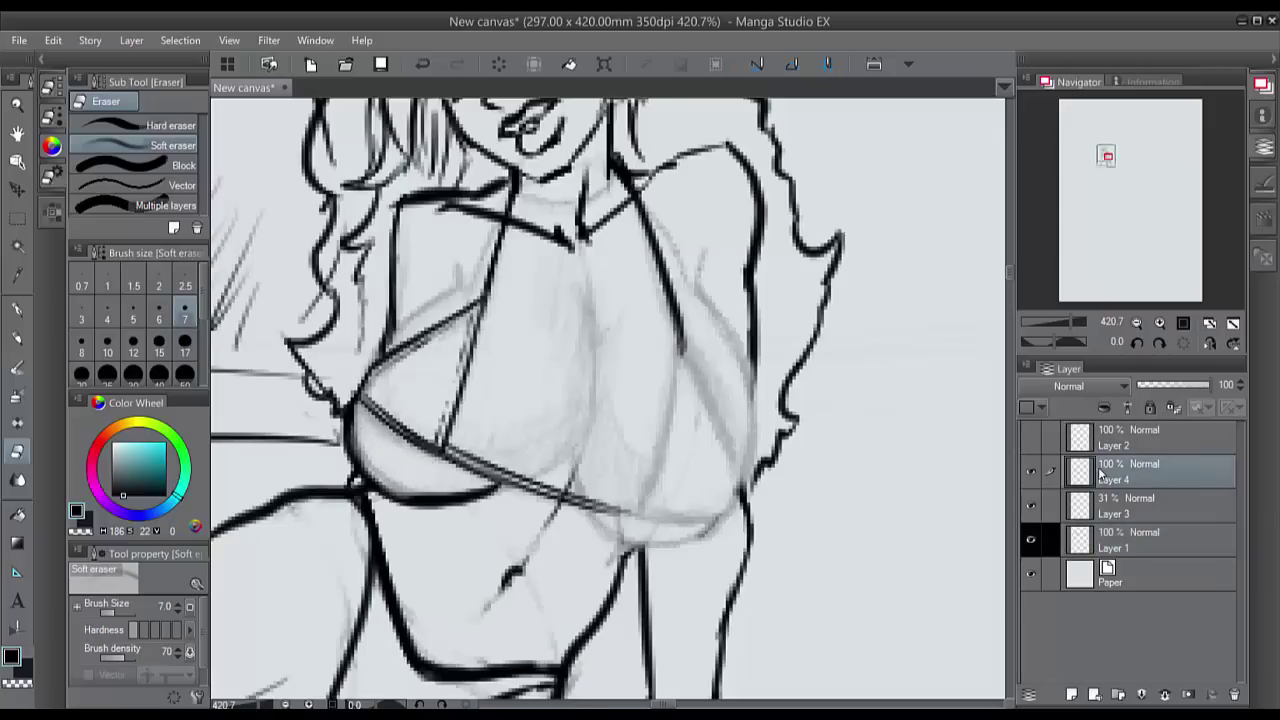
click(17, 309)
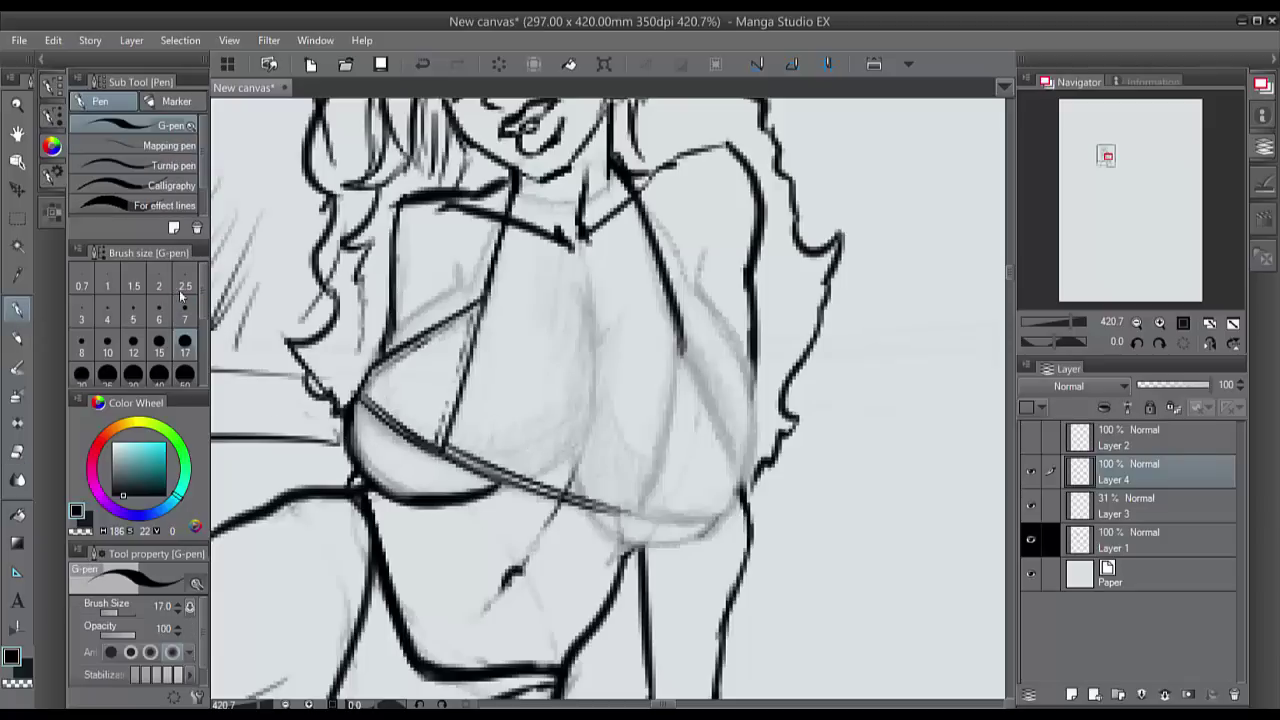
Step: Set the G-pen to size 5 and ink the central chest contour and the rounded contour beneath the cup farther from the wall picture
click(140, 306)
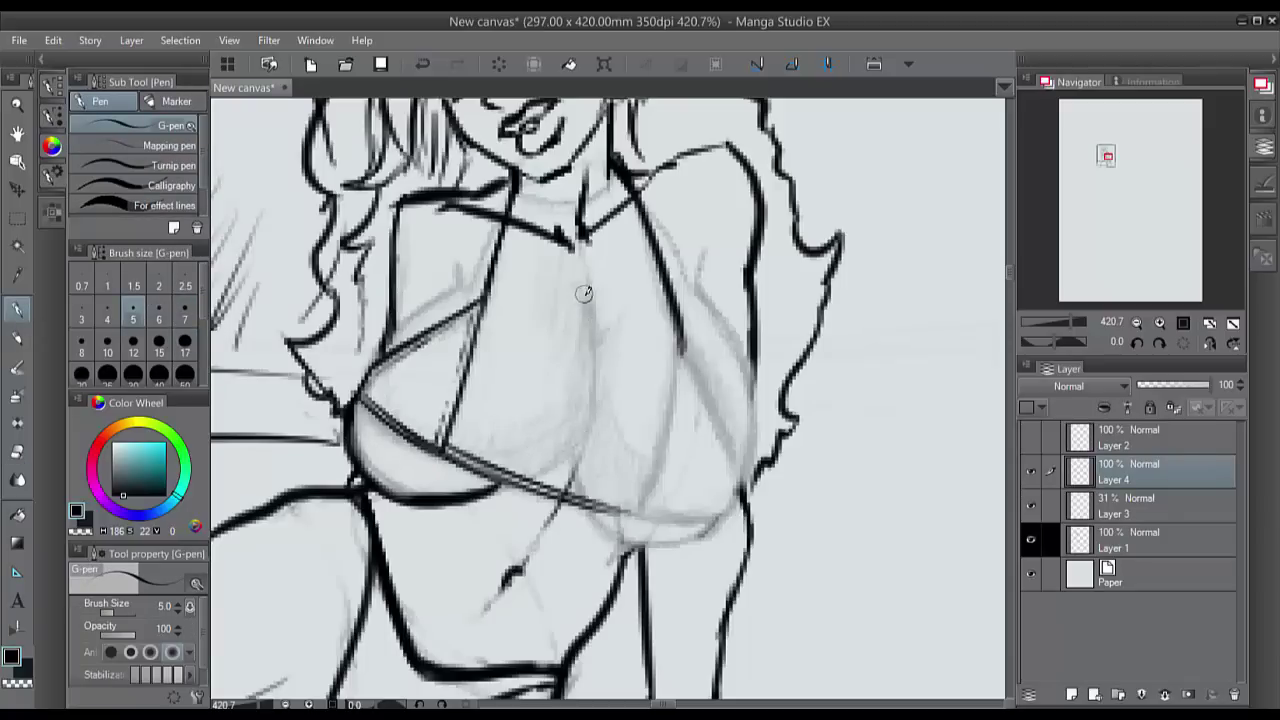
mouse_move(583, 290)
mouse_down()
mouse_move(593, 408)
mouse_move(552, 462)
mouse_move(490, 490)
mouse_up()
drag(573, 450, 605, 524)
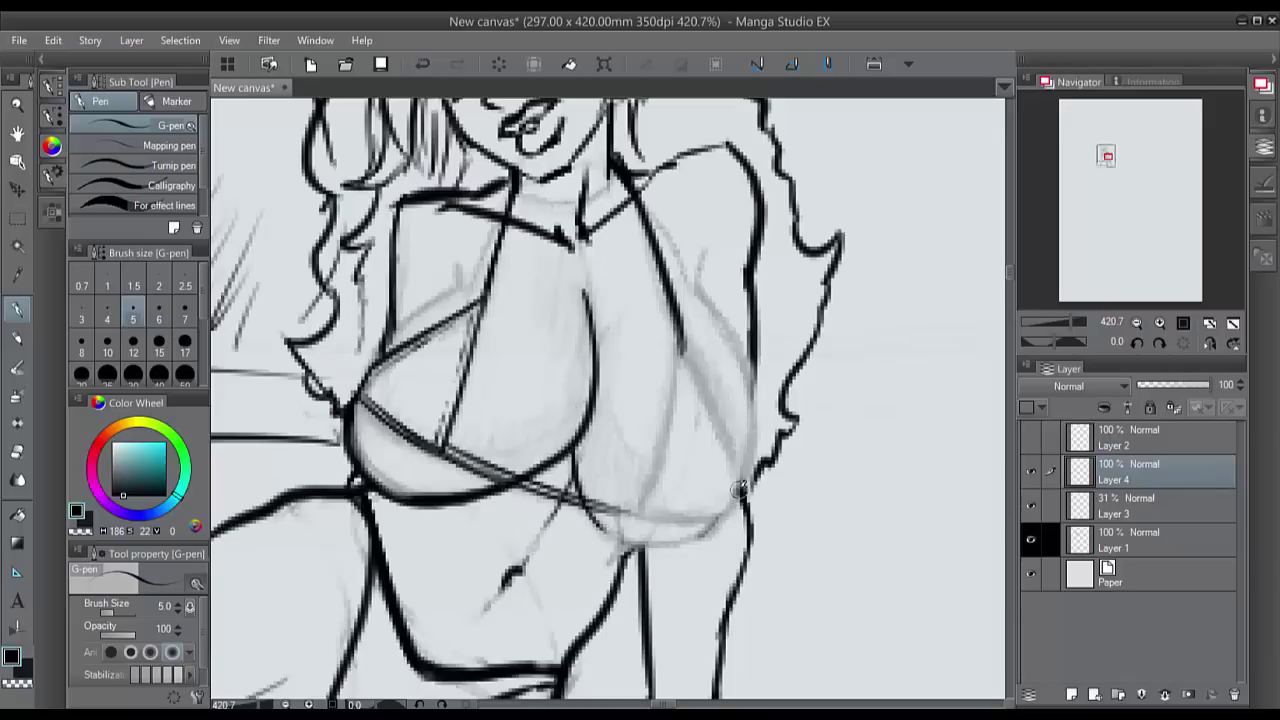
mouse_move(738, 484)
mouse_down()
mouse_move(714, 526)
mouse_move(662, 548)
mouse_move(604, 540)
mouse_move(575, 460)
mouse_up()
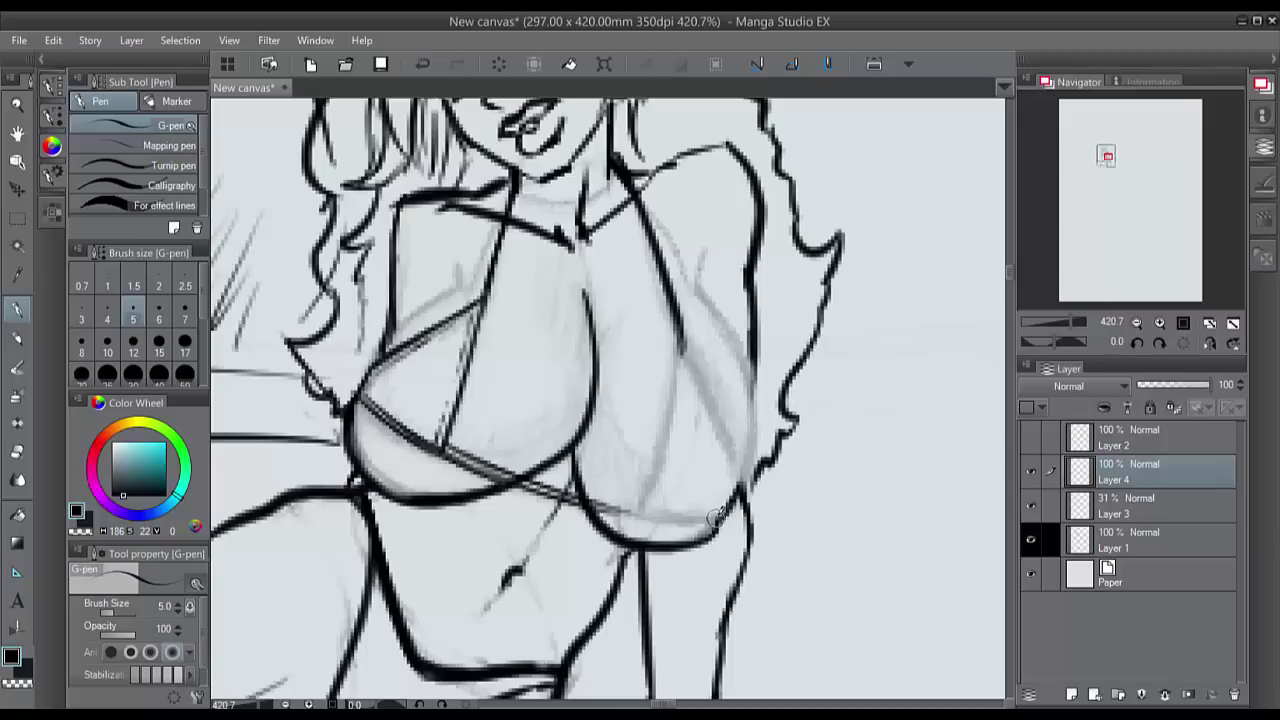
Step: Ink the inner, lower and outer edges of the cup farther from the wall picture and the body contour beside the arm
mouse_move(716, 515)
mouse_down()
mouse_move(630, 510)
mouse_move(649, 492)
mouse_move(682, 346)
mouse_up()
mouse_move(681, 352)
mouse_down()
mouse_move(662, 419)
mouse_move(689, 348)
mouse_move(660, 398)
mouse_move(650, 481)
mouse_move(690, 380)
mouse_move(685, 400)
mouse_move(651, 489)
mouse_move(630, 507)
mouse_move(683, 344)
mouse_up()
key(ctrl+z)
key(ctrl+z)
mouse_move(630, 510)
mouse_down()
mouse_move(681, 341)
mouse_move(706, 343)
mouse_move(680, 340)
mouse_move(741, 487)
mouse_up()
mouse_move(693, 383)
mouse_down()
mouse_move(730, 478)
mouse_move(722, 514)
mouse_move(651, 504)
mouse_move(680, 402)
mouse_up()
mouse_move(703, 251)
mouse_down()
mouse_move(746, 373)
mouse_move(749, 468)
mouse_up()
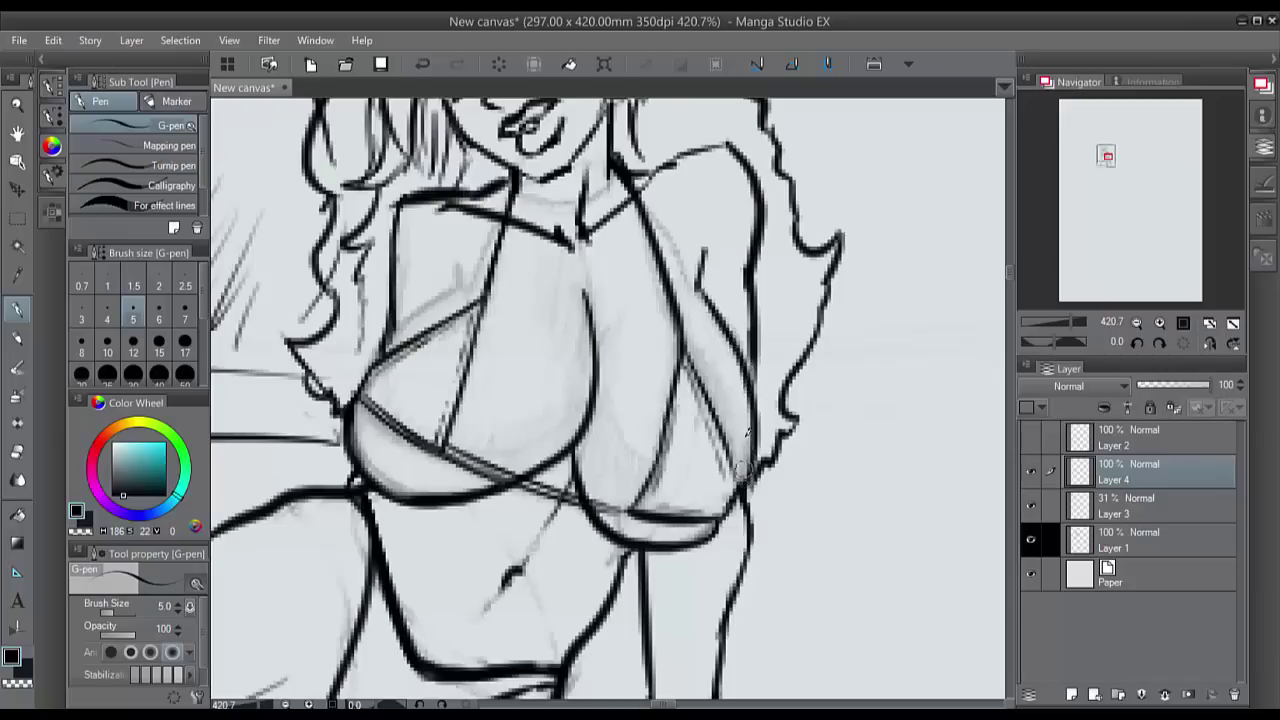
Step: Hide the sketch on Layer 3, place Layer 4 beneath it and merge Layer 4 into Layer 1
scroll(730, 509, down, 4)
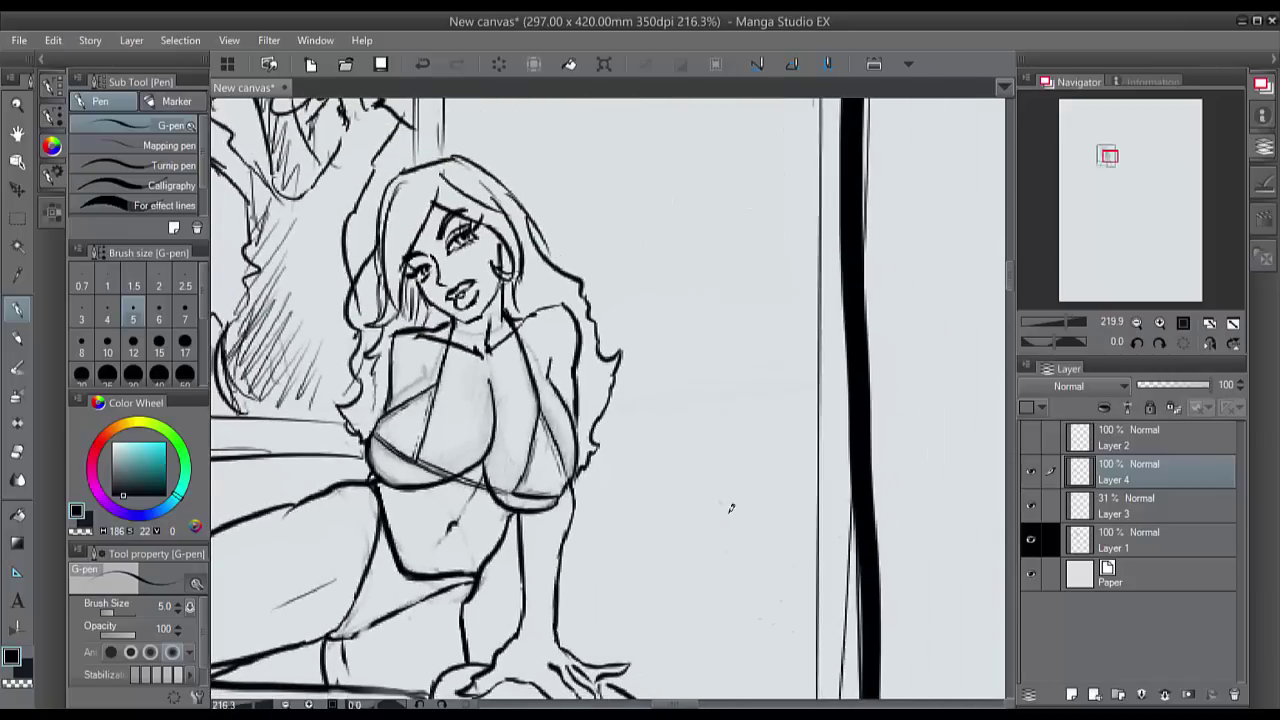
scroll(731, 508, up, 1)
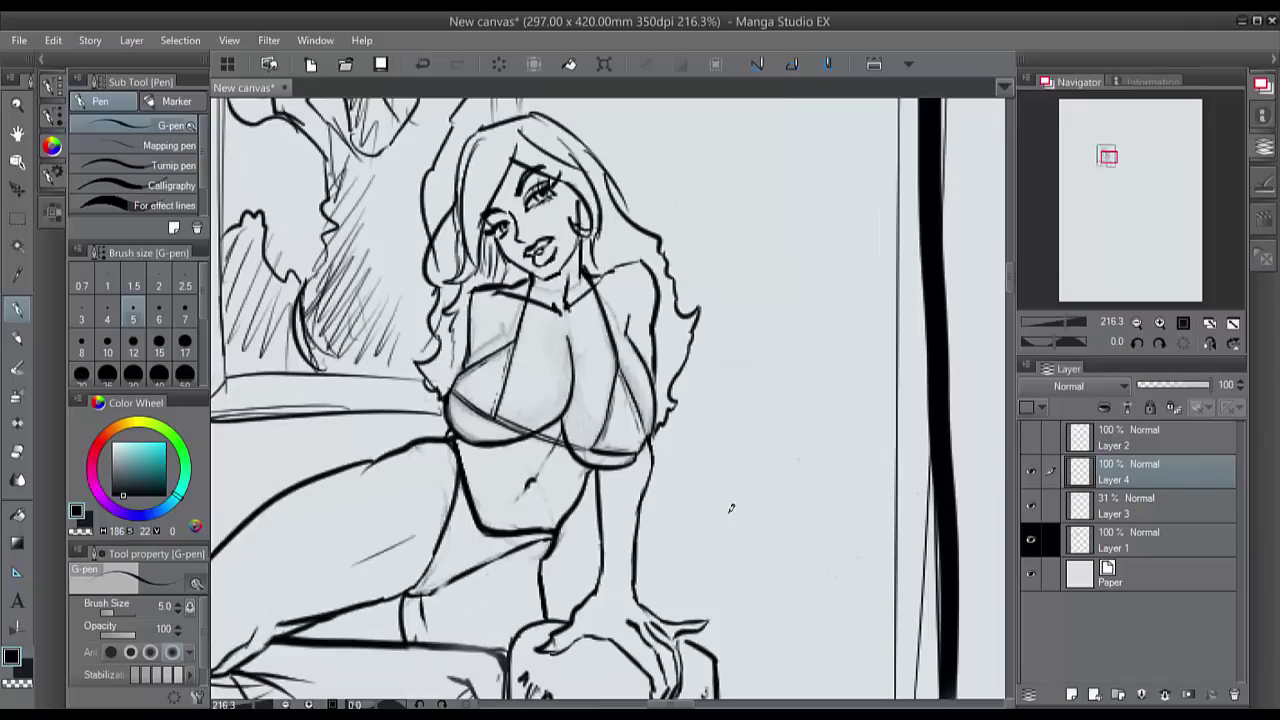
scroll(730, 508, up, 4)
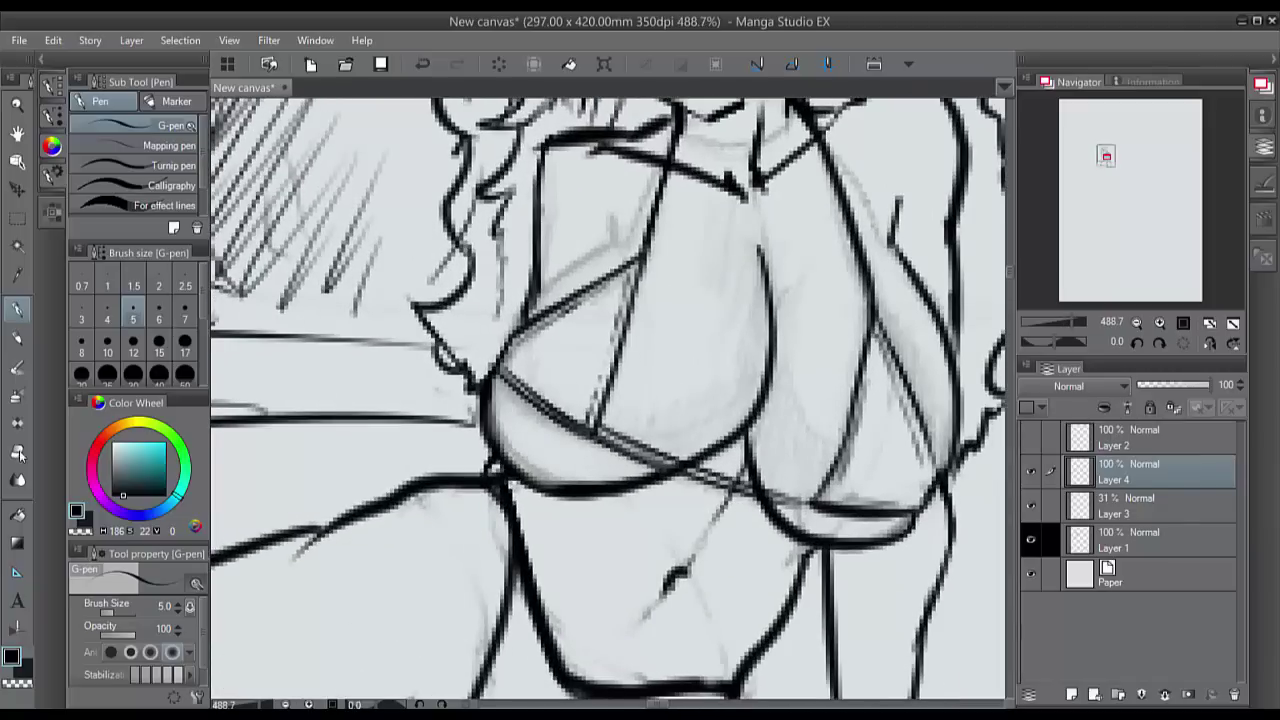
click(18, 453)
drag(1133, 480, 1128, 520)
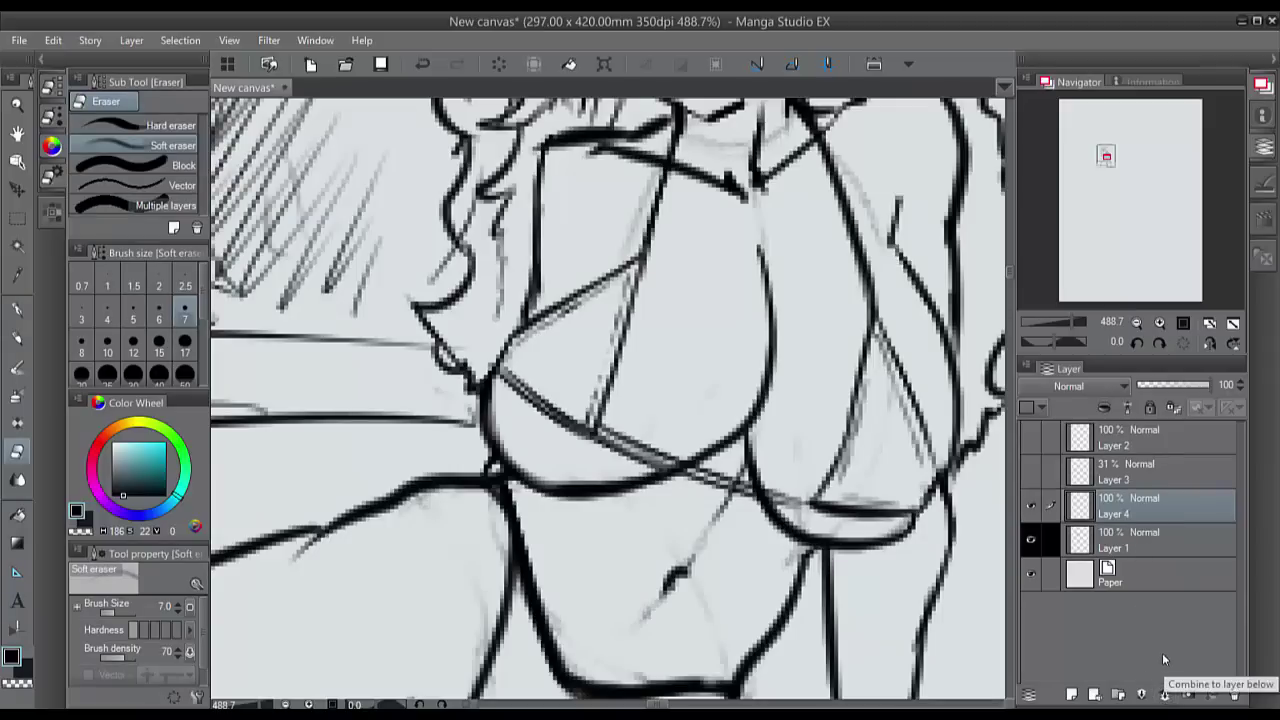
click(1163, 691)
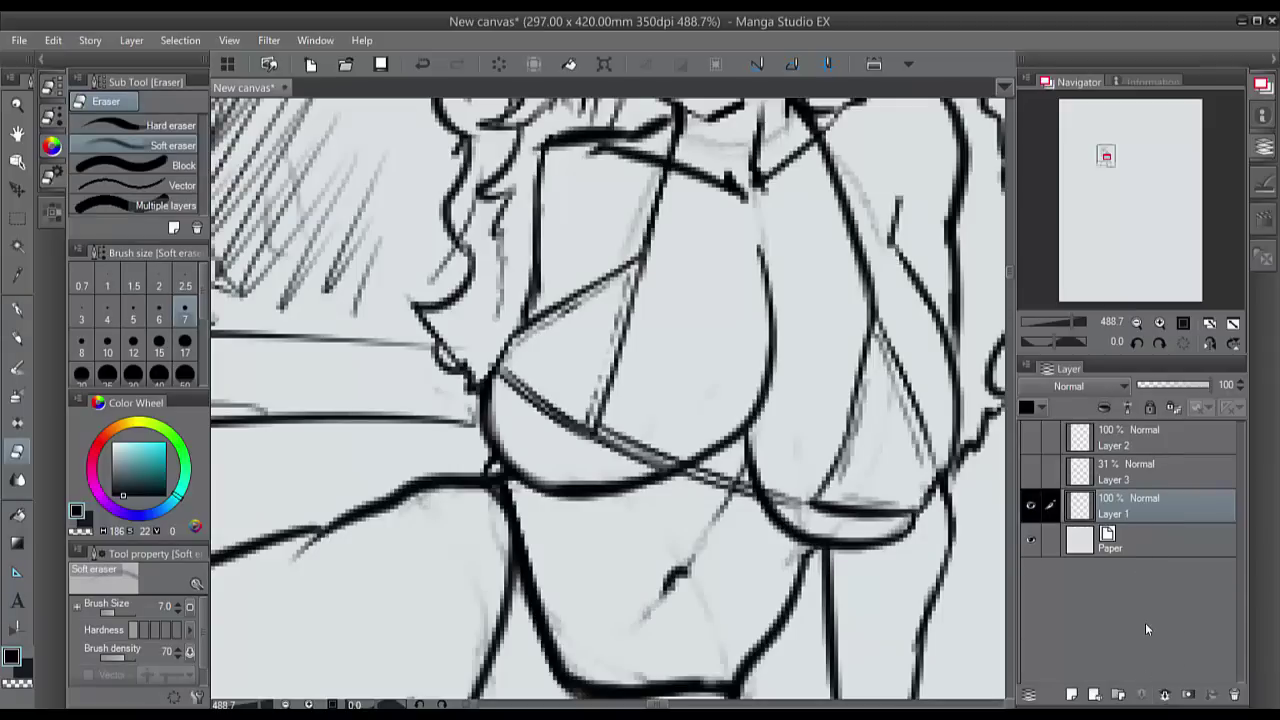
Step: Erase the thick outer contour of the cup nearest the wall picture and re-ink it with the G-pen at size 5
mouse_move(505, 368)
mouse_down()
mouse_move(484, 422)
mouse_move(490, 460)
mouse_move(533, 483)
mouse_move(470, 390)
mouse_move(468, 425)
mouse_up()
click(17, 309)
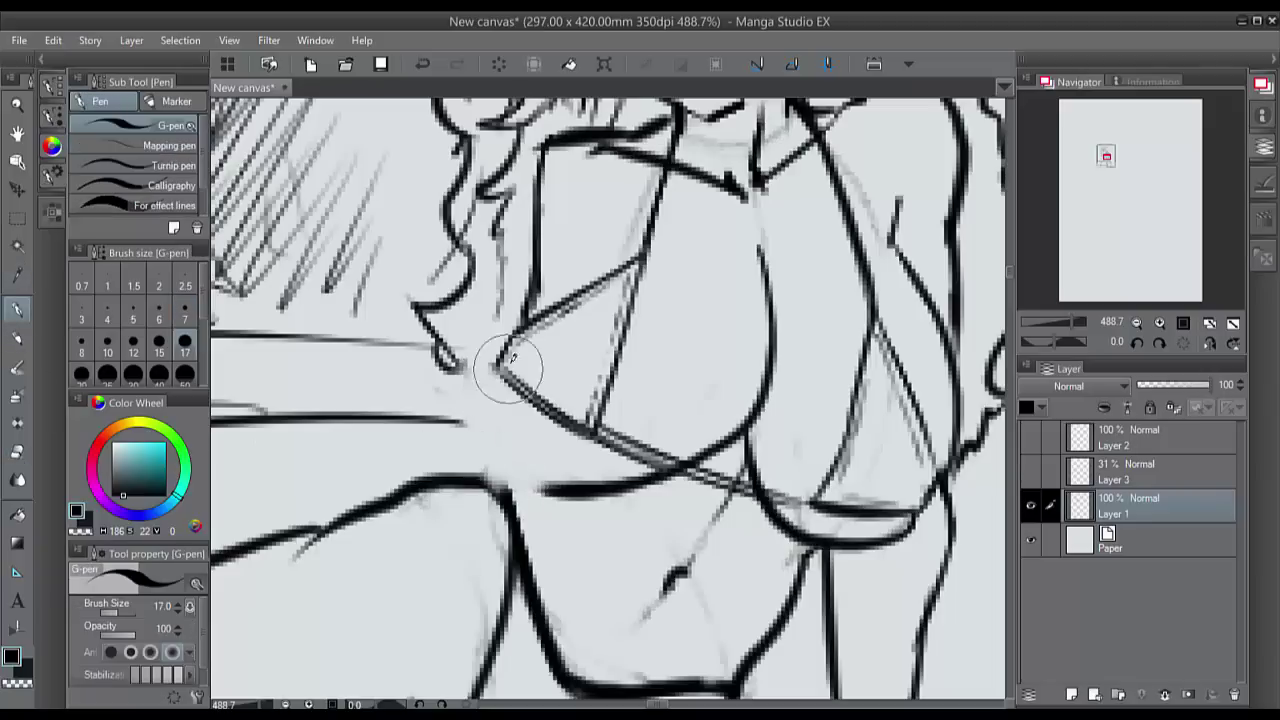
click(136, 314)
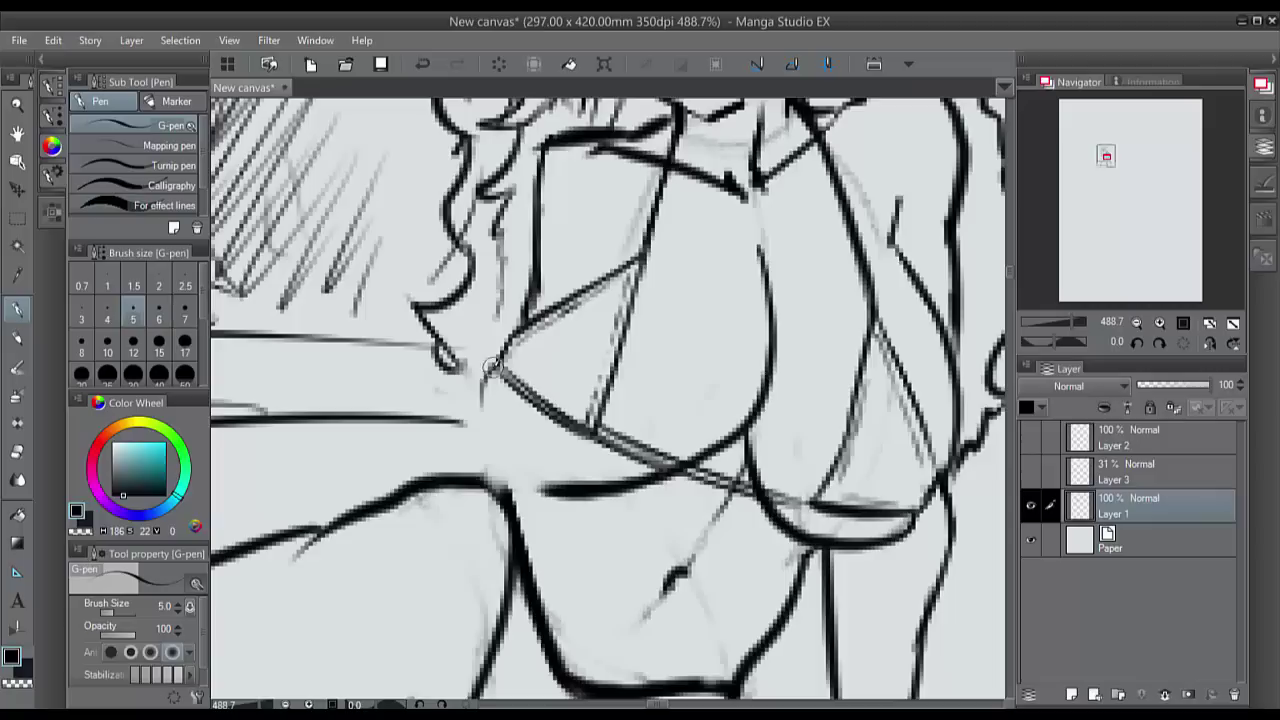
mouse_move(494, 364)
mouse_down()
mouse_move(481, 428)
mouse_move(508, 472)
mouse_move(577, 489)
mouse_move(526, 484)
mouse_move(488, 430)
mouse_up()
drag(507, 491, 493, 468)
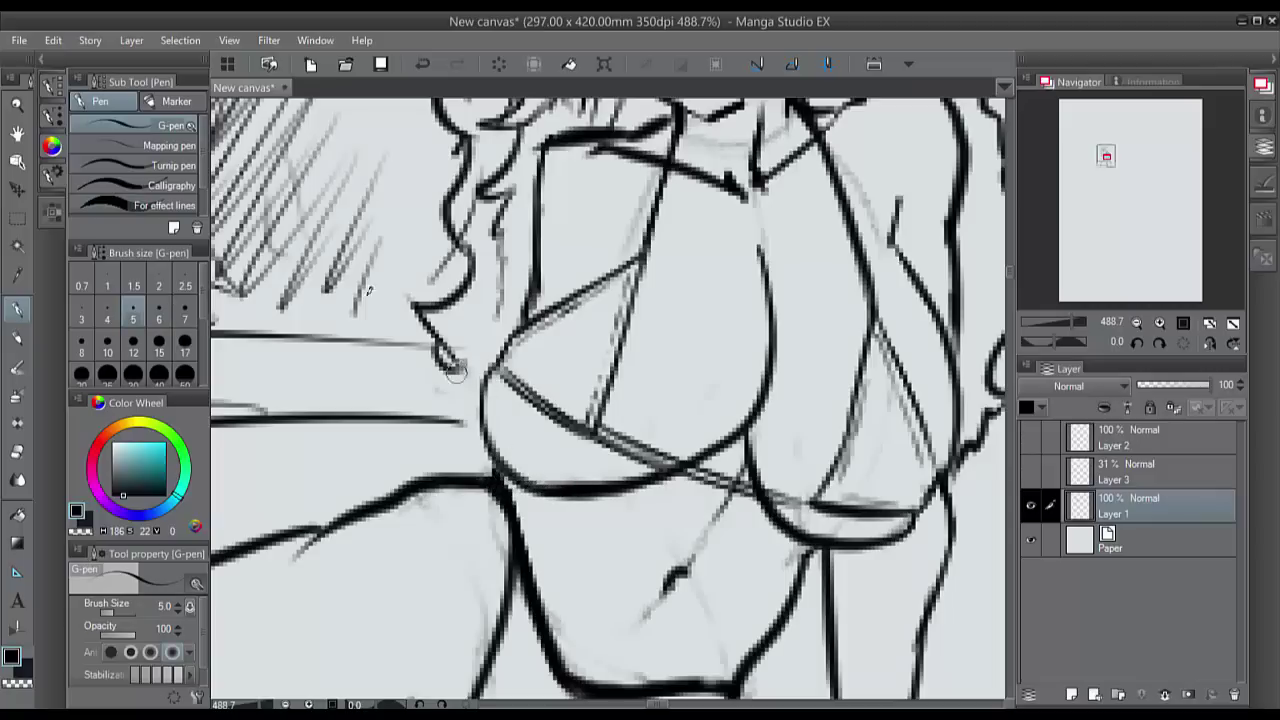
Step: Redraw the hair tips beside the cup nearest the wall picture, undo the unwanted stroke and darken the strand ends
drag(455, 361, 475, 418)
scroll(490, 415, down, 5)
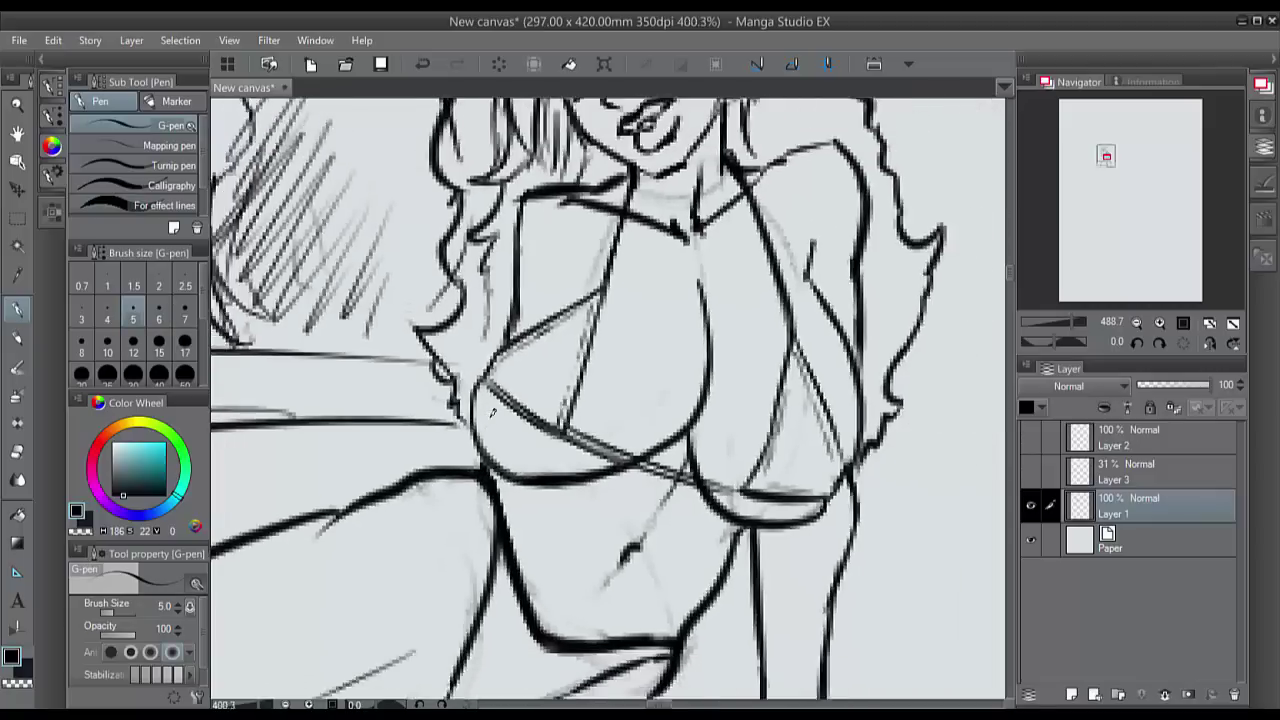
scroll(487, 323, up, 7)
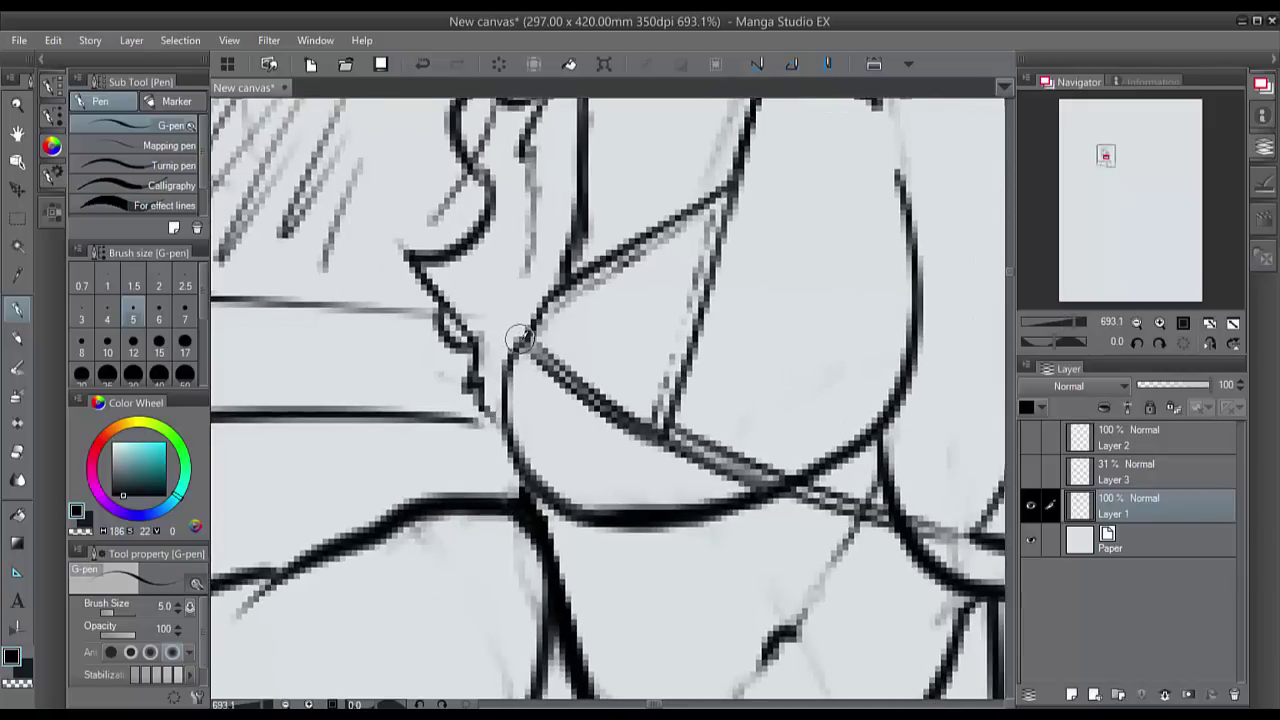
mouse_move(515, 345)
mouse_down()
mouse_move(495, 317)
mouse_move(460, 314)
mouse_move(420, 258)
mouse_up()
scroll(434, 235, down, 5)
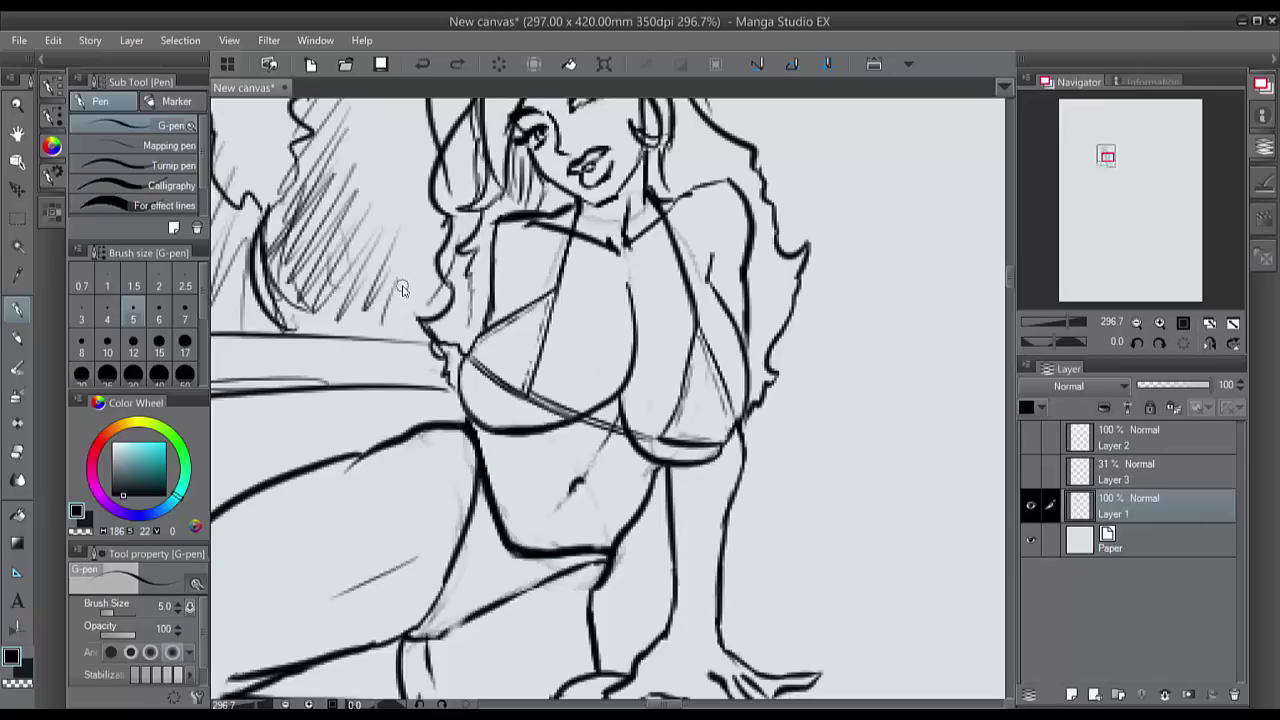
key(ctrl+z)
drag(442, 362, 458, 392)
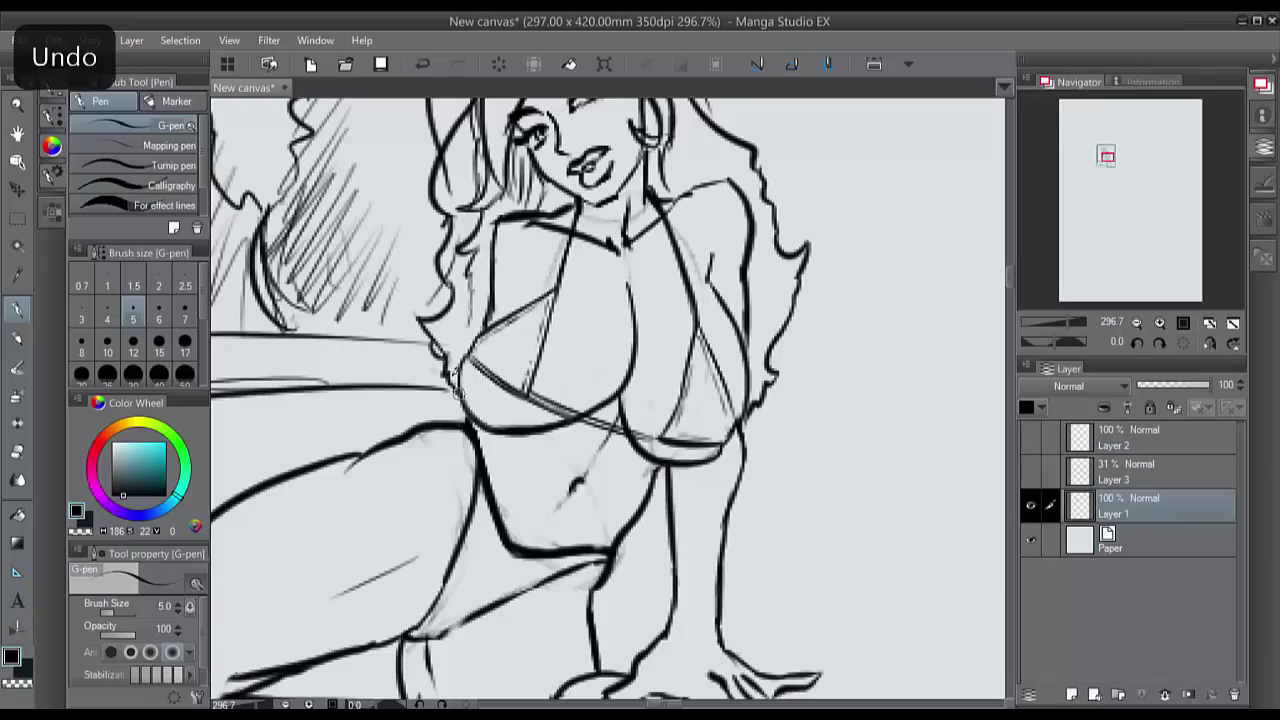
drag(436, 345, 441, 355)
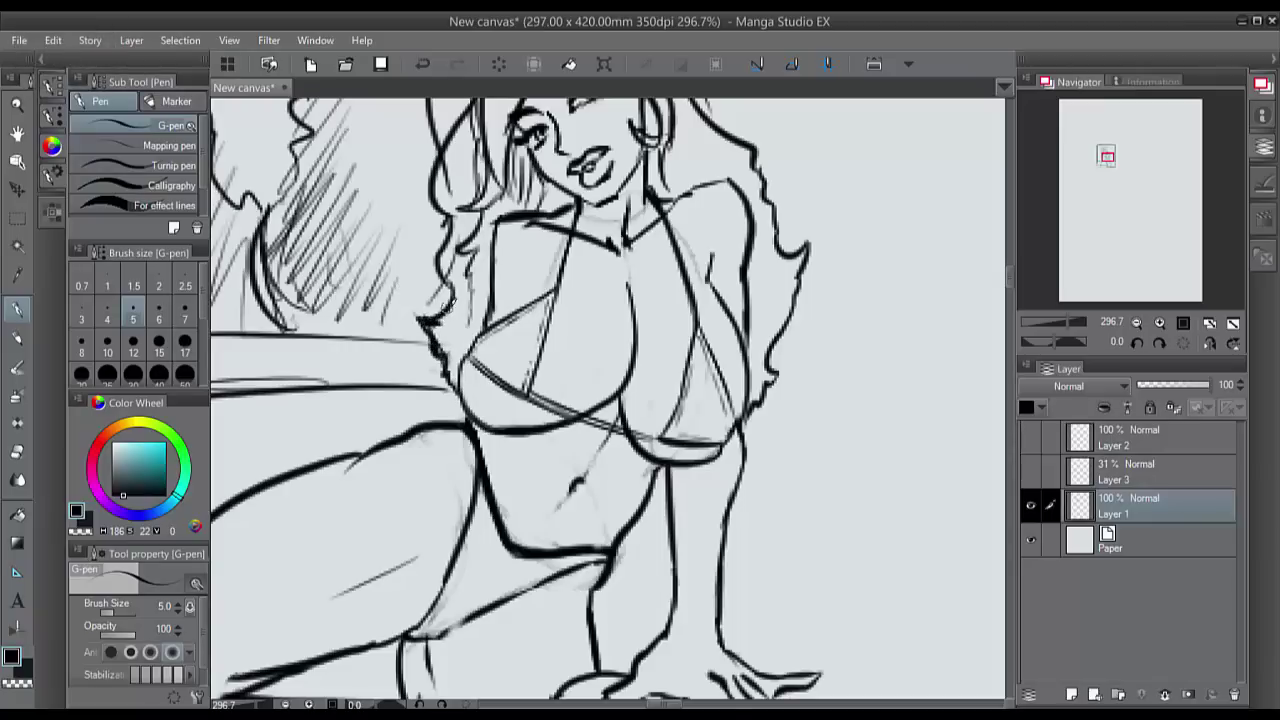
Step: Fill black shadows in the hair beside the upper arm and between the face and the shoulder
drag(466, 292, 468, 318)
drag(473, 248, 468, 286)
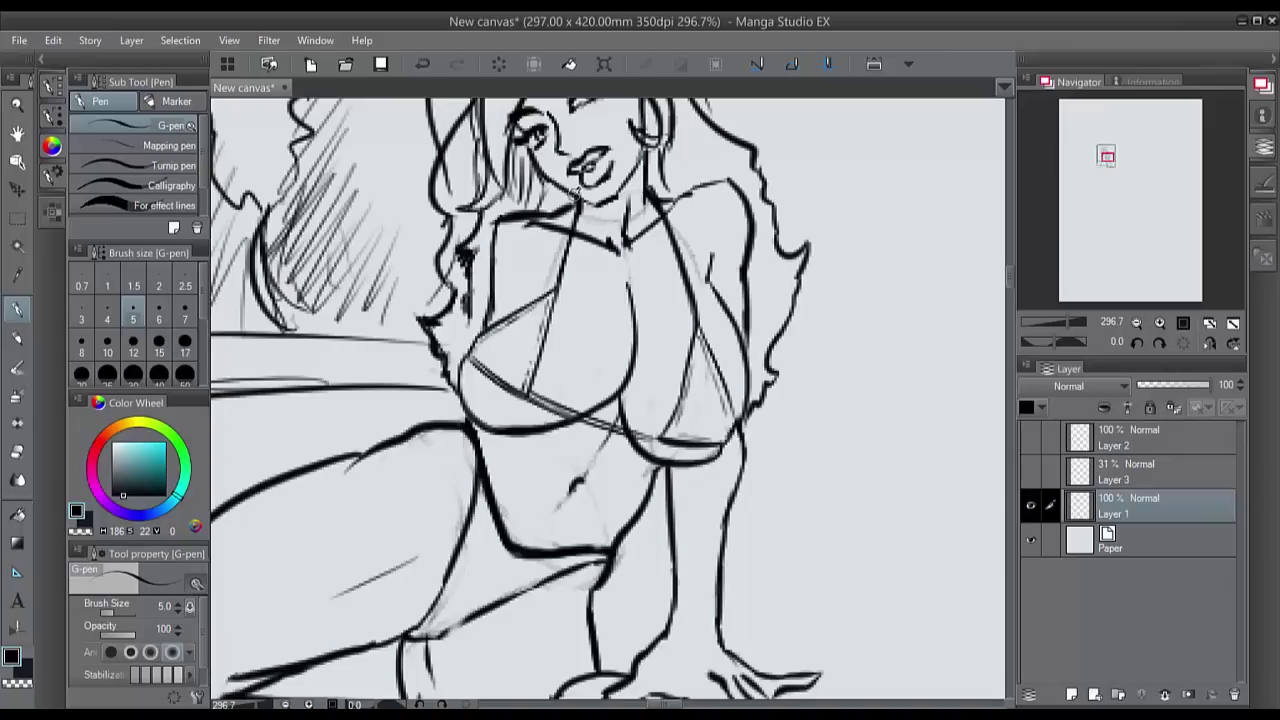
mouse_move(563, 204)
mouse_down()
mouse_move(528, 160)
mouse_move(518, 205)
mouse_move(512, 150)
mouse_move(488, 205)
mouse_move(481, 118)
mouse_up()
scroll(481, 118, down, 3)
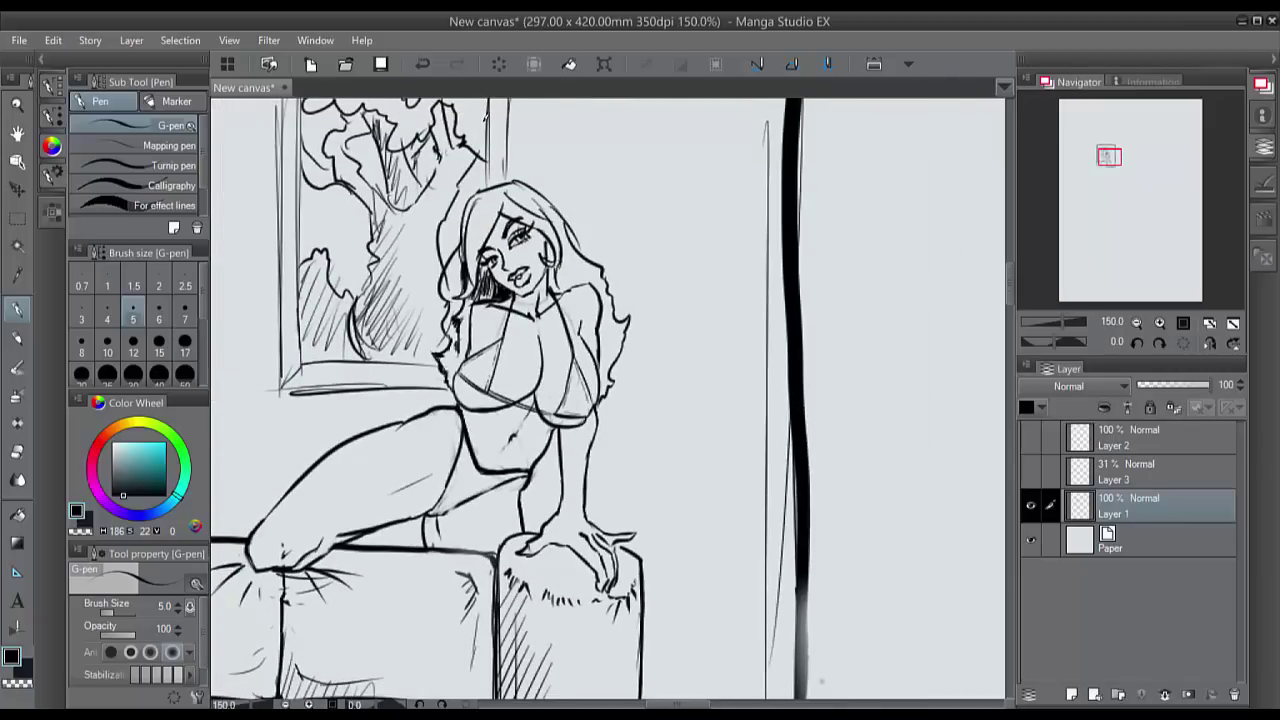
scroll(486, 117, up, 5)
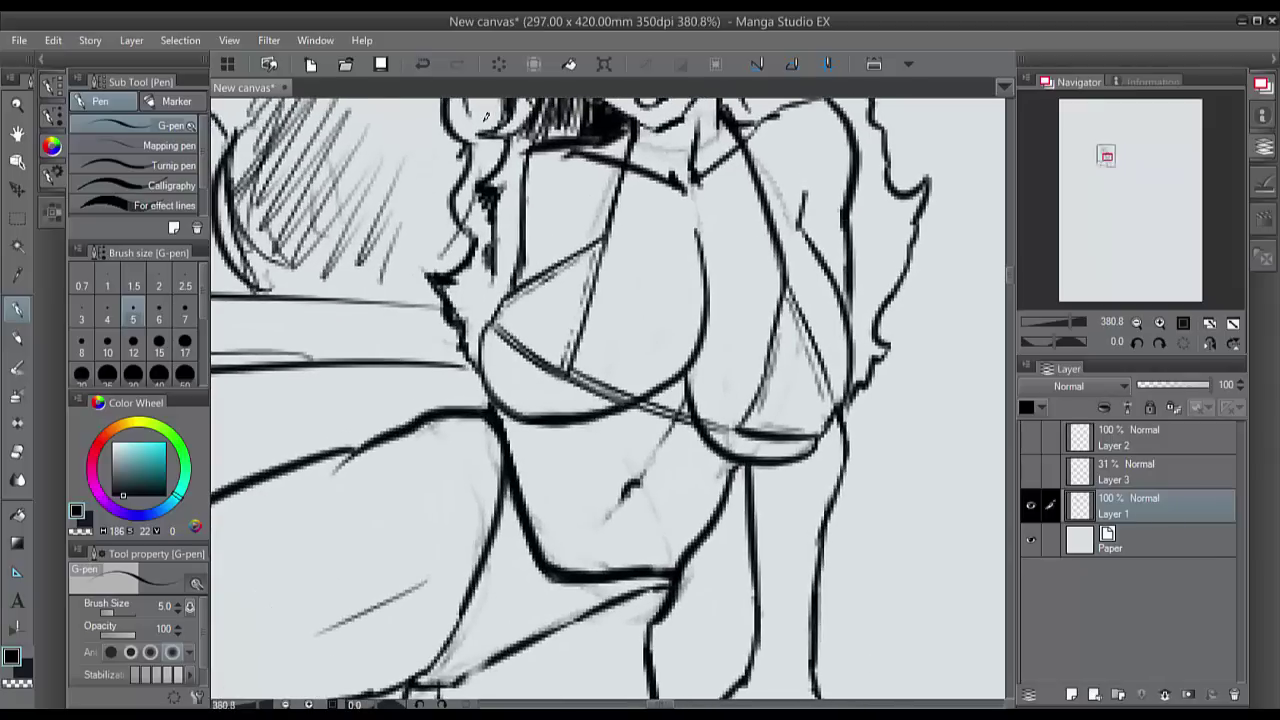
key(asciicircum)
key(minus)
scroll(486, 117, down, 6)
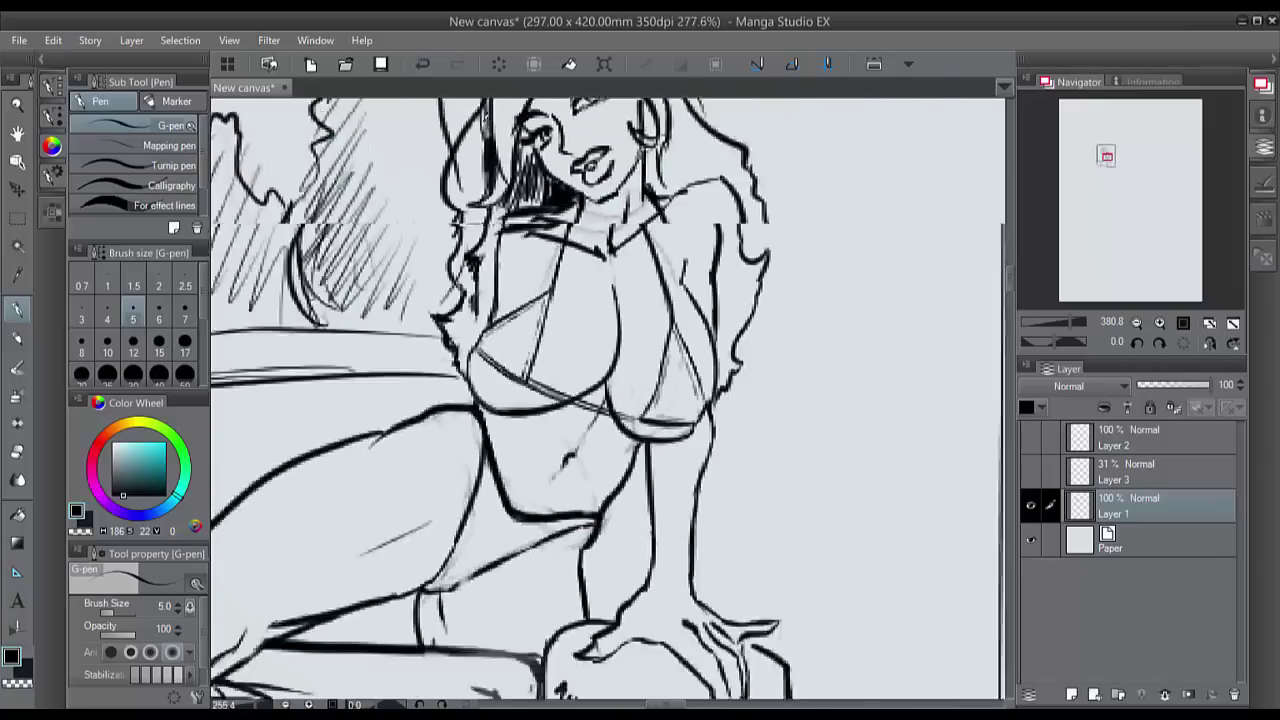
drag(486, 117, 578, 135)
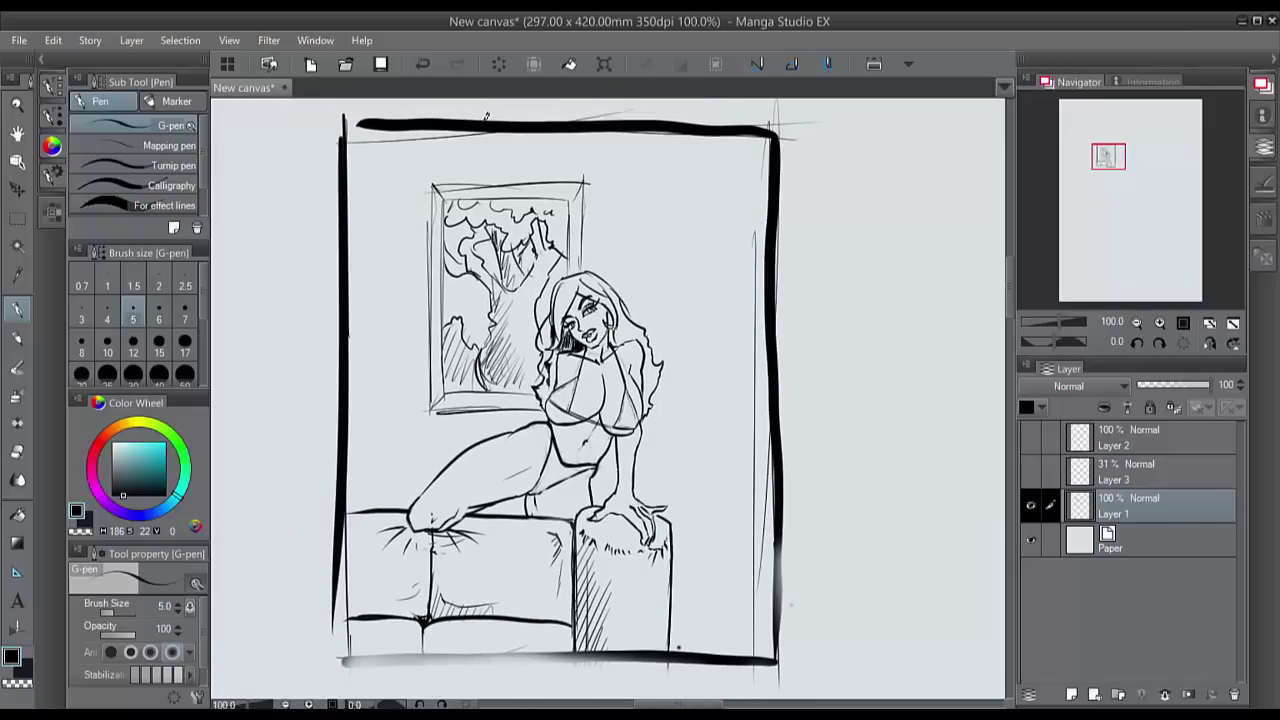
Step: Add a new layer above Paper and shade the cup nearest the wall picture and the armpit in neutral grey with the G-pen
scroll(486, 117, up, 4)
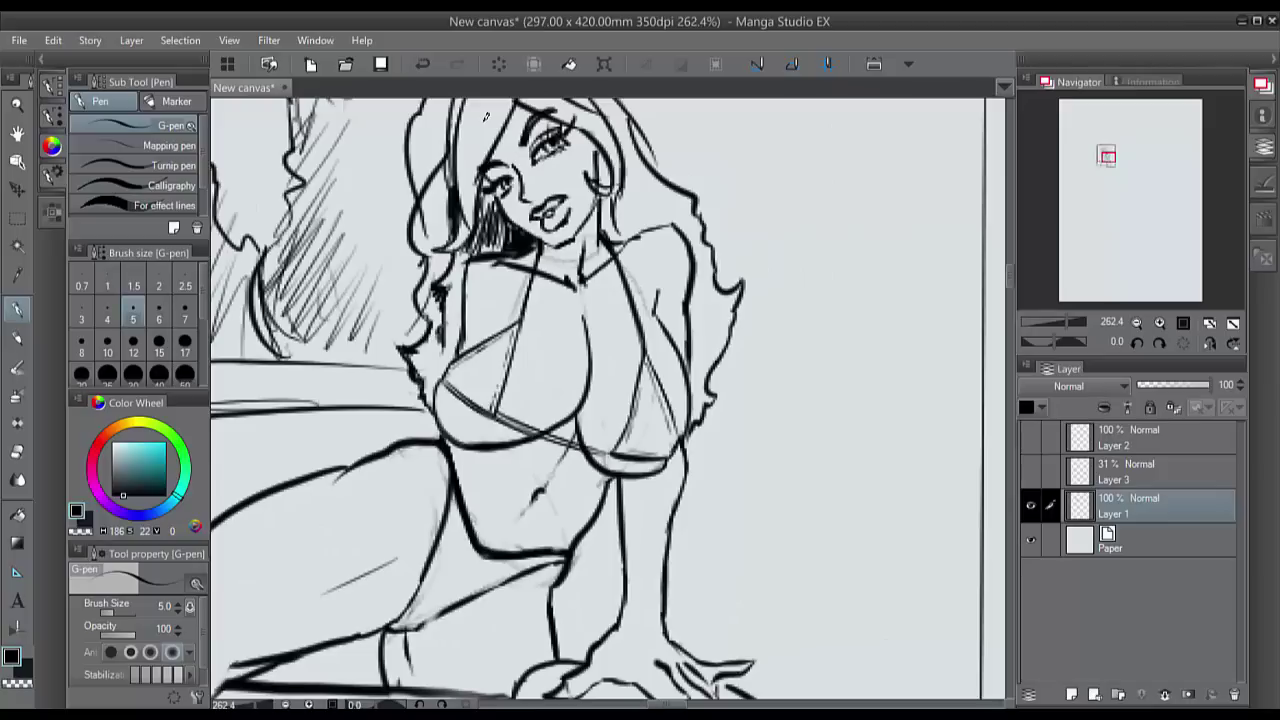
click(1107, 537)
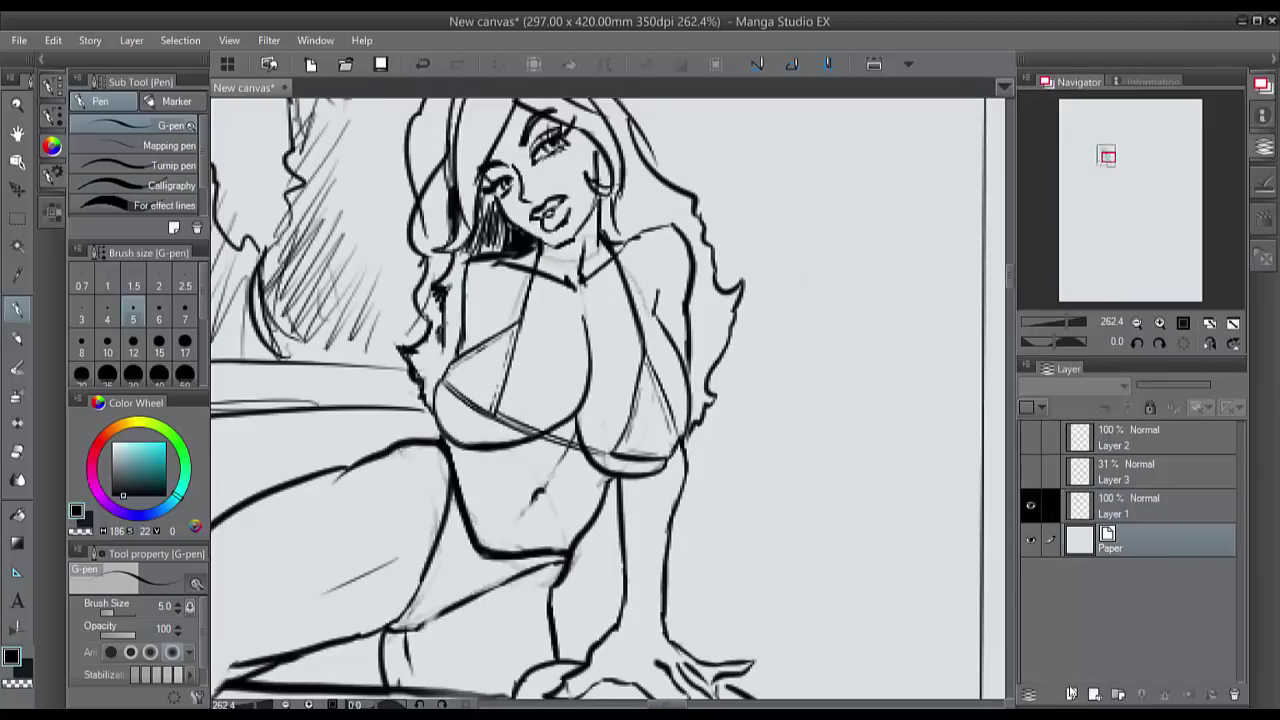
key(ctrl+shift+n)
drag(117, 479, 110, 472)
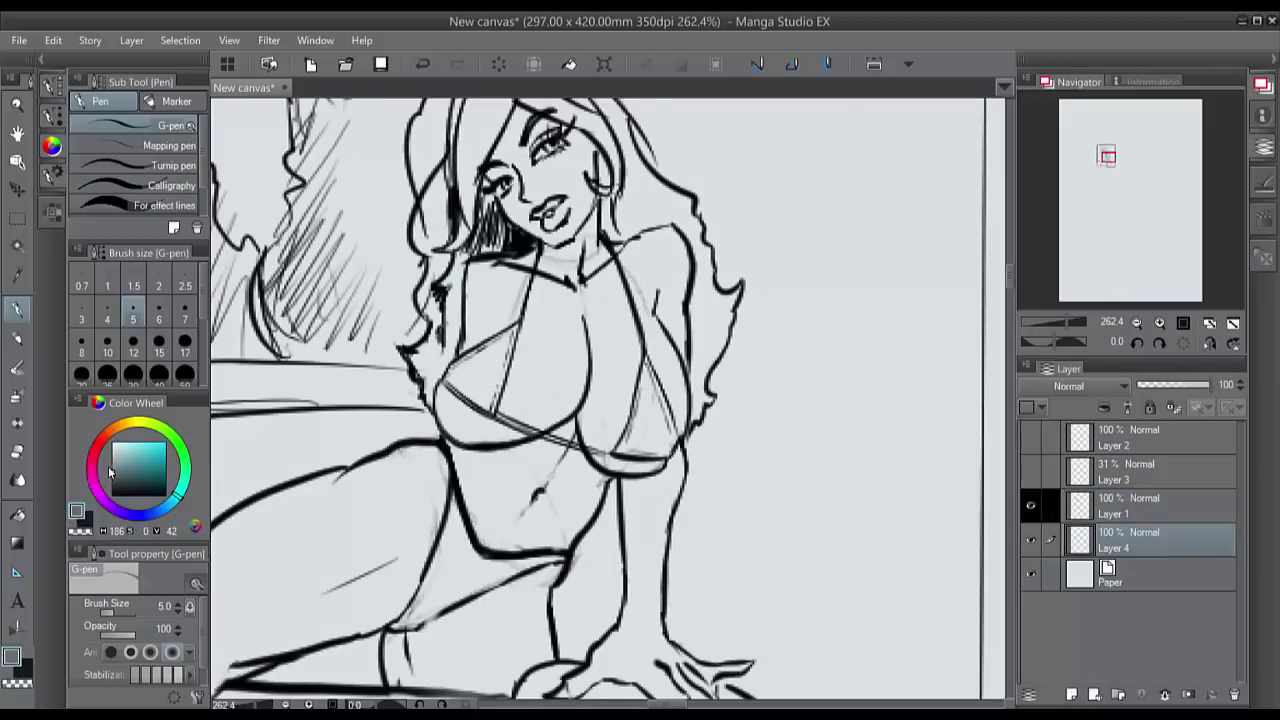
mouse_move(494, 310)
mouse_down()
mouse_move(472, 341)
mouse_move(469, 291)
mouse_move(460, 381)
mouse_move(454, 366)
mouse_move(471, 338)
mouse_move(462, 356)
mouse_move(481, 417)
mouse_move(543, 407)
mouse_move(582, 338)
mouse_move(573, 406)
mouse_move(560, 406)
mouse_move(577, 394)
mouse_move(566, 390)
mouse_move(578, 399)
mouse_move(460, 407)
mouse_move(442, 387)
mouse_move(448, 421)
mouse_move(453, 377)
mouse_move(473, 428)
mouse_up()
Step: Blend the grey across the cup nearest the wall picture with the Transparent watercolor brush at size 6
key(b)
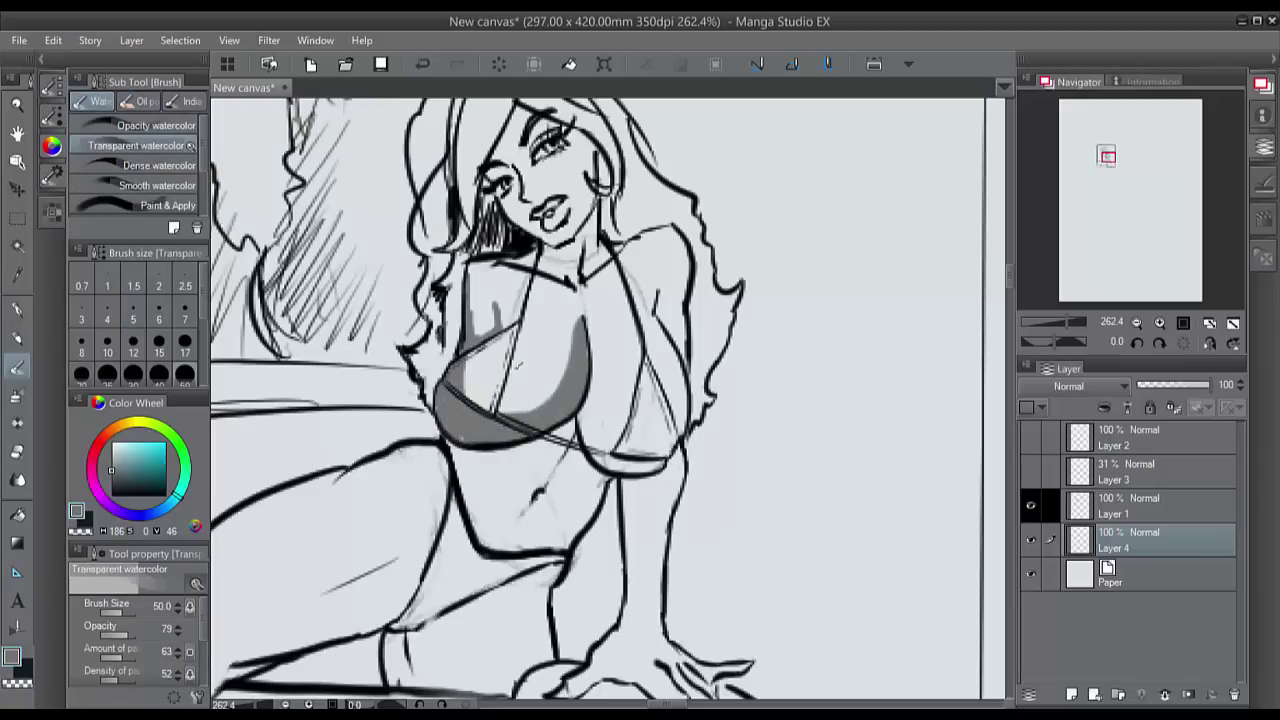
drag(466, 372, 468, 360)
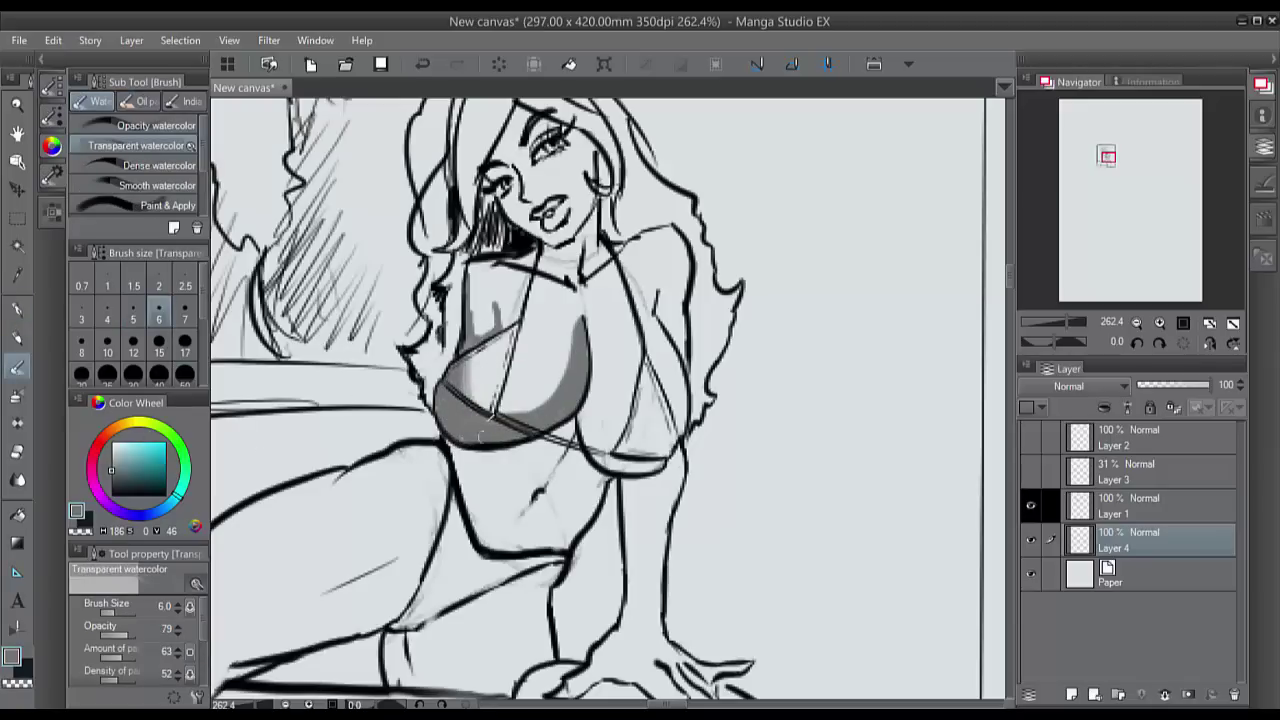
mouse_move(481, 433)
mouse_down()
mouse_move(512, 403)
mouse_move(556, 387)
mouse_move(573, 329)
mouse_move(503, 418)
mouse_move(475, 363)
mouse_move(480, 391)
mouse_move(488, 410)
mouse_move(510, 330)
mouse_up()
Step: Shade the cup farther from the wall picture, the cleavage side and the outer contour in soft grey
mouse_move(656, 372)
mouse_down()
mouse_move(640, 440)
mouse_move(652, 325)
mouse_up()
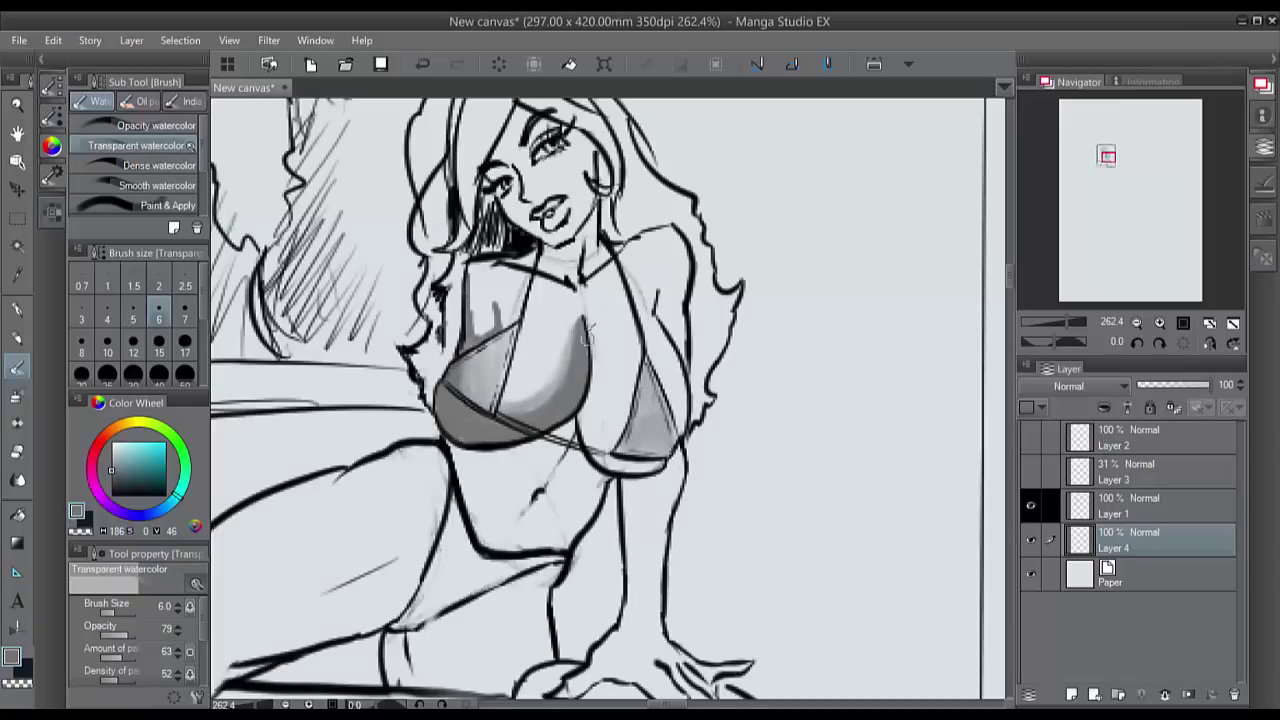
mouse_move(596, 360)
mouse_down()
mouse_move(600, 335)
mouse_move(600, 450)
mouse_move(588, 420)
mouse_move(600, 455)
mouse_move(600, 360)
mouse_move(630, 465)
mouse_move(665, 450)
mouse_move(610, 462)
mouse_move(604, 430)
mouse_move(620, 455)
mouse_move(615, 430)
mouse_move(640, 447)
mouse_up()
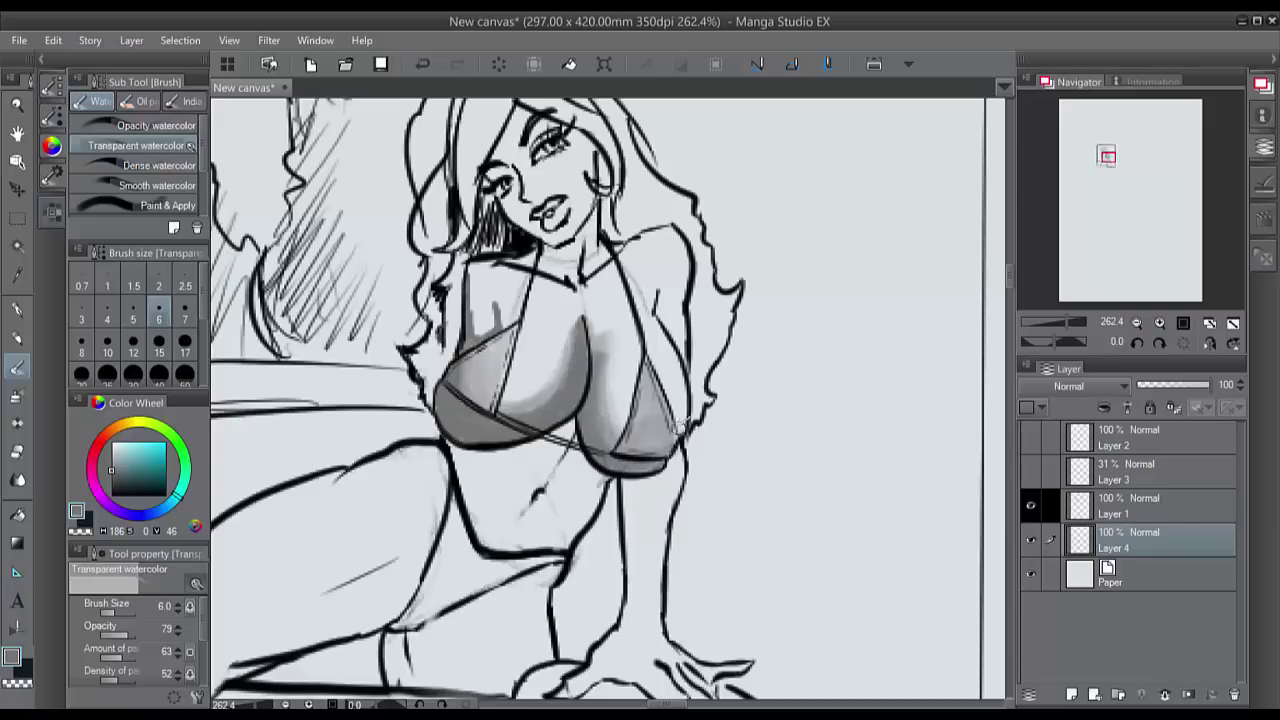
mouse_move(688, 400)
mouse_down()
mouse_move(666, 366)
mouse_move(676, 436)
mouse_up()
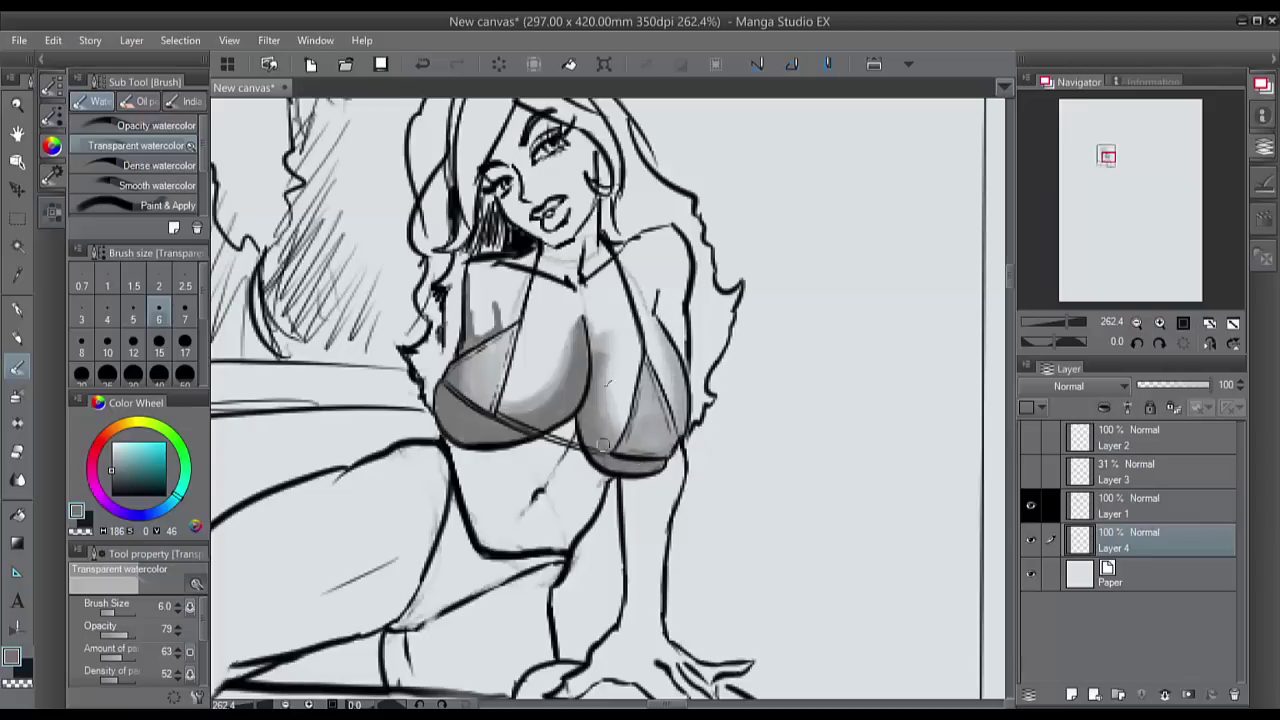
Step: Blend the chest shading and add grey shadows to the armpit, neck, face and far shoulder
drag(553, 381, 516, 393)
mouse_move(511, 301)
mouse_down()
mouse_move(505, 322)
mouse_move(486, 320)
mouse_move(472, 285)
mouse_move(466, 307)
mouse_up()
mouse_move(536, 255)
mouse_down()
mouse_move(550, 268)
mouse_move(575, 262)
mouse_move(497, 186)
mouse_move(512, 177)
mouse_move(550, 234)
mouse_move(554, 212)
mouse_move(564, 248)
mouse_up()
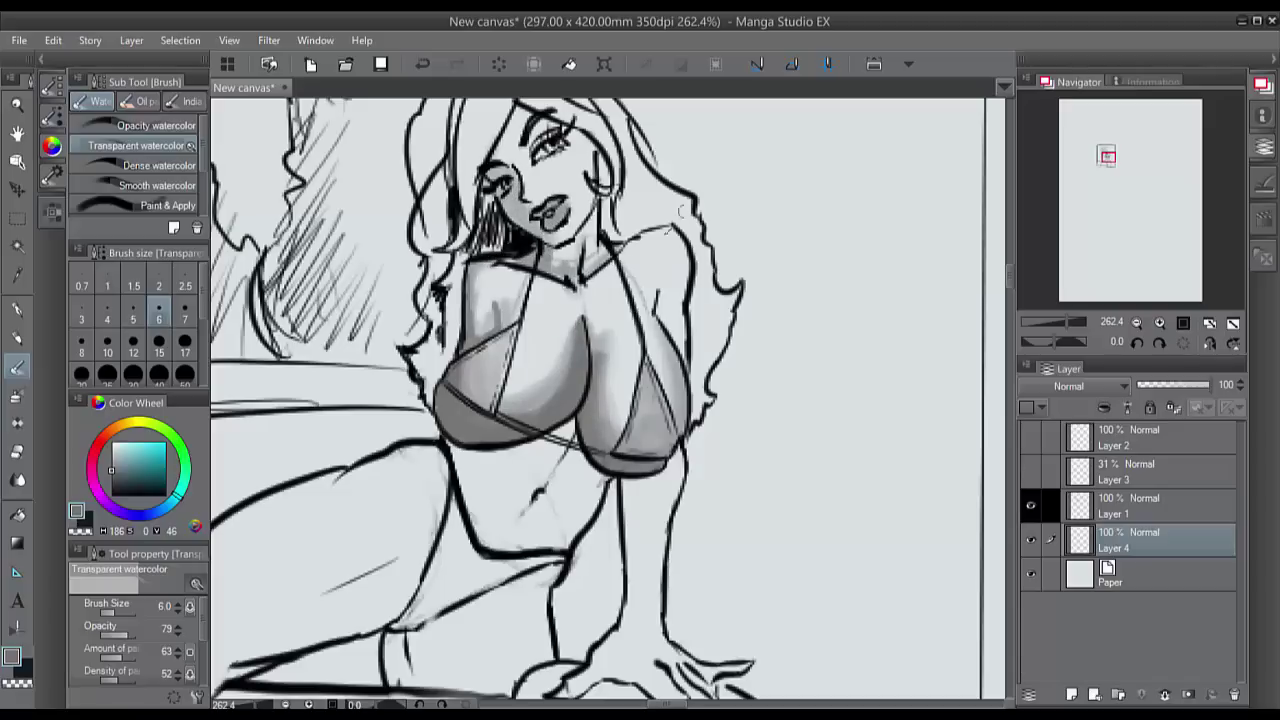
mouse_move(662, 292)
mouse_down()
mouse_move(650, 270)
mouse_move(663, 323)
mouse_up()
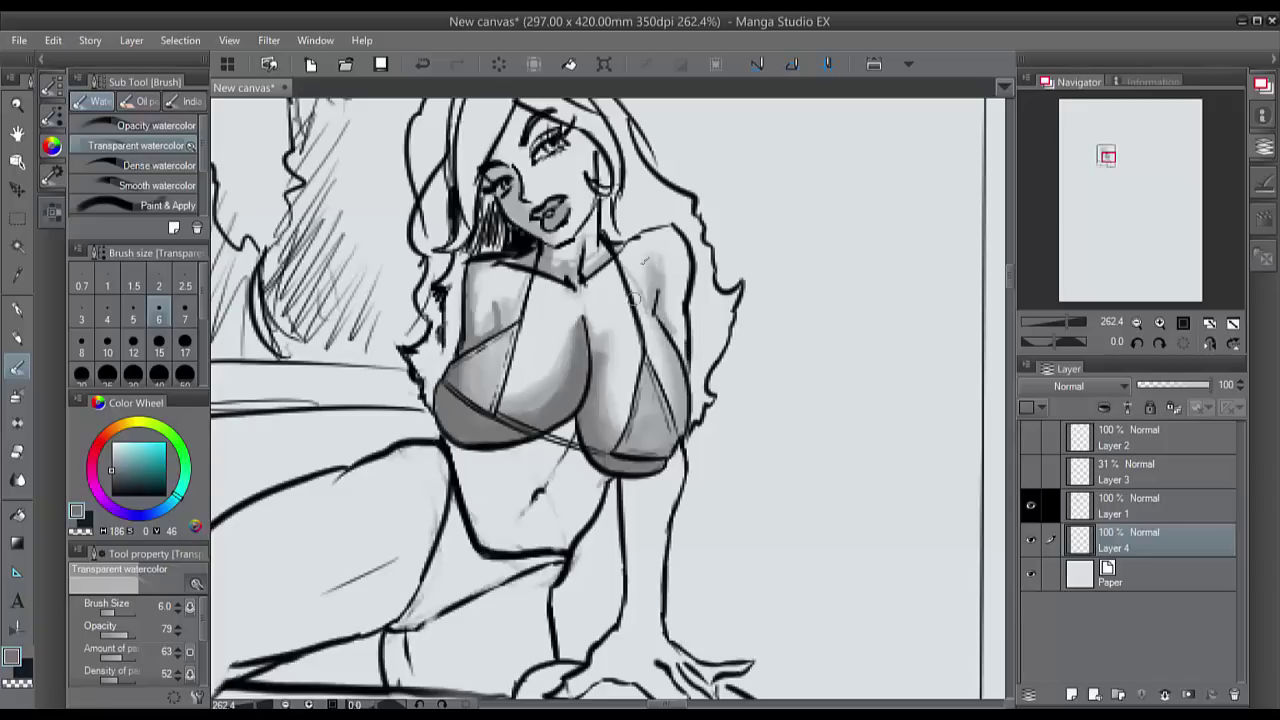
Step: Paint grey shadows on the torso beneath the bust and down the supporting arm
drag(568, 424, 590, 480)
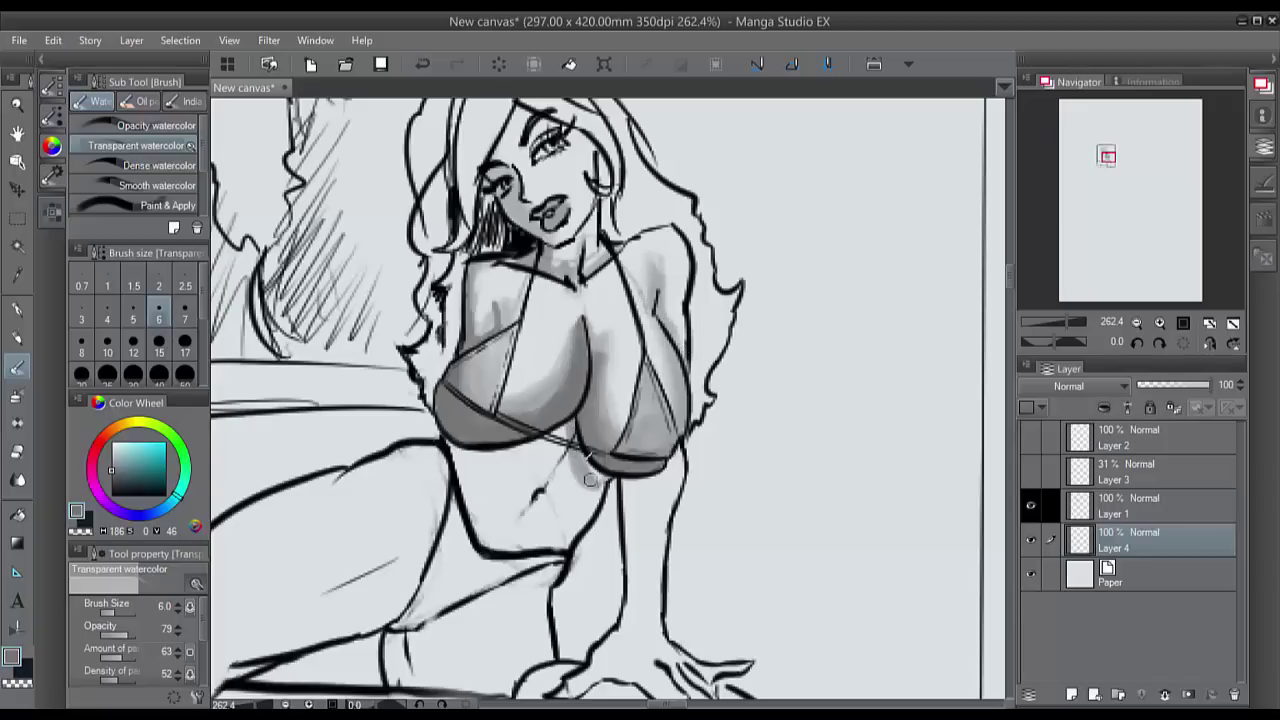
mouse_move(576, 437)
mouse_down()
mouse_move(592, 472)
mouse_move(564, 422)
mouse_move(494, 447)
mouse_up()
mouse_move(628, 516)
mouse_down()
mouse_move(655, 475)
mouse_move(630, 545)
mouse_move(633, 526)
mouse_move(628, 620)
mouse_move(632, 500)
mouse_move(668, 458)
mouse_move(660, 642)
mouse_move(664, 620)
mouse_up()
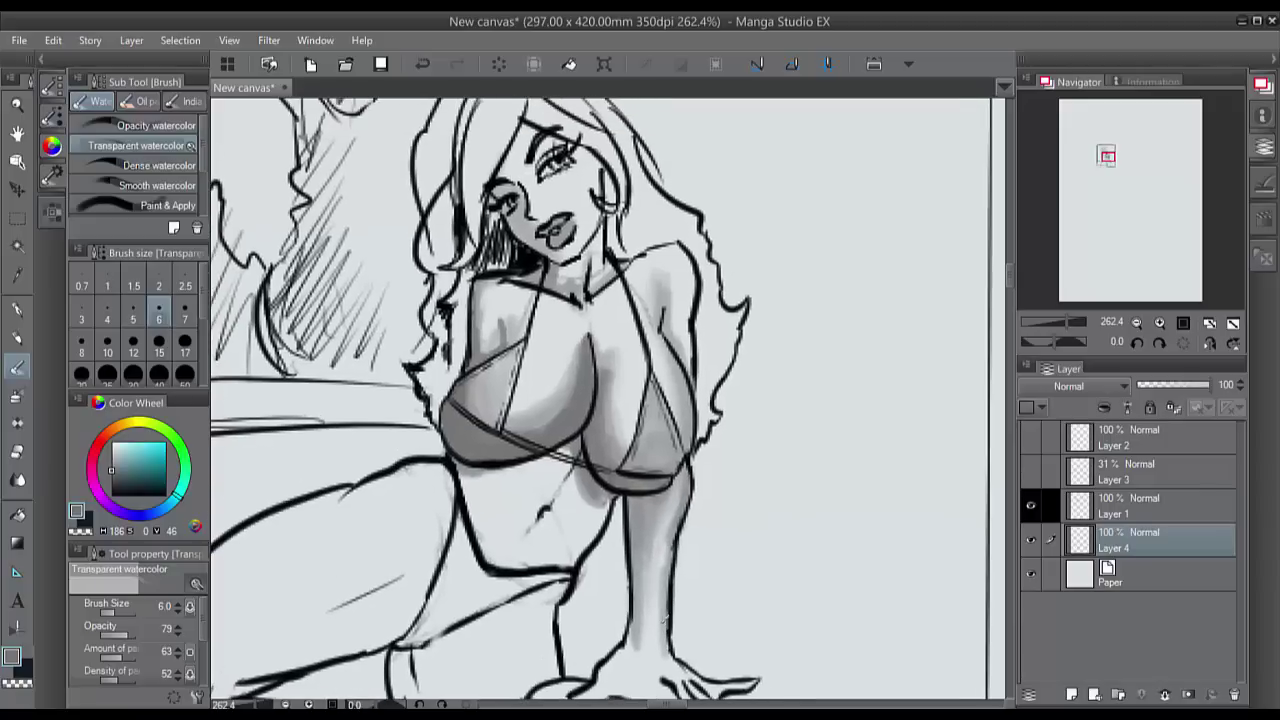
Step: Enlarge the Transparent watercolor brush to size 15 and soften the shading over the chest near the wall picture
mouse_move(559, 406)
mouse_down()
mouse_move(585, 371)
mouse_move(552, 428)
mouse_move(584, 338)
mouse_move(556, 409)
mouse_move(508, 418)
mouse_move(560, 372)
mouse_up()
click(159, 343)
drag(522, 412, 509, 378)
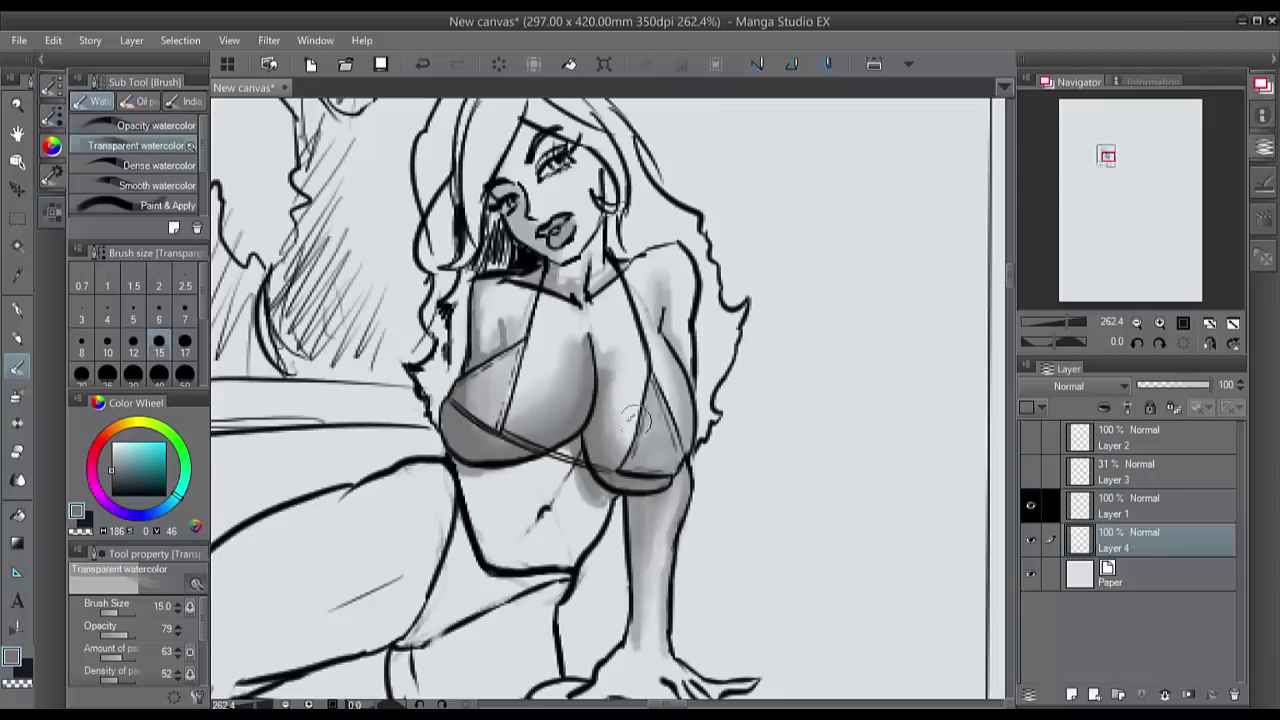
Step: Soften the chest shading farther from the wall picture, lighten the nearer side with a sampled pale tone, and add grey above the cleavage
mouse_move(611, 360)
mouse_down()
mouse_move(608, 428)
mouse_move(645, 455)
mouse_up()
scroll(650, 453, down, 2)
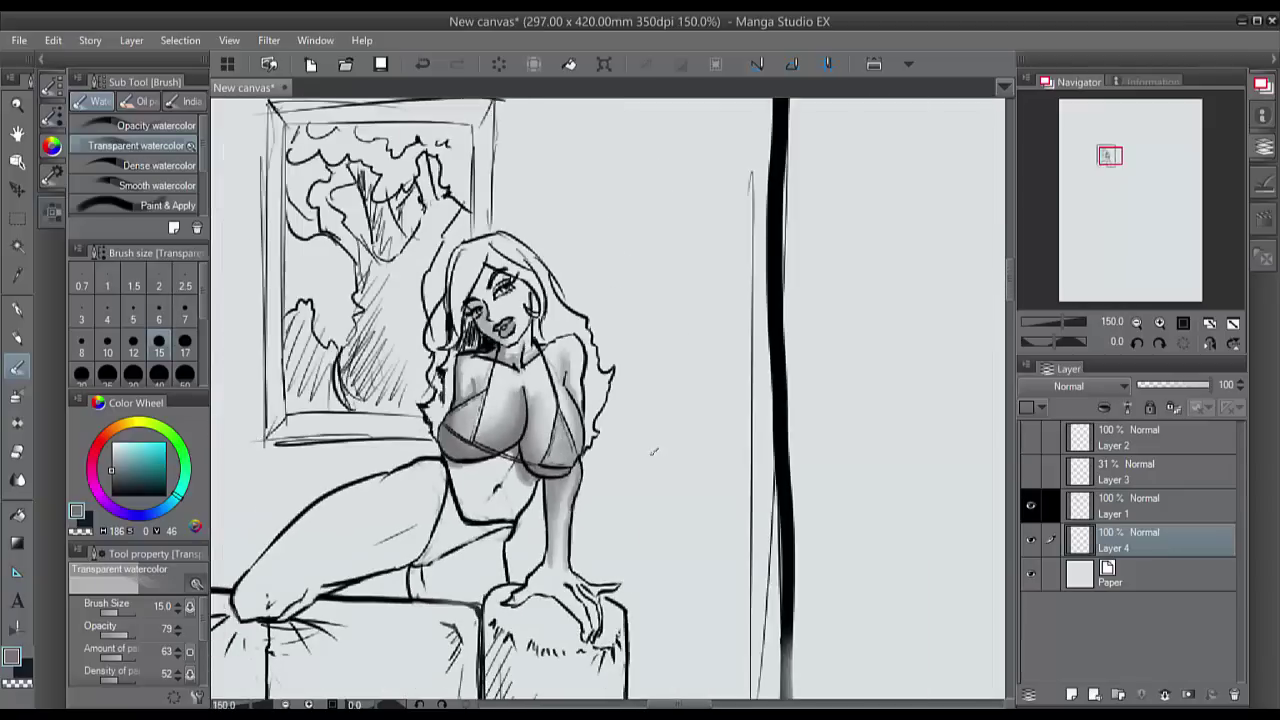
alt+click(609, 324)
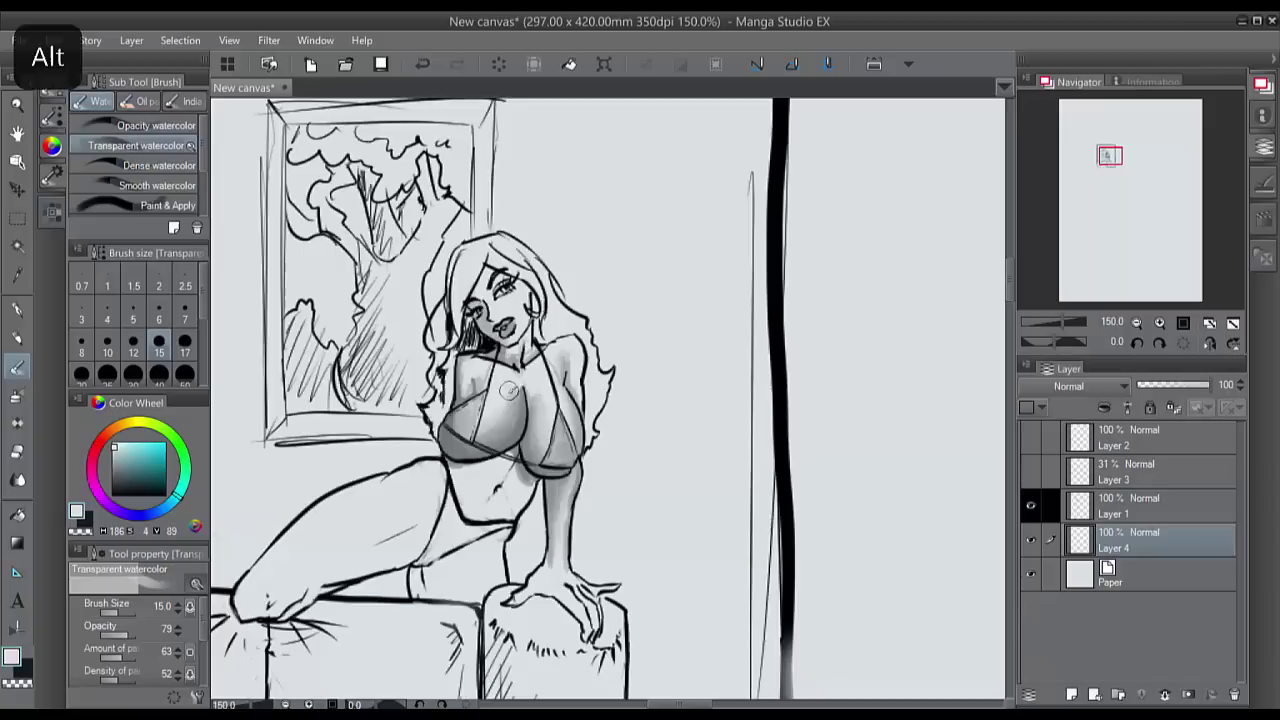
mouse_move(509, 391)
mouse_down()
mouse_move(508, 412)
mouse_move(514, 402)
mouse_move(561, 449)
mouse_move(486, 416)
mouse_move(536, 374)
mouse_move(506, 352)
mouse_up()
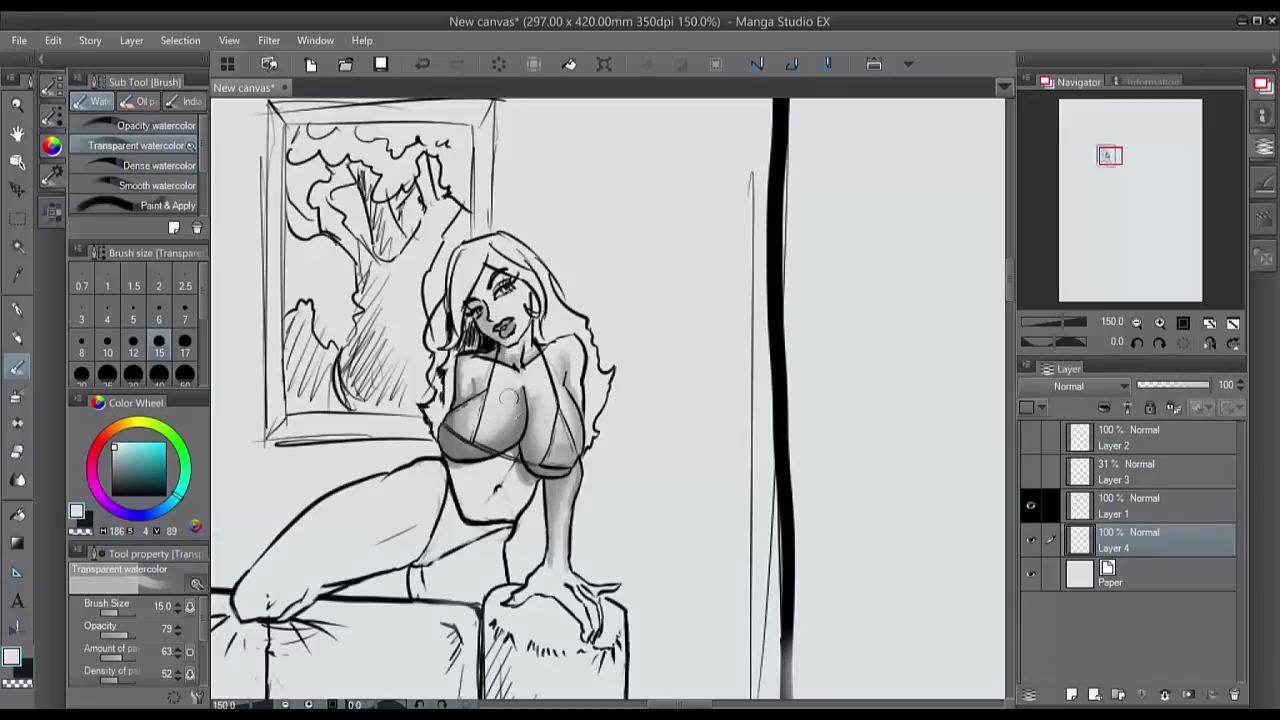
alt+click(495, 385)
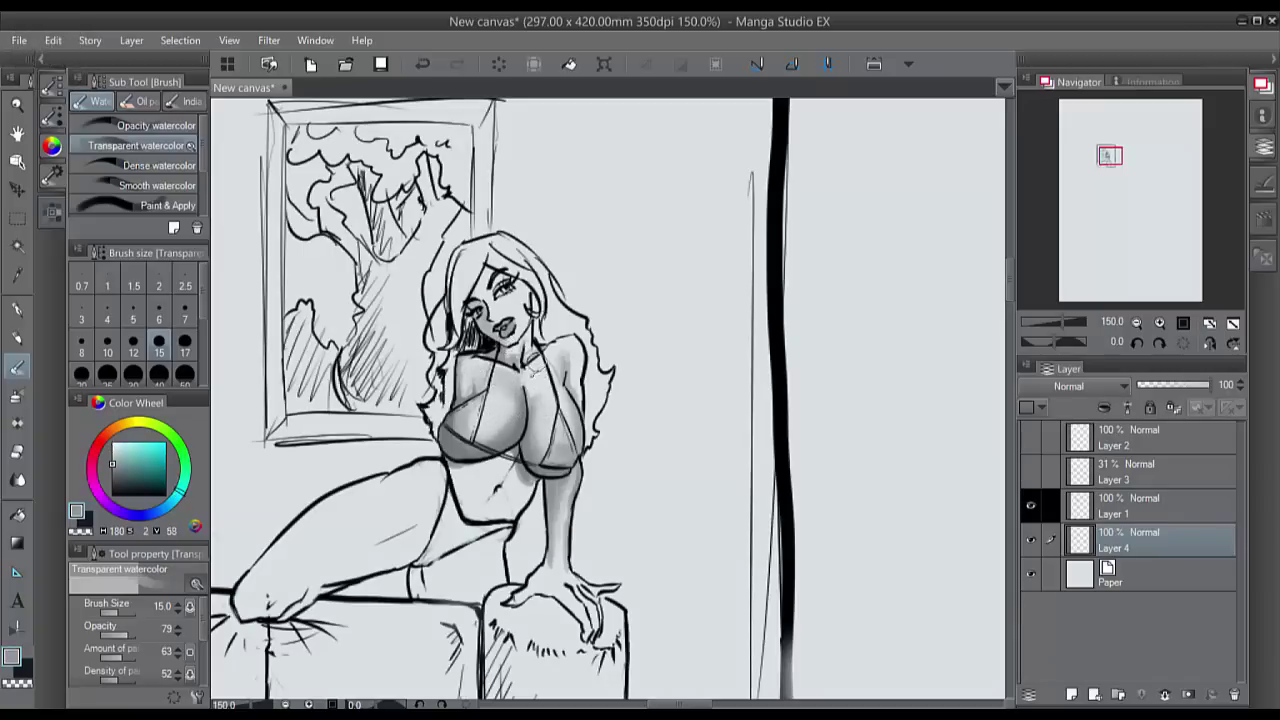
drag(535, 369, 546, 382)
Step: Reduce the brush to size 6 and darken the outer edge of the bikini cup farther from the wall picture with sampled grey
scroll(694, 410, up, 3)
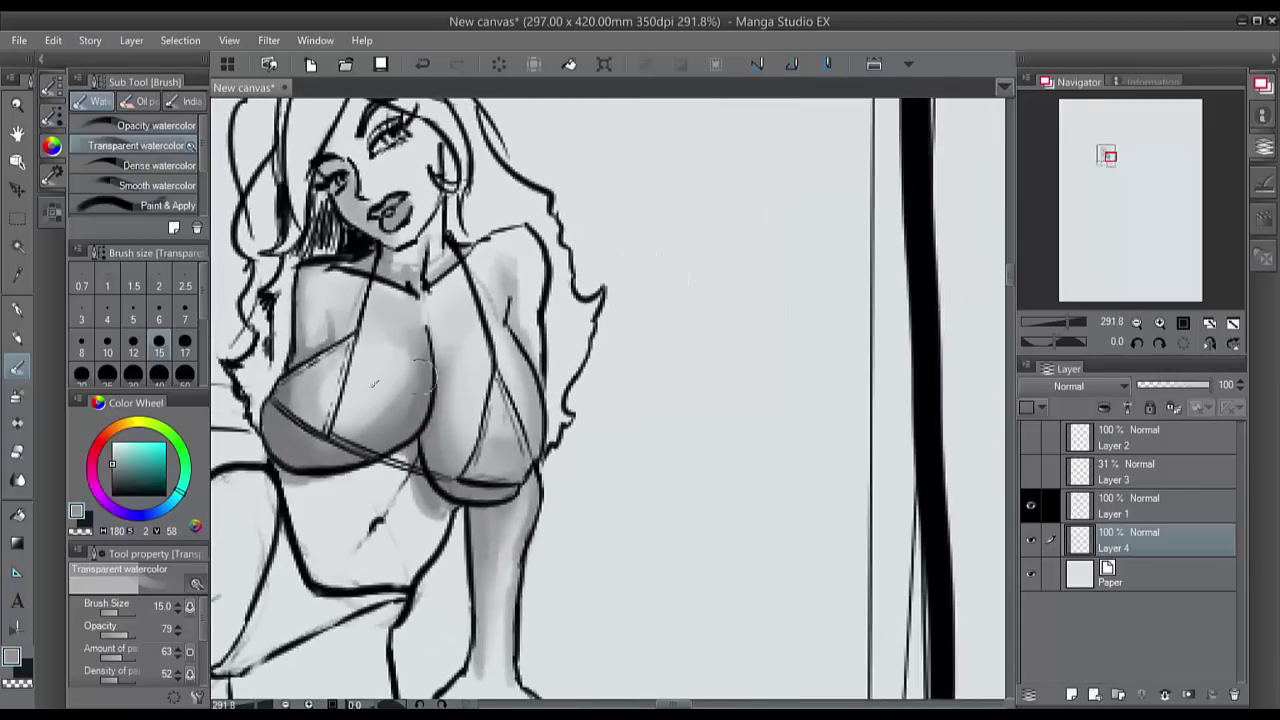
click(158, 319)
alt+click(453, 453)
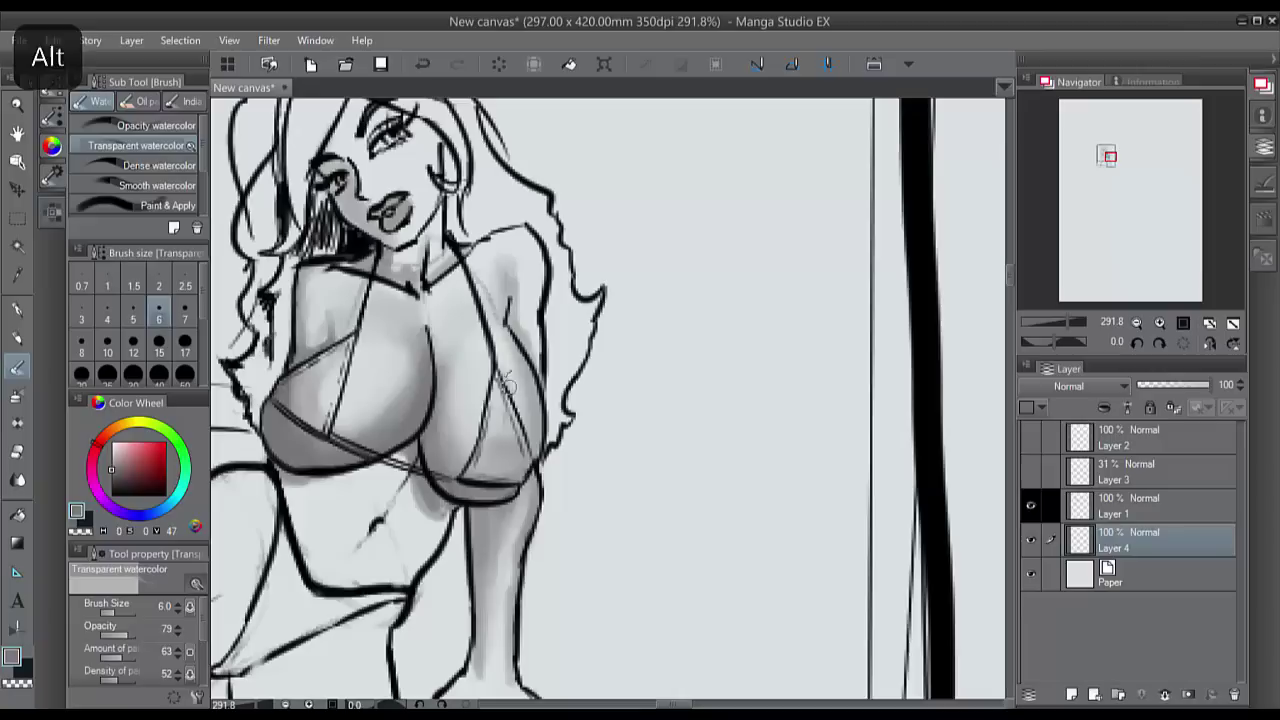
drag(502, 374, 531, 455)
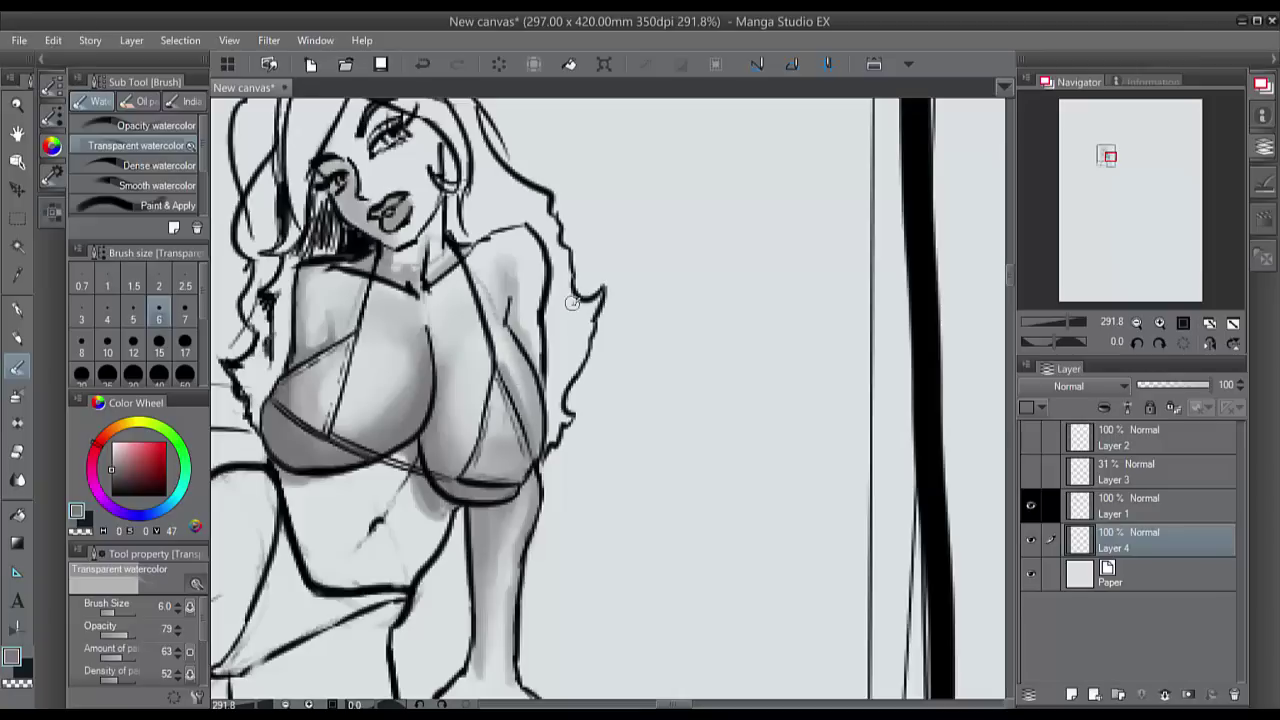
Step: Paint a near-white highlight with a size 4 brush on the skin outside the cup farther from the wall picture
click(107, 317)
alt+click(604, 397)
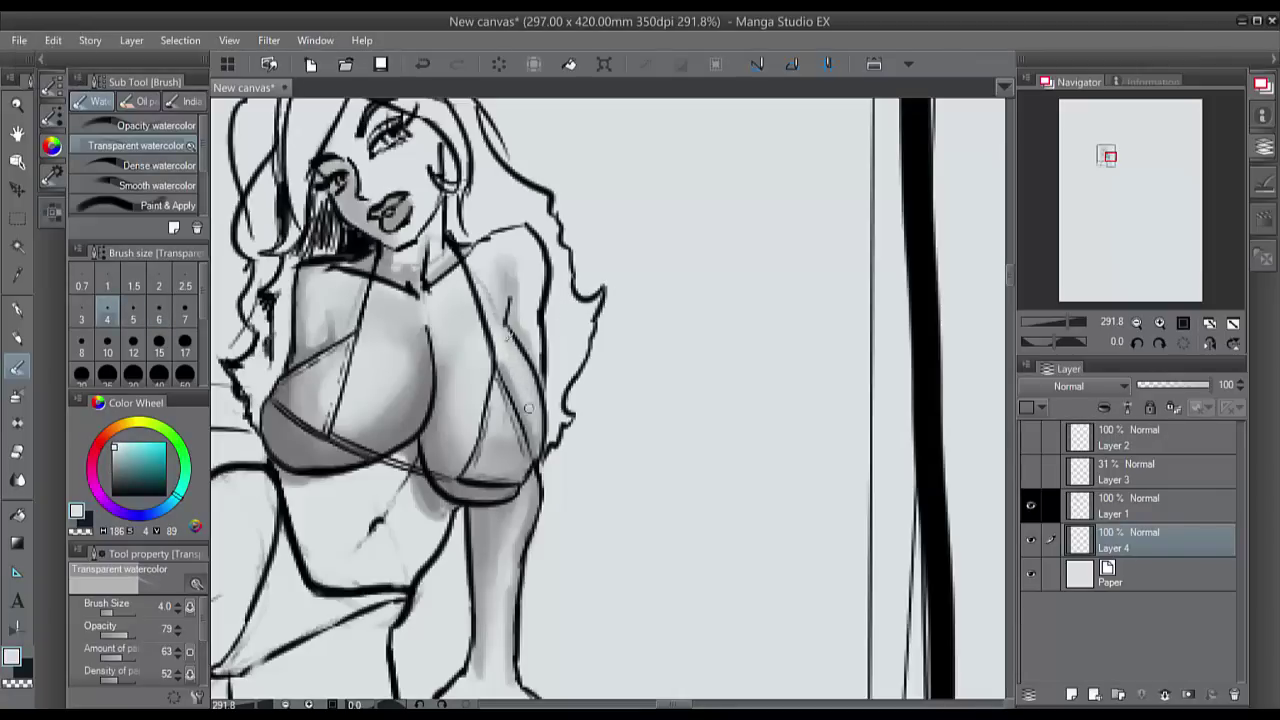
key(alt)
alt+click(530, 412)
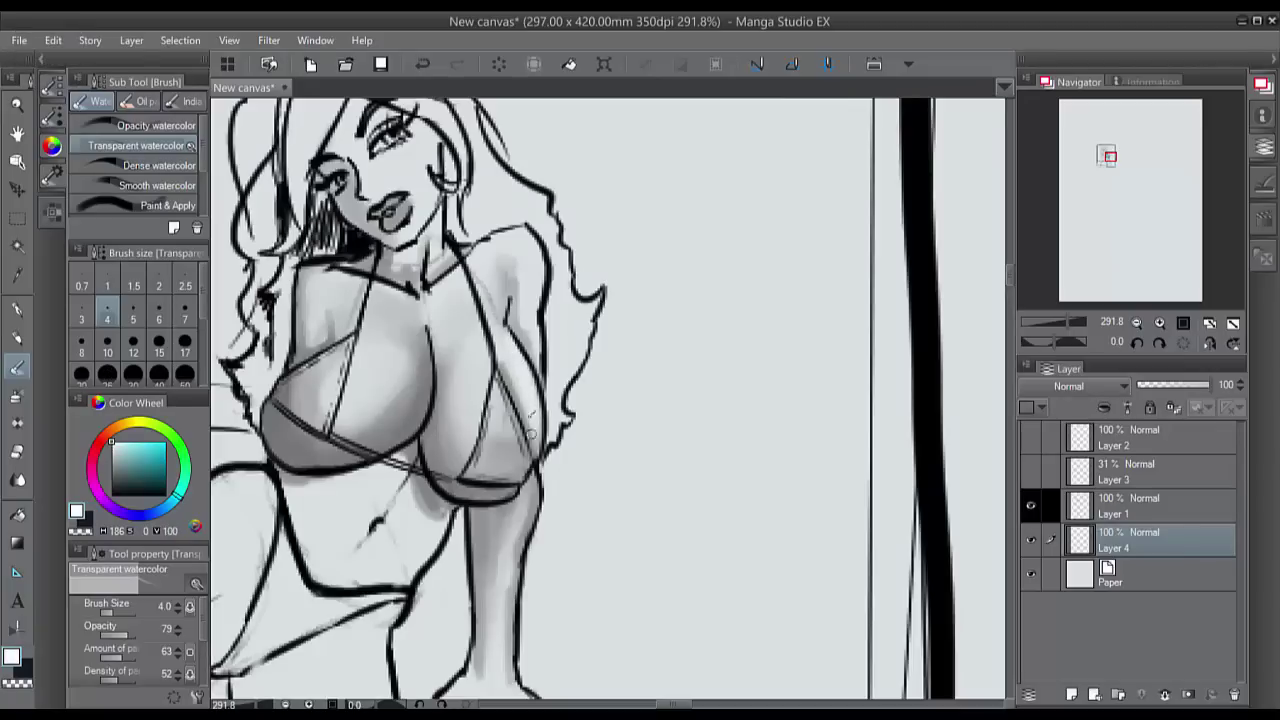
mouse_move(510, 330)
mouse_down()
mouse_move(500, 285)
mouse_move(506, 331)
mouse_up()
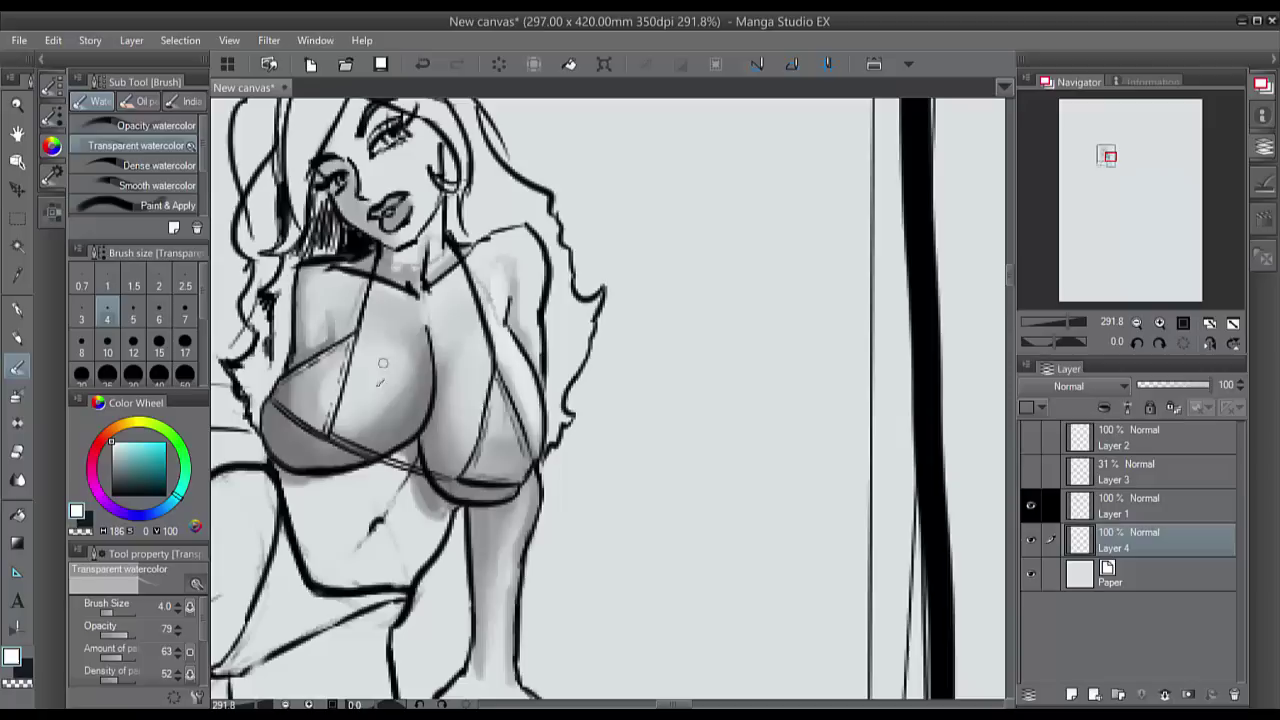
Step: Enlarge the brush to size 15, brush white highlights over both sides of the chest, and sample a pale tone for blending
key(bracketright)
key(bracketright)
key(bracketright)
key(bracketright)
key(bracketright)
key(bracketright)
key(bracketright)
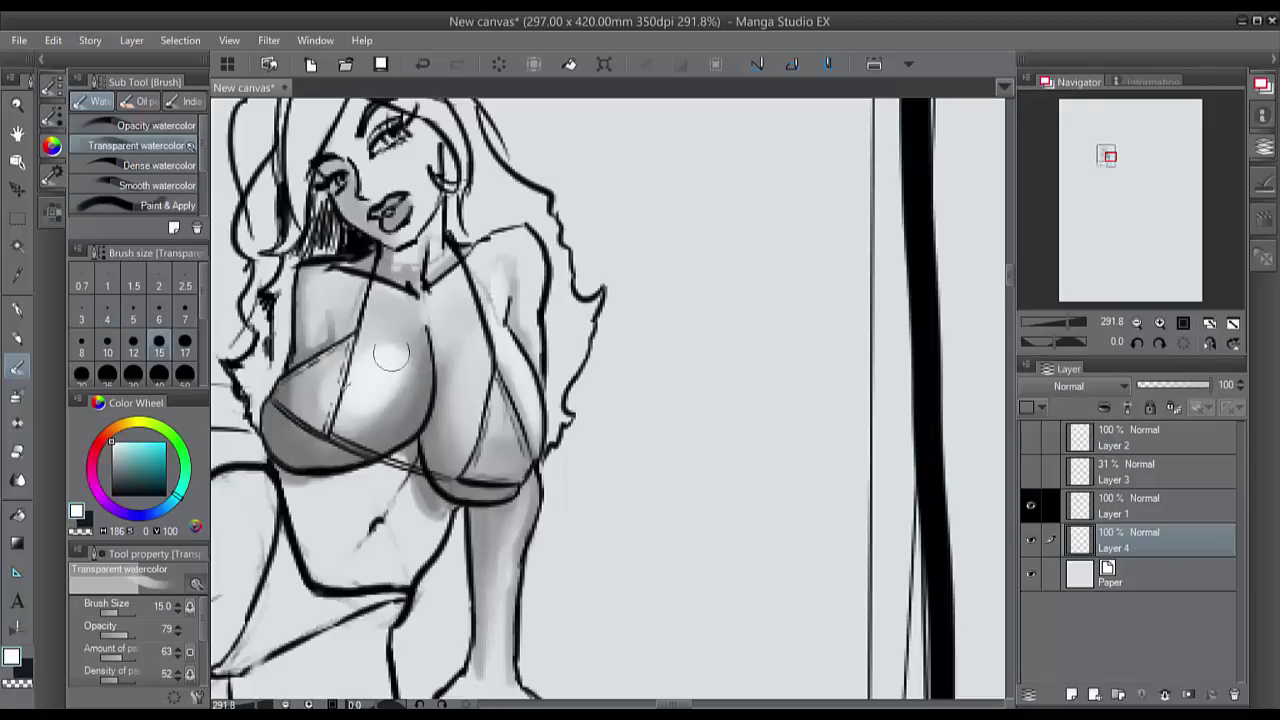
mouse_move(391, 353)
mouse_down()
mouse_move(366, 373)
mouse_move(380, 450)
mouse_up()
mouse_move(510, 361)
mouse_down()
mouse_move(480, 372)
mouse_move(502, 371)
mouse_move(455, 325)
mouse_move(505, 330)
mouse_move(515, 375)
mouse_up()
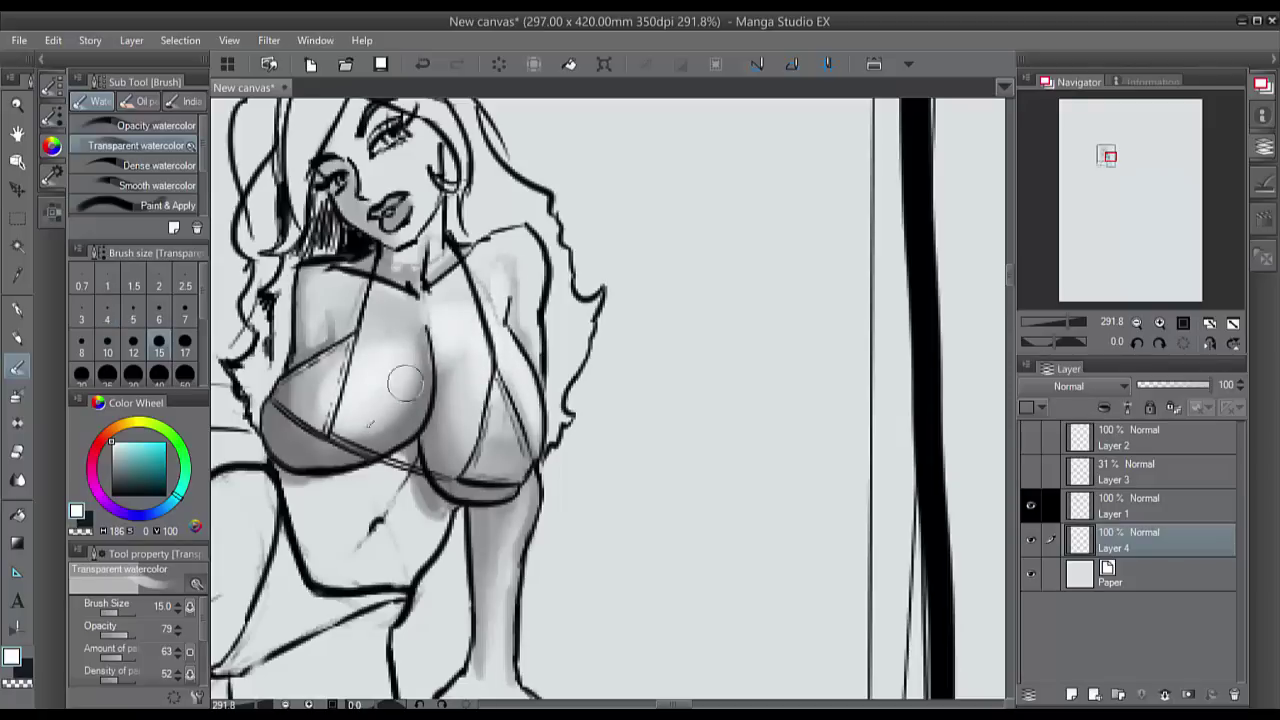
alt+click(414, 357)
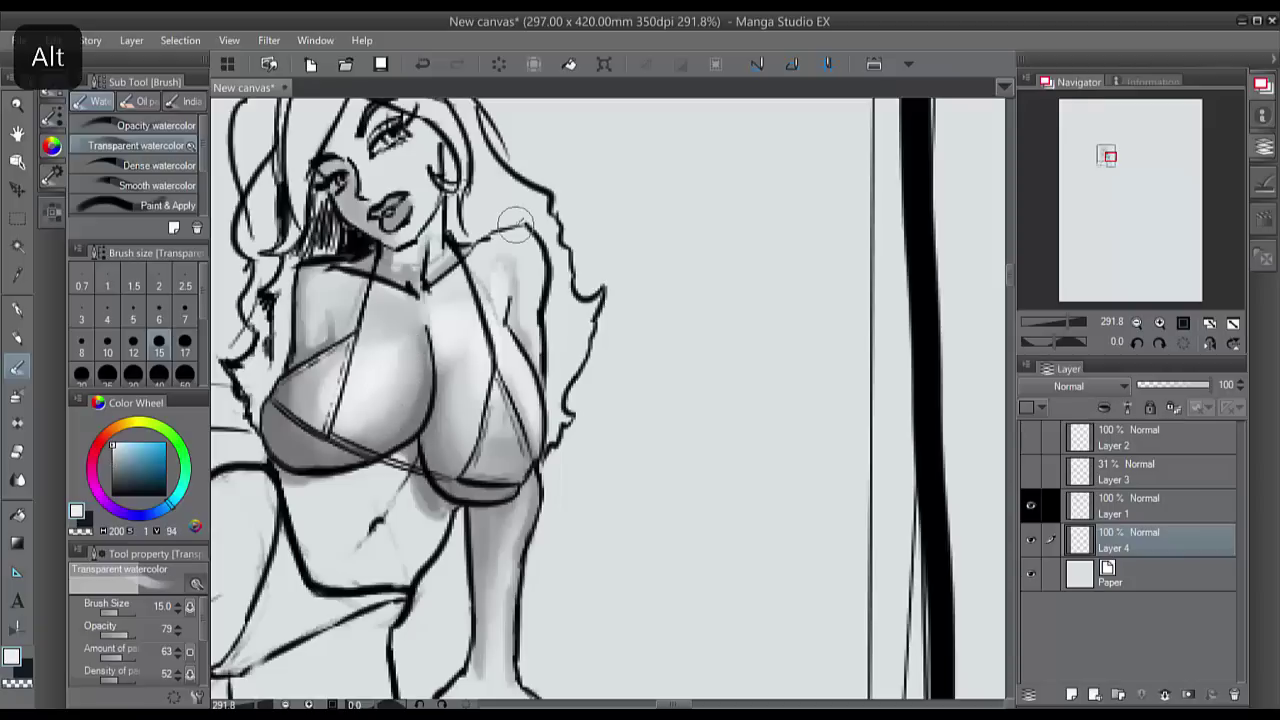
Step: Define the inner edge of the farther cup in grey with a size 4 brush and lighten the skin beside it
click(108, 313)
alt+click(286, 441)
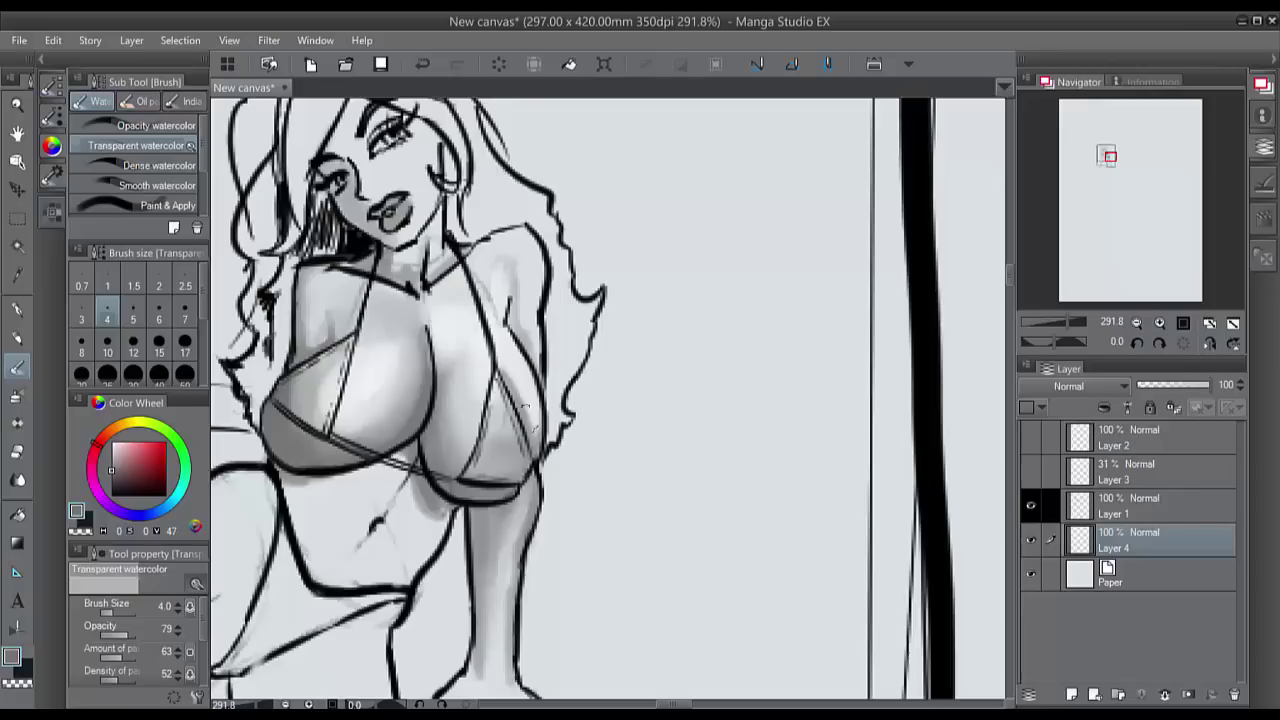
drag(491, 375, 461, 482)
alt+click(461, 440)
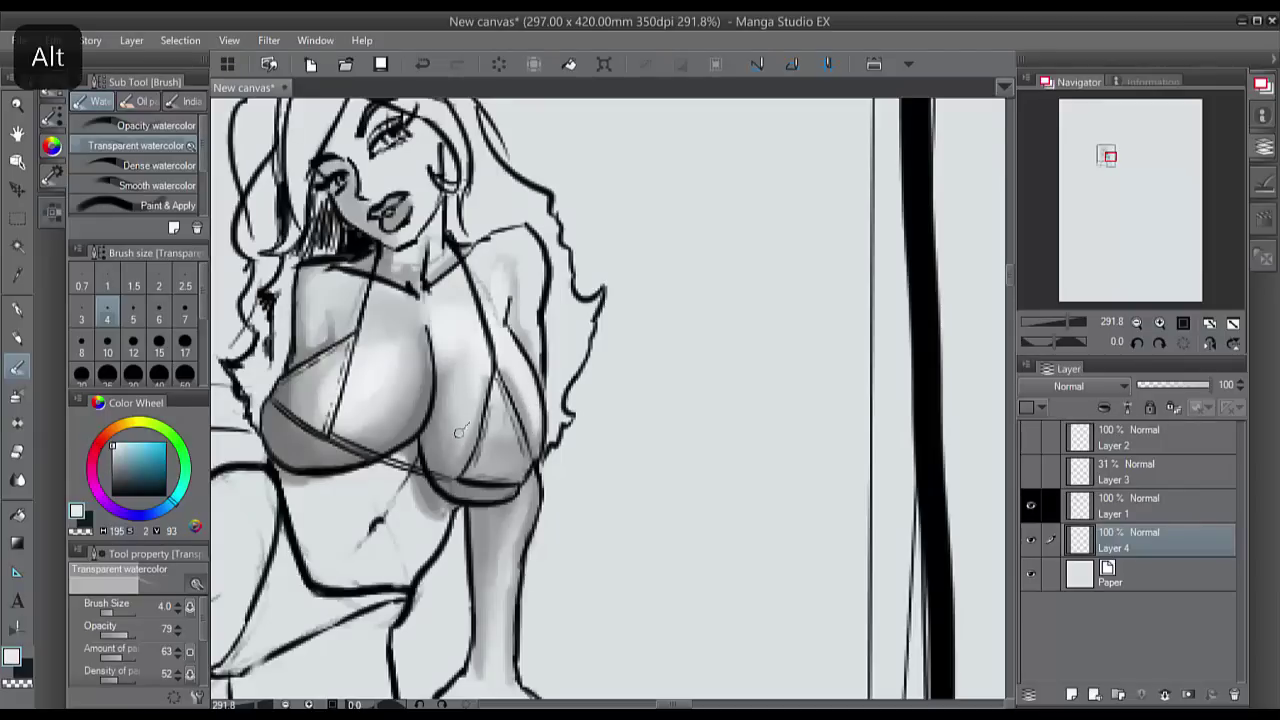
drag(475, 398, 468, 423)
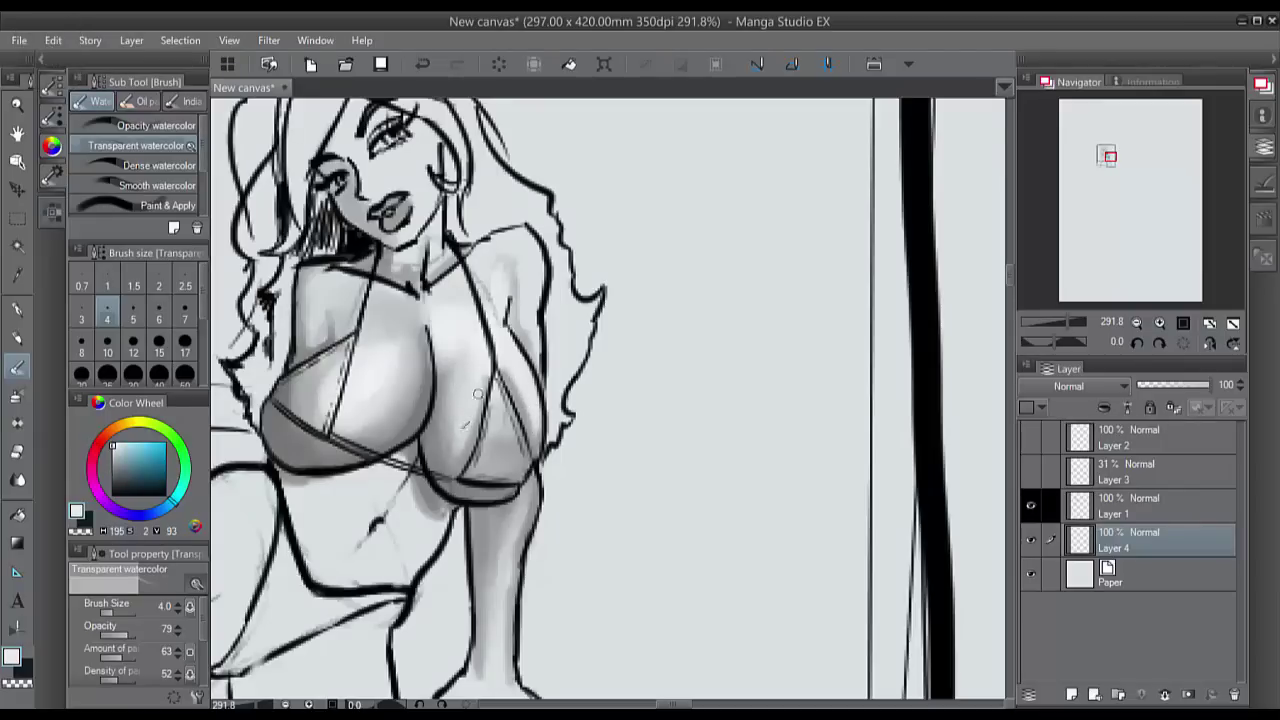
alt+click(465, 472)
scroll(478, 477, down, 2)
drag(482, 476, 642, 426)
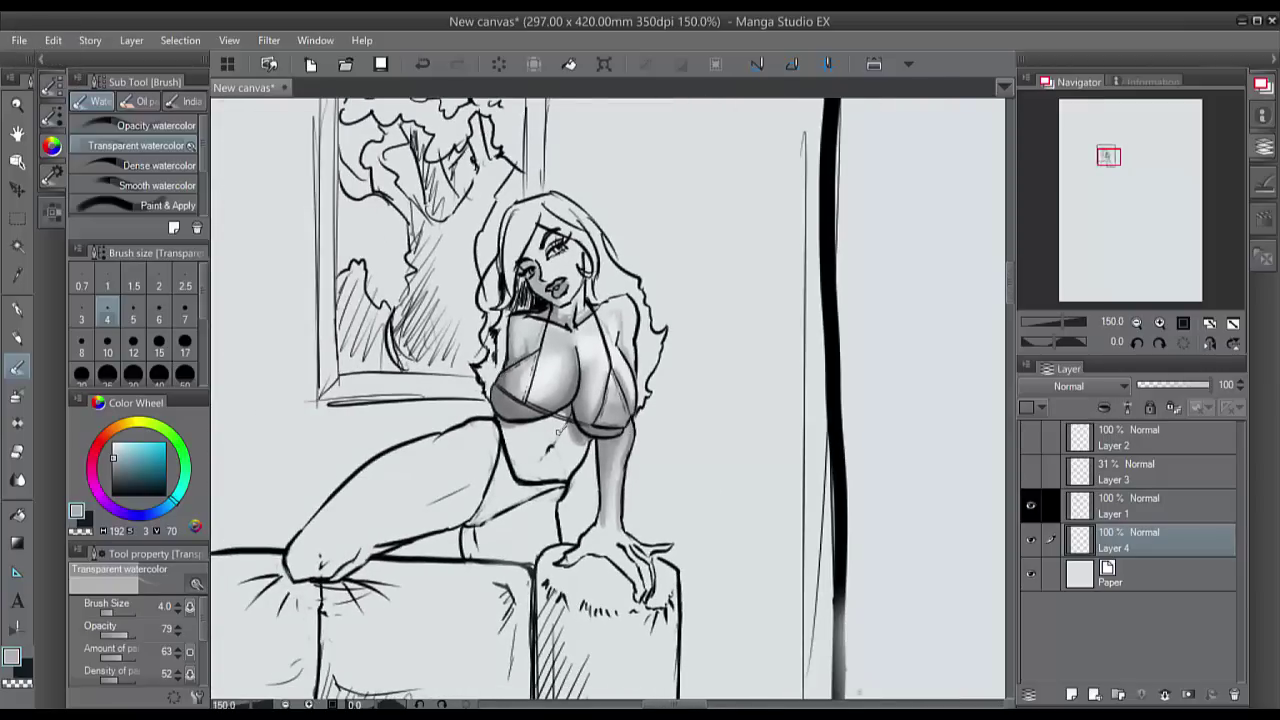
Step: Deepen the shadows under the cup nearer the wall picture and along the cleavage in near-black with a size 7 brush
scroll(617, 400, up, 3)
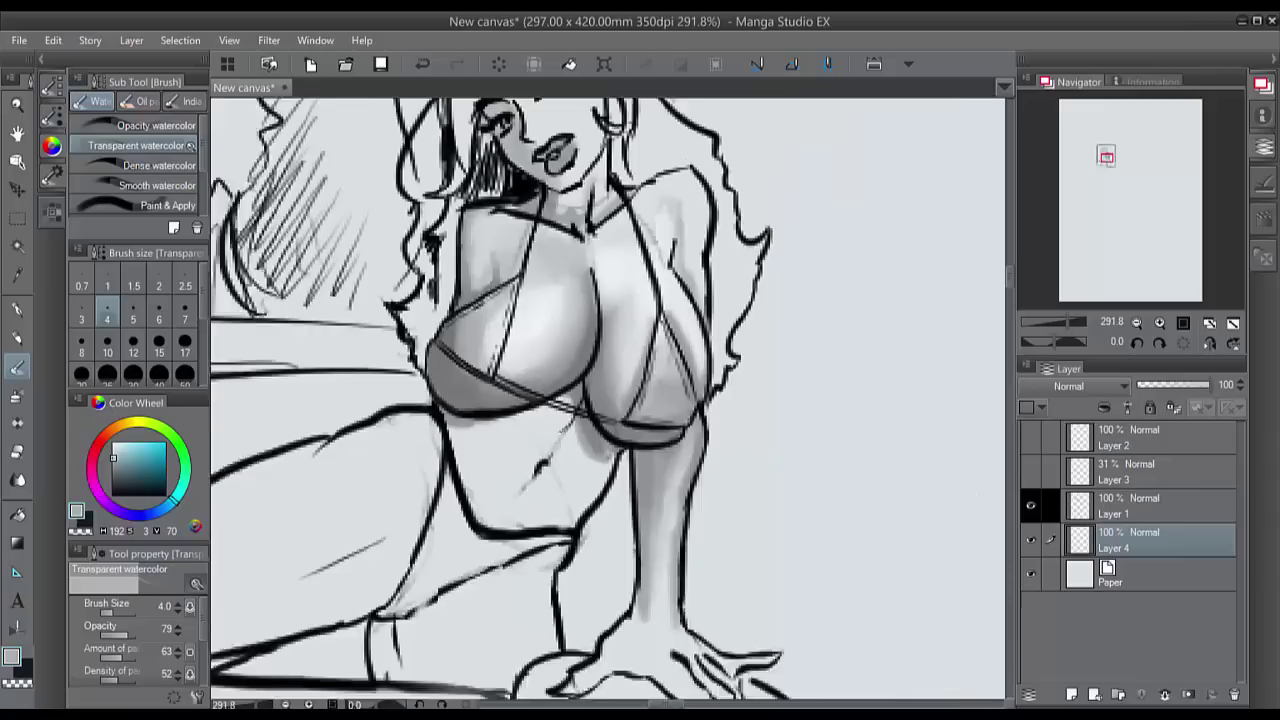
click(111, 495)
drag(368, 376, 402, 416)
key(bracketright)
key(bracketright)
key(bracketright)
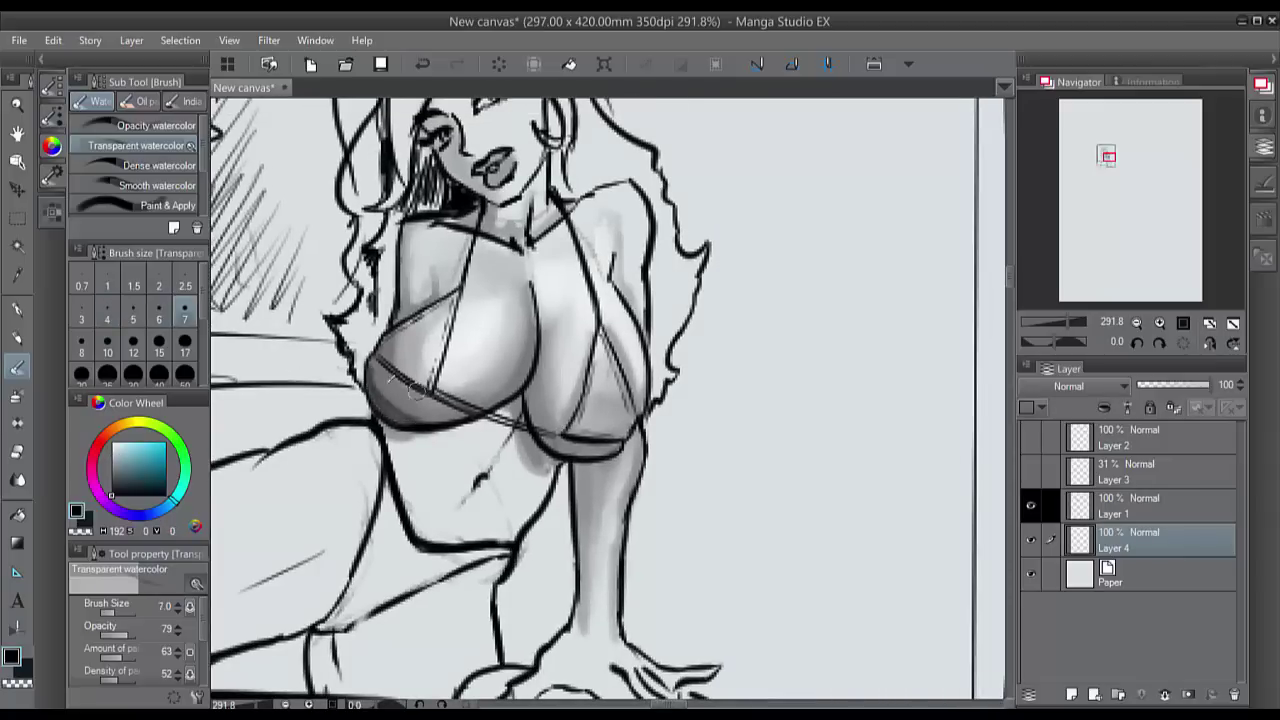
mouse_move(367, 367)
mouse_down()
mouse_move(428, 424)
mouse_move(377, 385)
mouse_move(418, 420)
mouse_move(446, 417)
mouse_move(394, 431)
mouse_move(378, 396)
mouse_move(413, 414)
mouse_move(371, 388)
mouse_move(370, 368)
mouse_move(413, 413)
mouse_up()
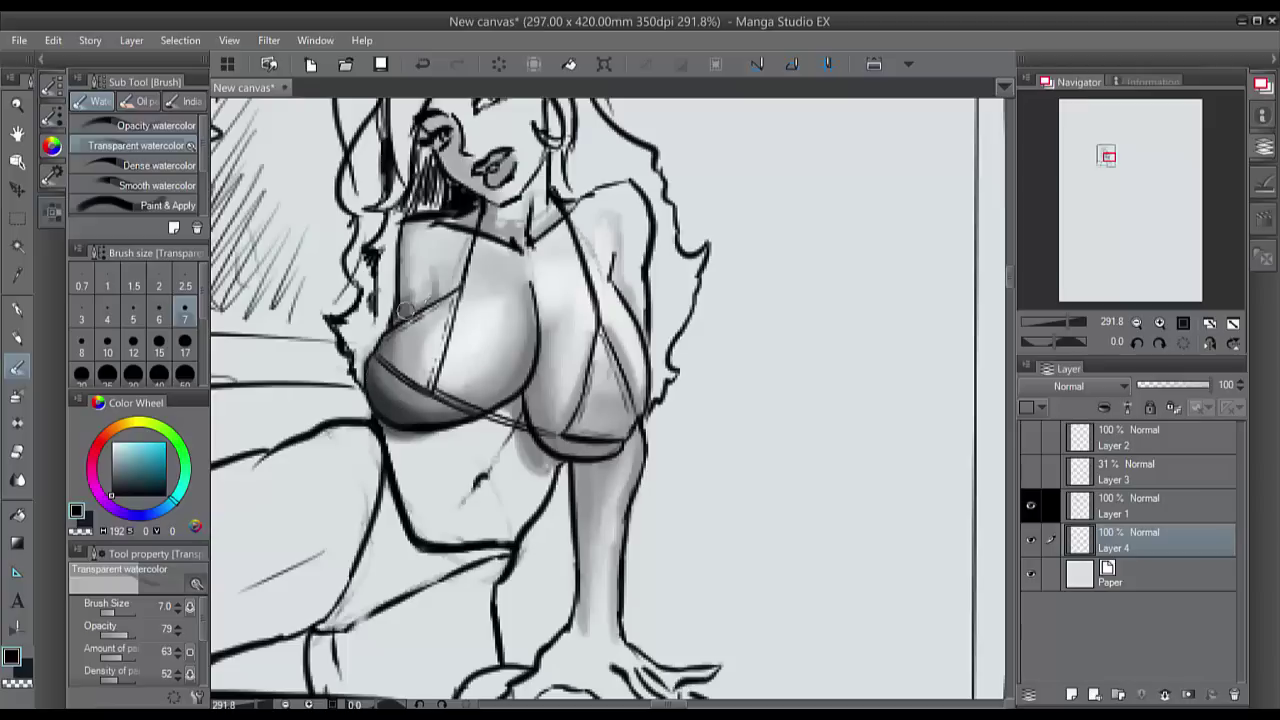
mouse_move(540, 338)
mouse_down()
mouse_move(529, 402)
mouse_move(534, 380)
mouse_move(546, 424)
mouse_move(535, 394)
mouse_up()
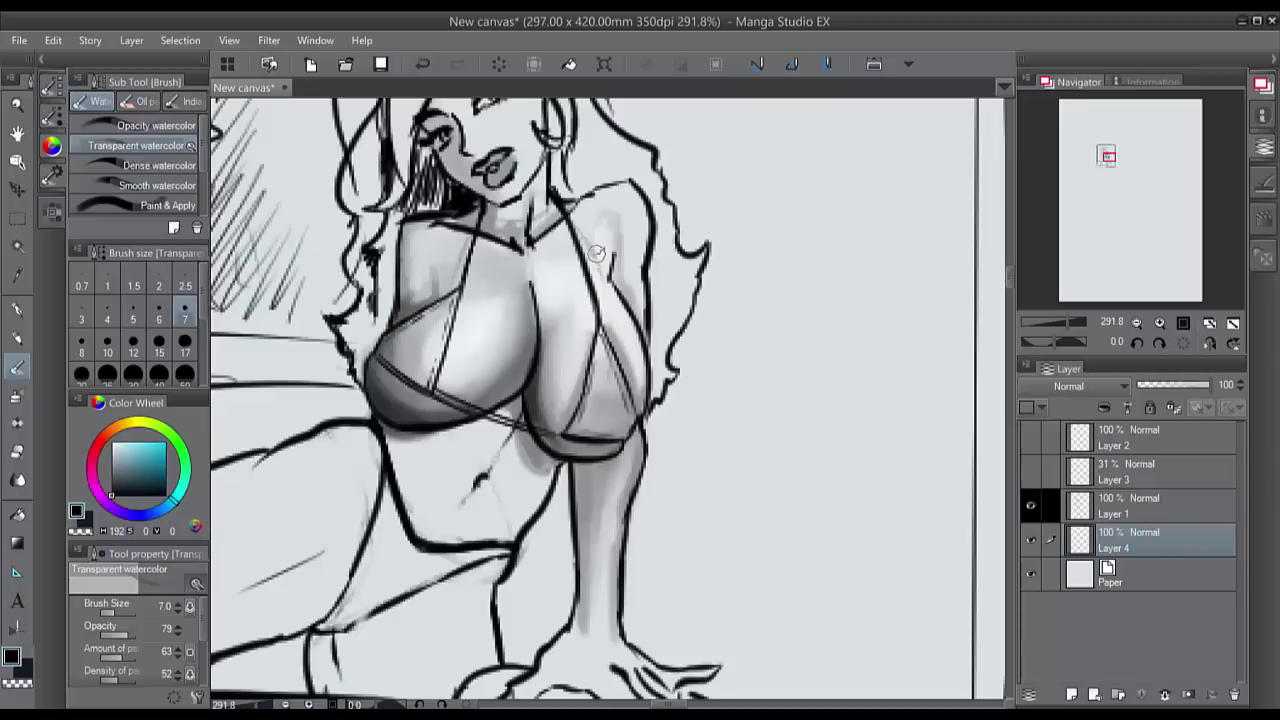
Step: Fill the triangles of both bikini cups with dark grey using a size 5 brush
scroll(412, 444, down, 2)
drag(412, 444, 527, 411)
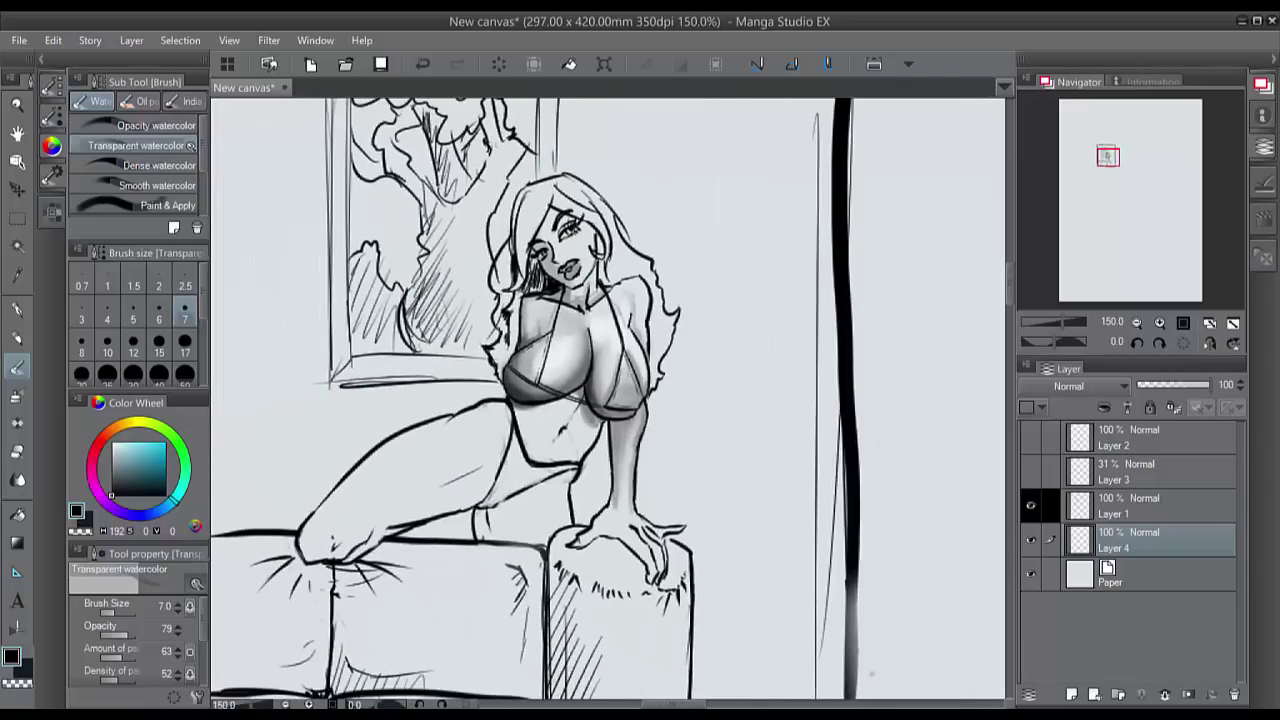
scroll(606, 398, up, 3)
key(bracketleft)
key(bracketleft)
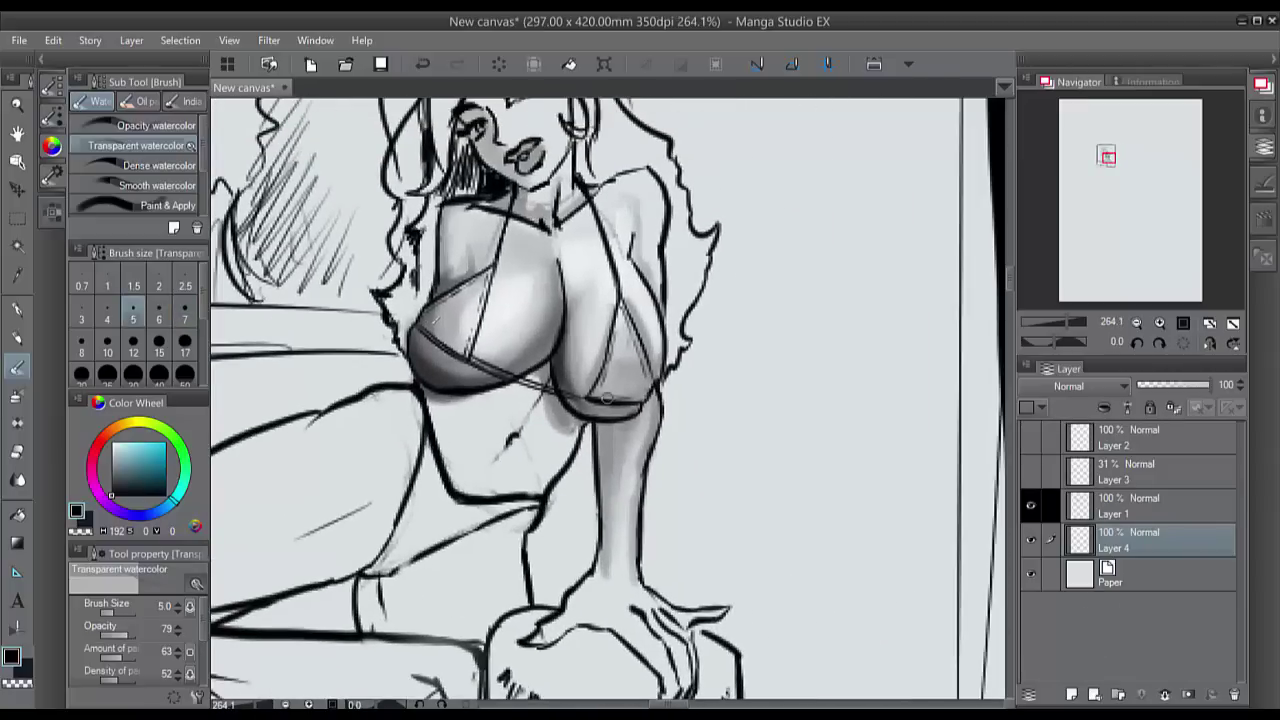
mouse_move(428, 332)
mouse_down()
mouse_move(473, 294)
mouse_move(471, 346)
mouse_up()
mouse_move(616, 326)
mouse_down()
mouse_move(616, 376)
mouse_move(618, 310)
mouse_move(618, 397)
mouse_move(607, 374)
mouse_move(618, 359)
mouse_move(630, 391)
mouse_move(645, 372)
mouse_move(594, 396)
mouse_move(640, 388)
mouse_up()
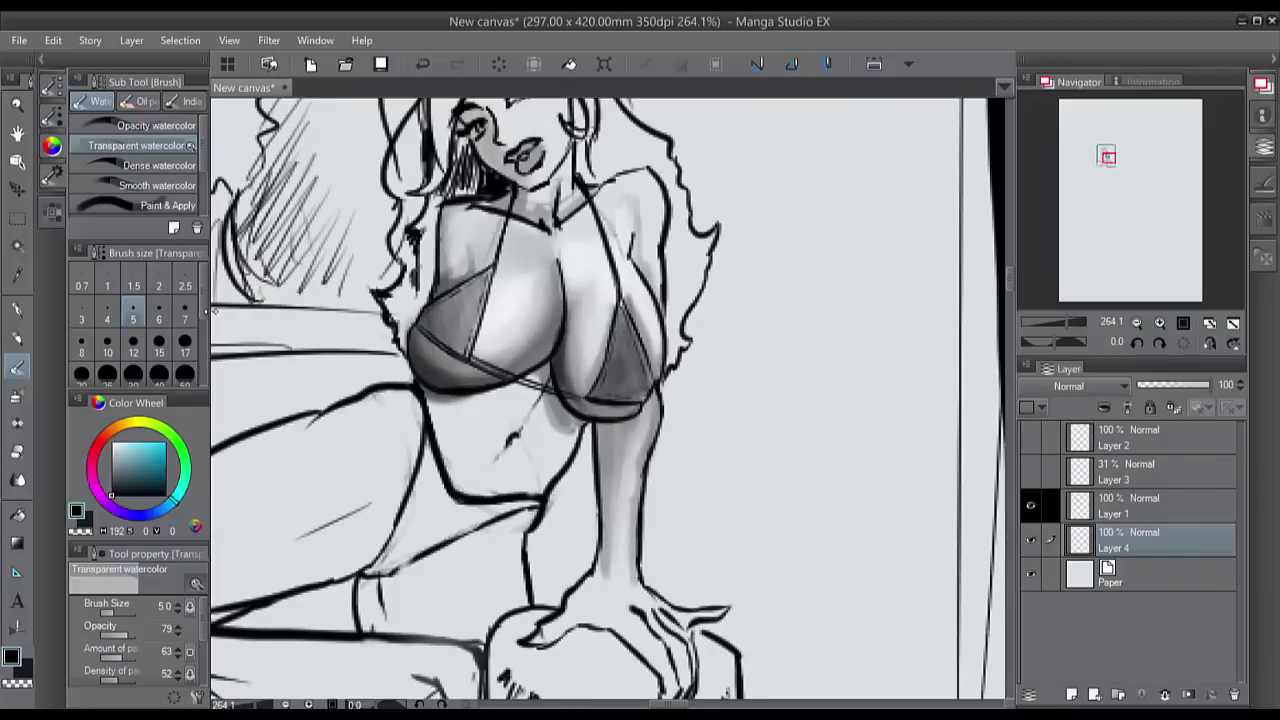
Step: Enlarge the brush to size 7 and even out the dark tone across both bikini cups
click(185, 319)
mouse_move(625, 310)
mouse_down()
mouse_move(615, 400)
mouse_move(615, 365)
mouse_up()
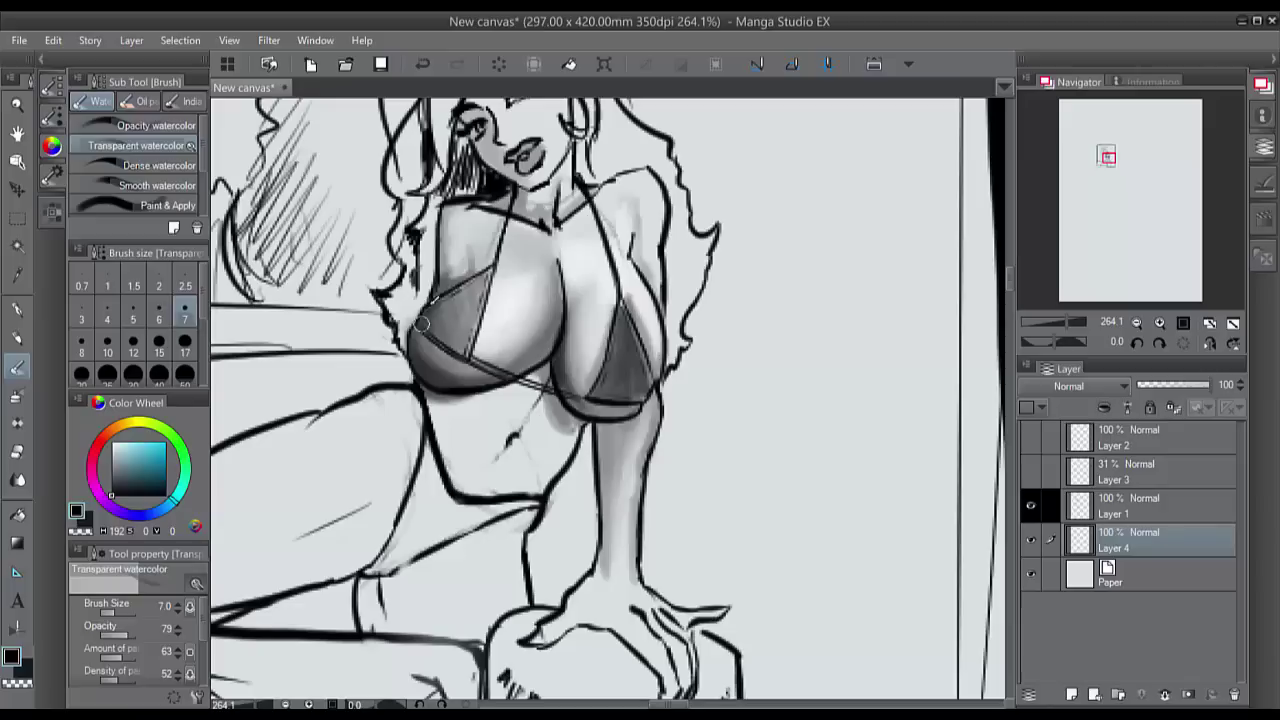
mouse_move(421, 323)
mouse_down()
mouse_move(479, 273)
mouse_move(480, 347)
mouse_up()
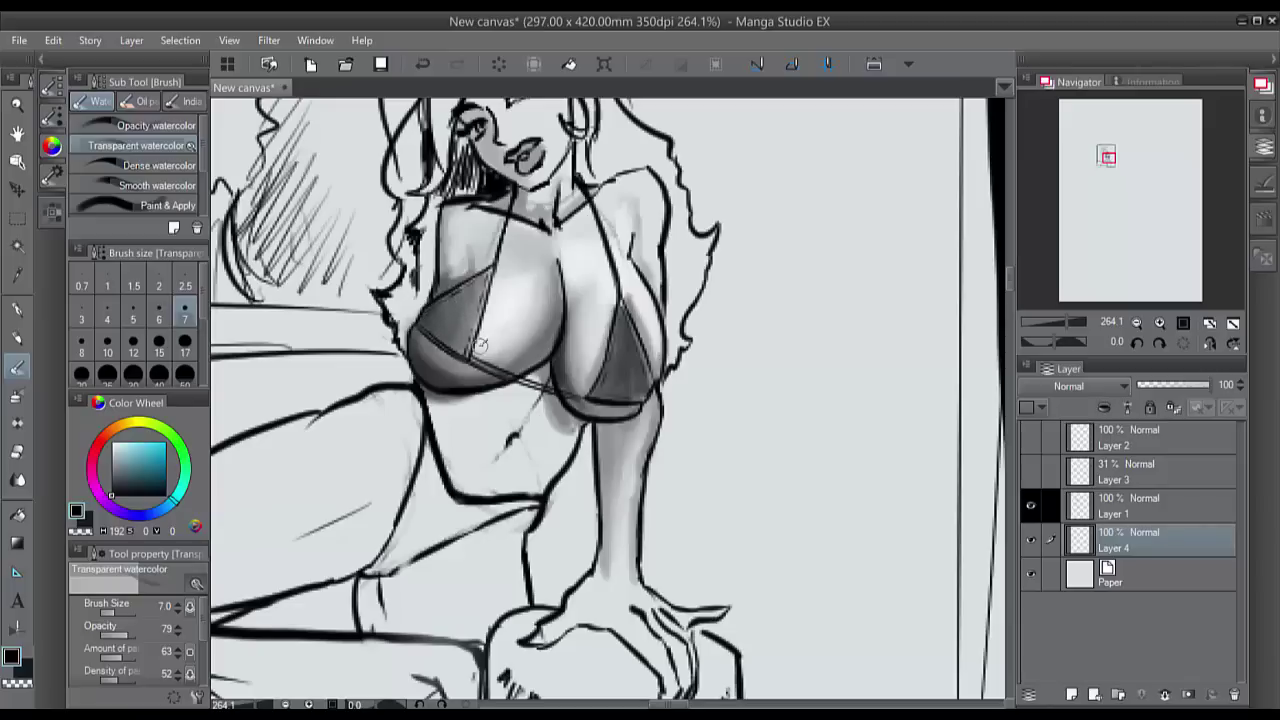
click(17, 338)
alt+click(625, 325)
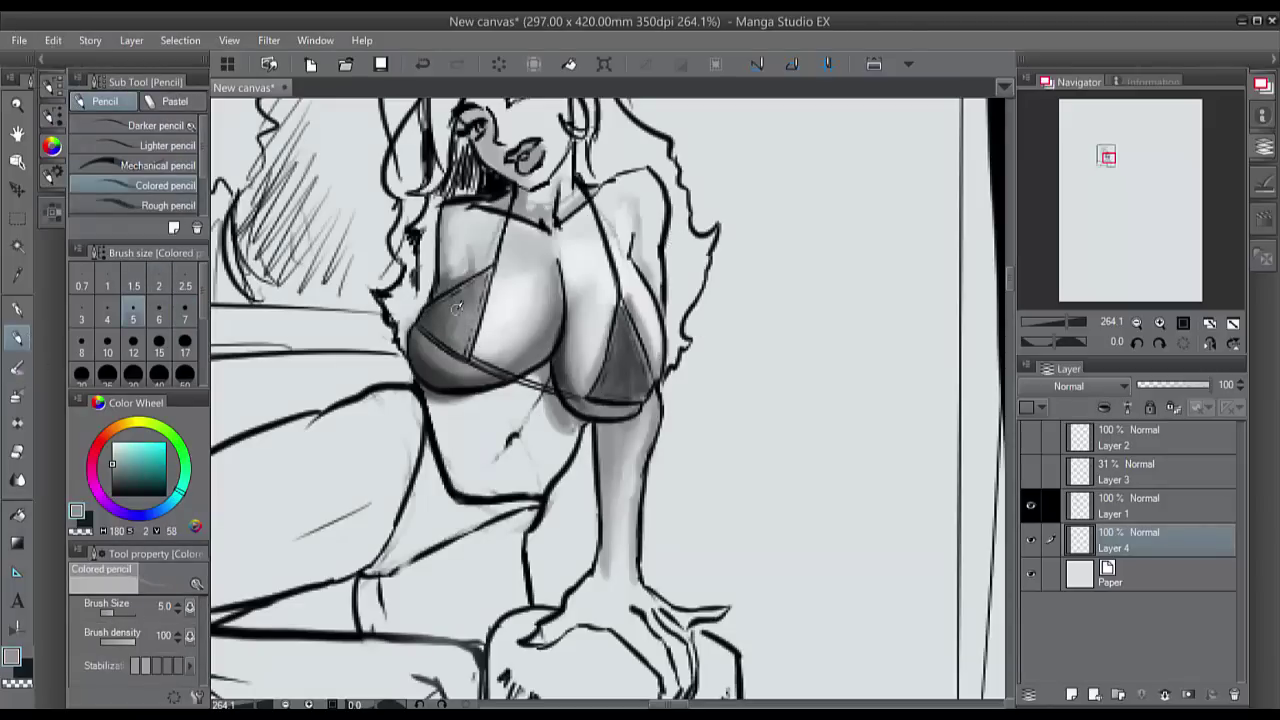
key(ctrl+minus)
key(ctrl+minus)
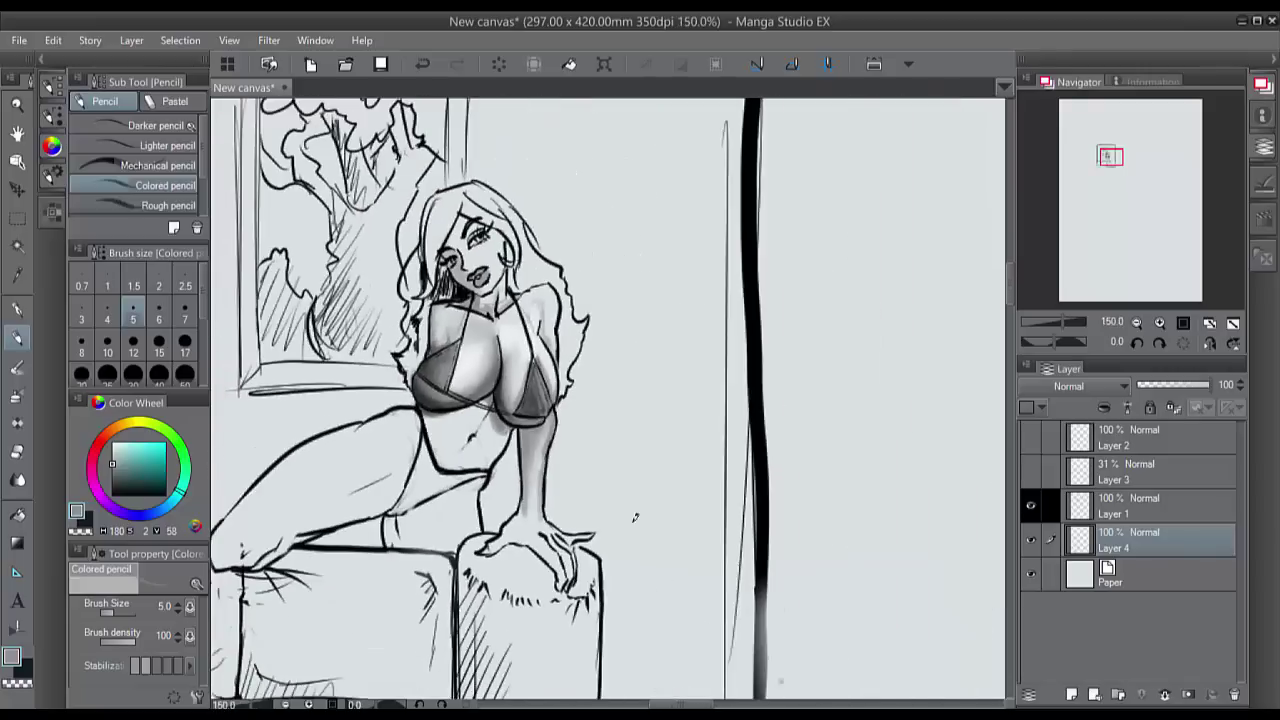
mouse_move(635, 517)
mouse_down()
mouse_move(743, 512)
mouse_move(635, 517)
mouse_up()
key(ctrl+minus)
drag(608, 647, 680, 633)
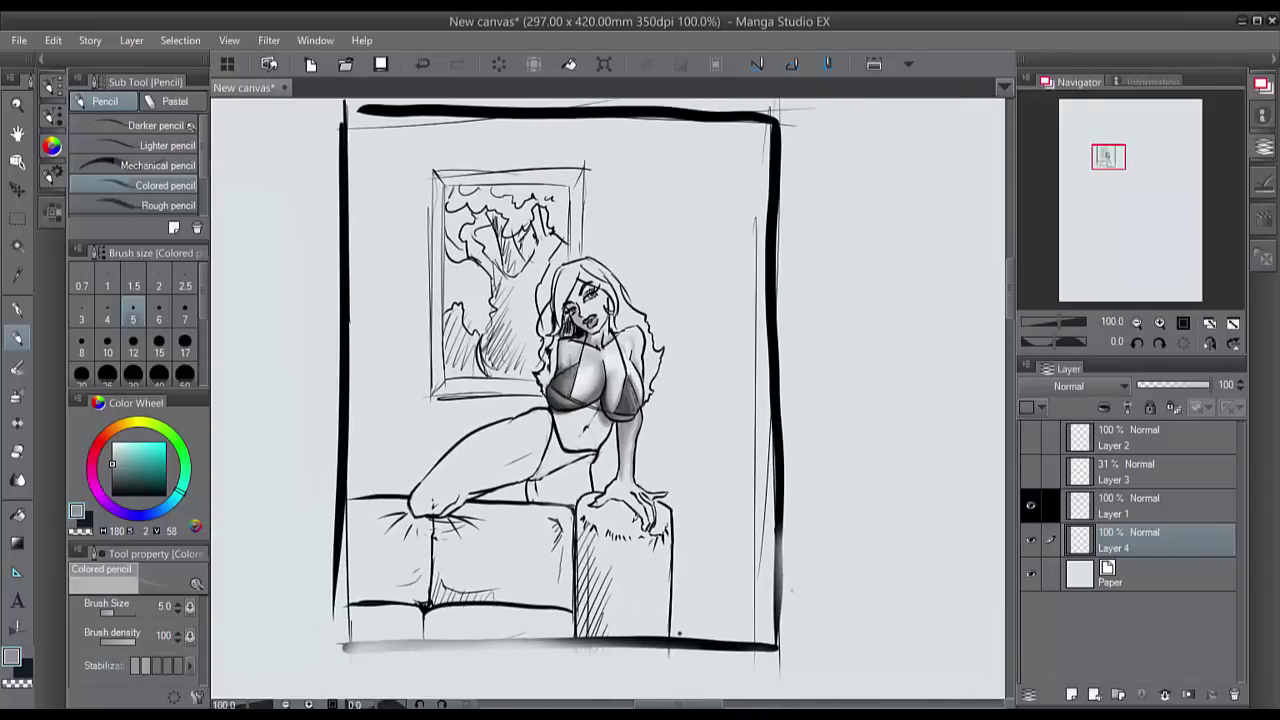
key(b)
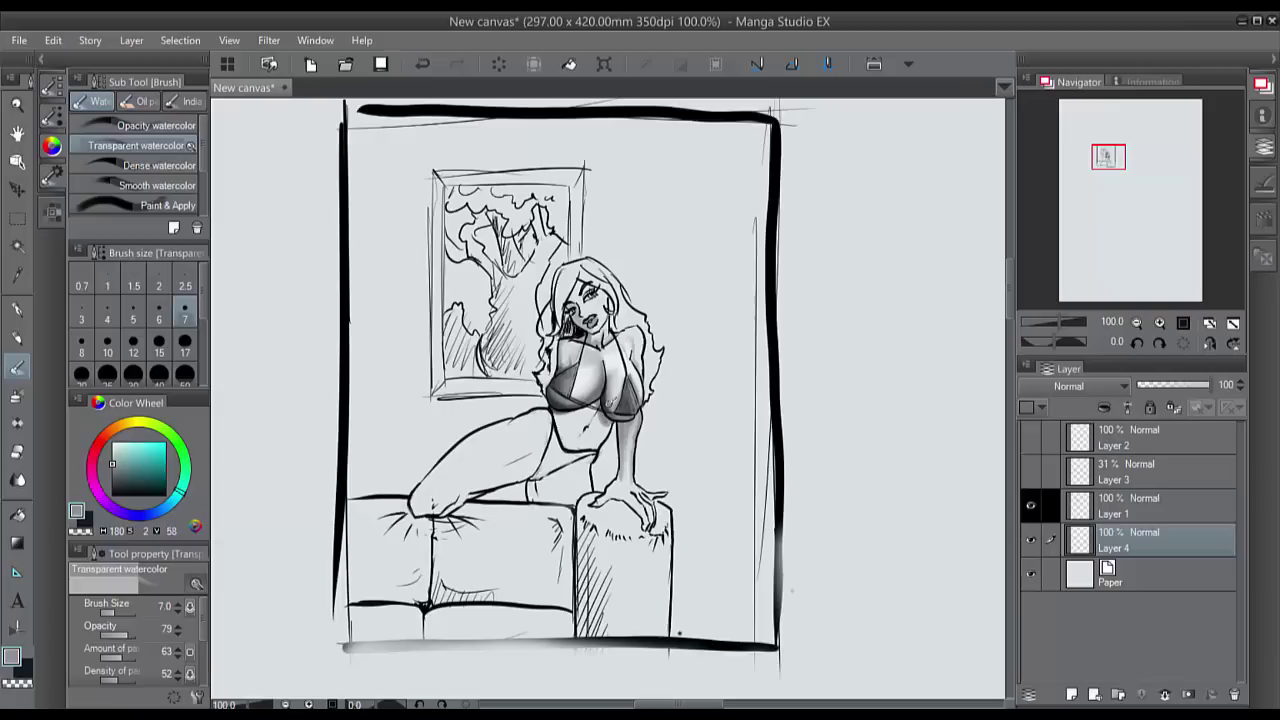
Step: Shade the midriff beneath the bust with sampled grey and fill the bikini bottom with a darker tone
alt+click(600, 402)
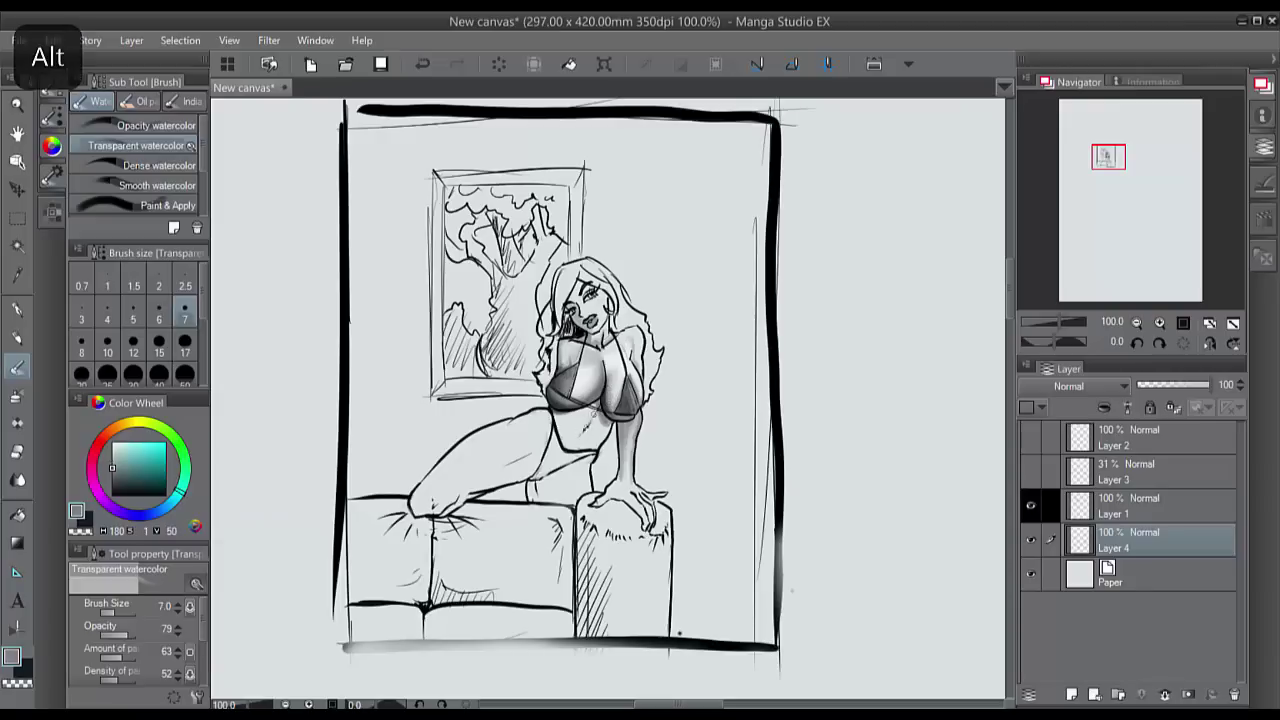
mouse_move(595, 402)
mouse_down()
mouse_move(550, 410)
mouse_move(625, 407)
mouse_move(535, 489)
mouse_move(553, 468)
mouse_move(538, 474)
mouse_move(538, 494)
mouse_move(539, 463)
mouse_move(625, 405)
mouse_move(562, 432)
mouse_up()
alt+click(567, 471)
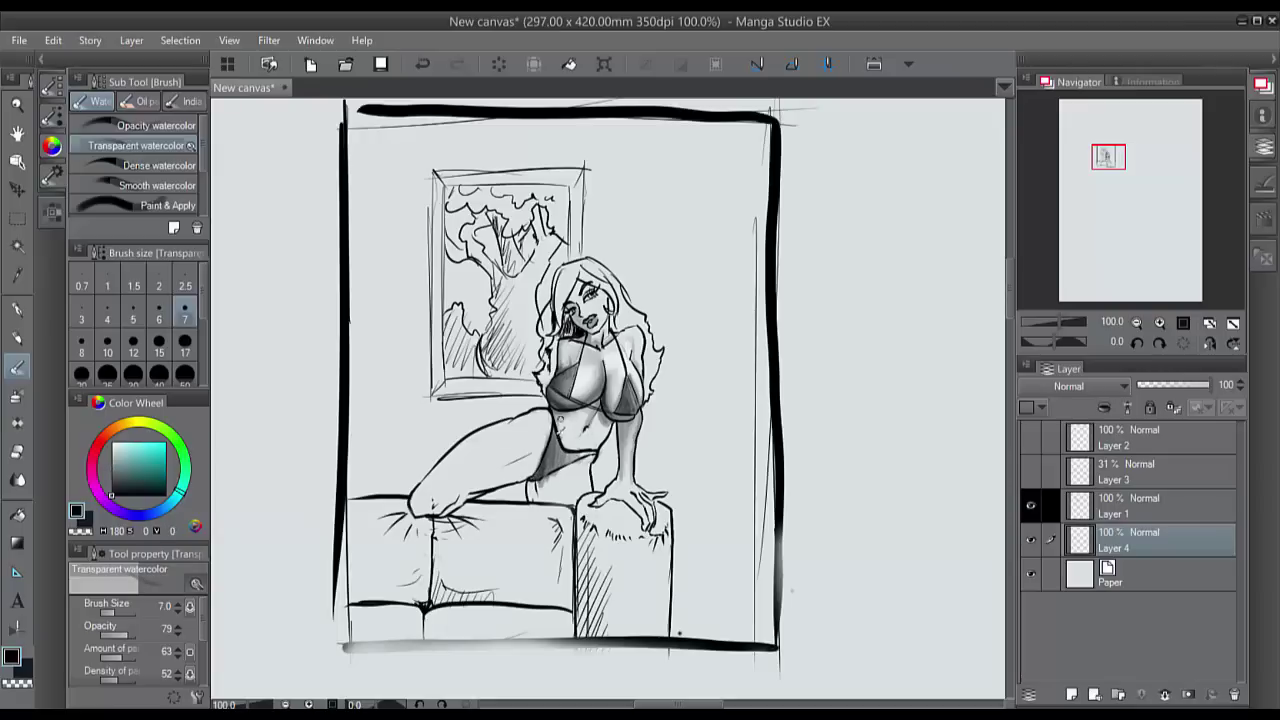
Step: Set the brush to size 12 and shade the bent thigh and knee in grey
click(133, 341)
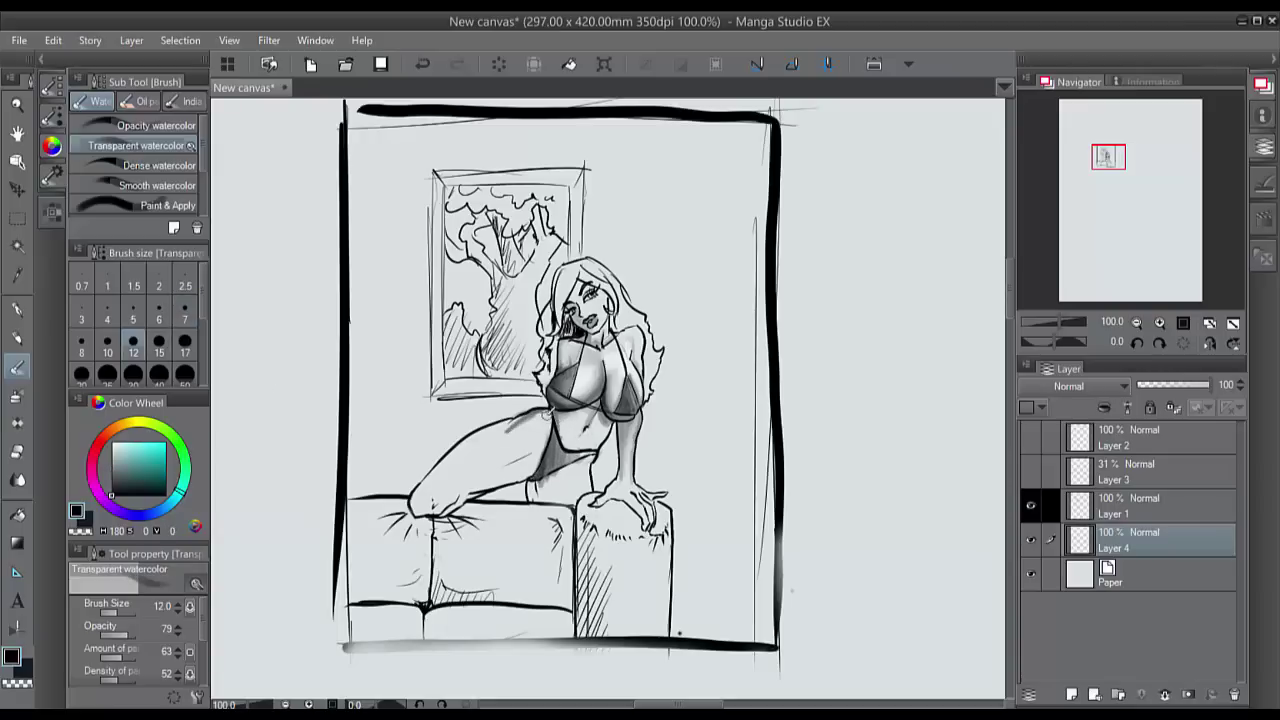
mouse_move(522, 420)
mouse_down()
mouse_move(450, 455)
mouse_move(415, 495)
mouse_move(420, 510)
mouse_move(518, 478)
mouse_move(538, 455)
mouse_move(497, 464)
mouse_up()
mouse_move(543, 426)
mouse_down()
mouse_move(494, 485)
mouse_move(434, 503)
mouse_up()
Step: Enlarge the brush to size 17 and shade the far leg and the sofa armrest with vertical grey strokes
click(187, 346)
mouse_move(548, 470)
mouse_down()
mouse_move(540, 515)
mouse_move(565, 500)
mouse_move(568, 640)
mouse_up()
mouse_move(576, 505)
mouse_down()
mouse_move(582, 645)
mouse_move(596, 496)
mouse_move(640, 525)
mouse_move(602, 640)
mouse_move(616, 636)
mouse_up()
drag(622, 506, 636, 634)
drag(630, 514, 642, 634)
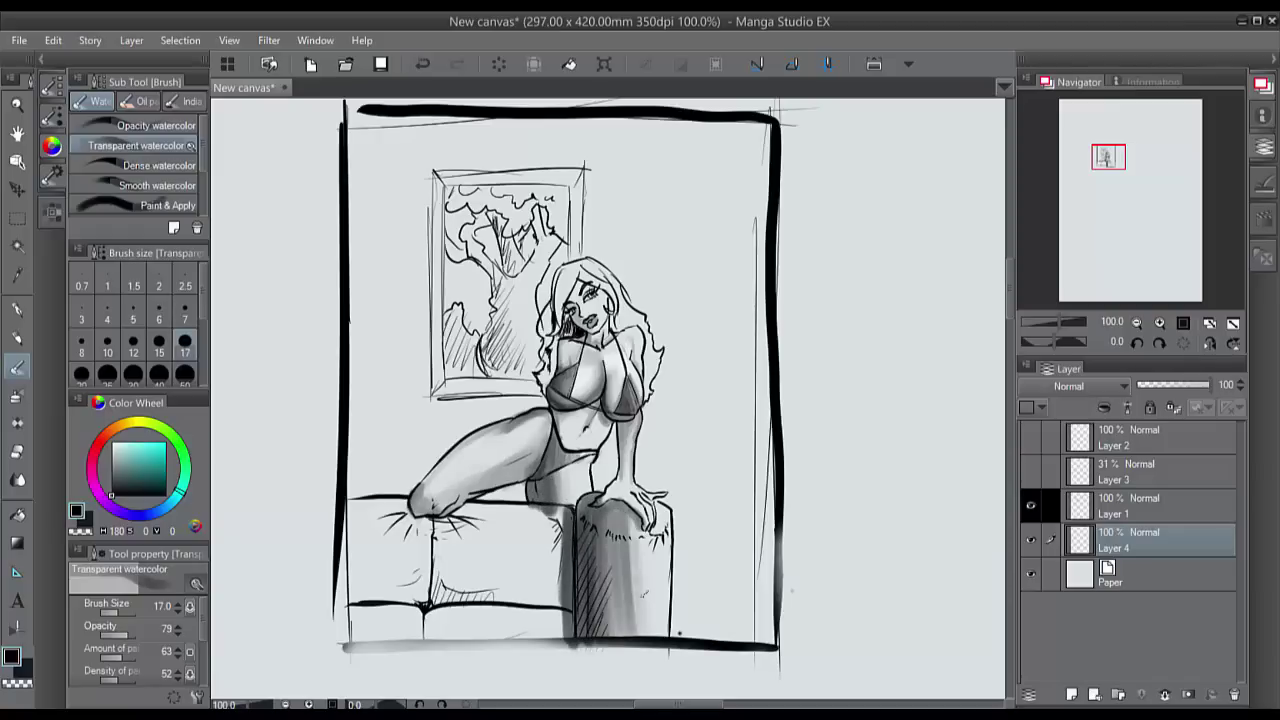
Step: Shade the sofa's back cushion beside the armrest with grey strokes, darkest along its lower and armrest edges, and soften it with a sampled light tone
drag(566, 518, 560, 640)
mouse_move(434, 600)
mouse_down()
mouse_move(437, 525)
mouse_move(494, 600)
mouse_up()
mouse_move(442, 516)
mouse_down()
mouse_move(474, 602)
mouse_move(570, 596)
mouse_move(456, 600)
mouse_move(478, 602)
mouse_up()
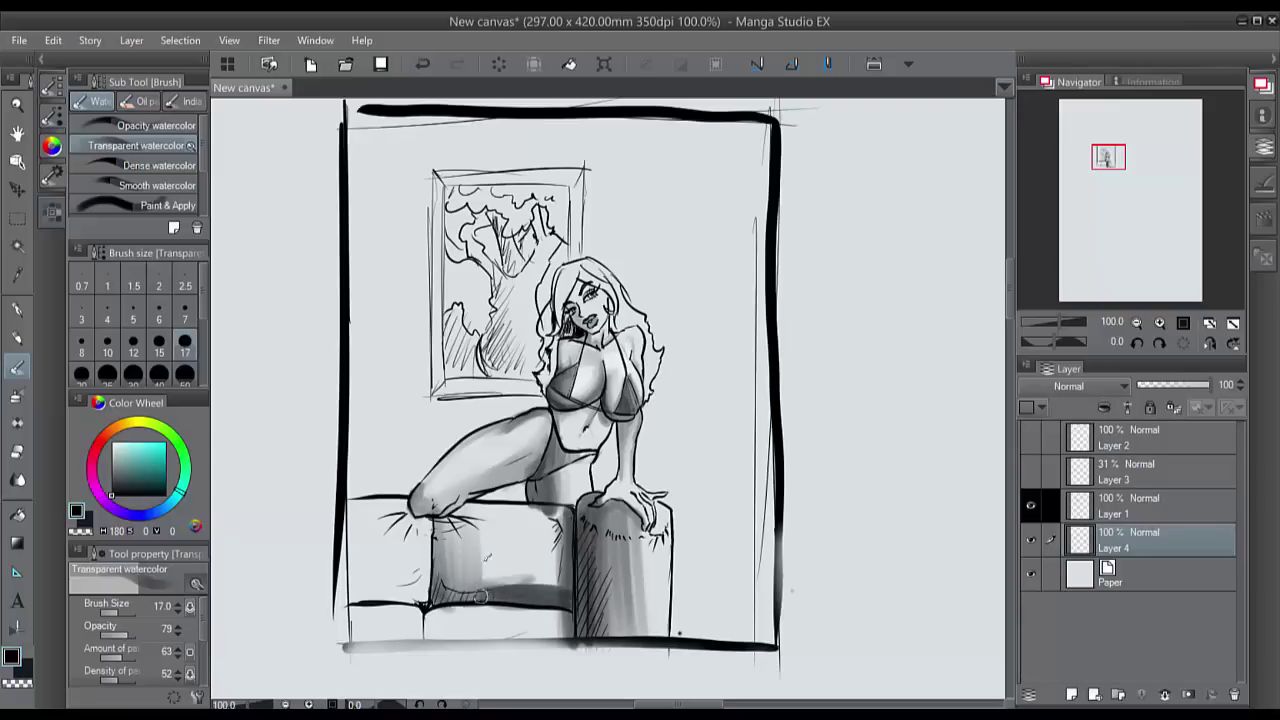
drag(496, 512, 508, 606)
mouse_move(540, 545)
mouse_down()
mouse_move(522, 597)
mouse_move(442, 588)
mouse_up()
mouse_move(432, 525)
mouse_down()
mouse_move(470, 600)
mouse_move(550, 600)
mouse_up()
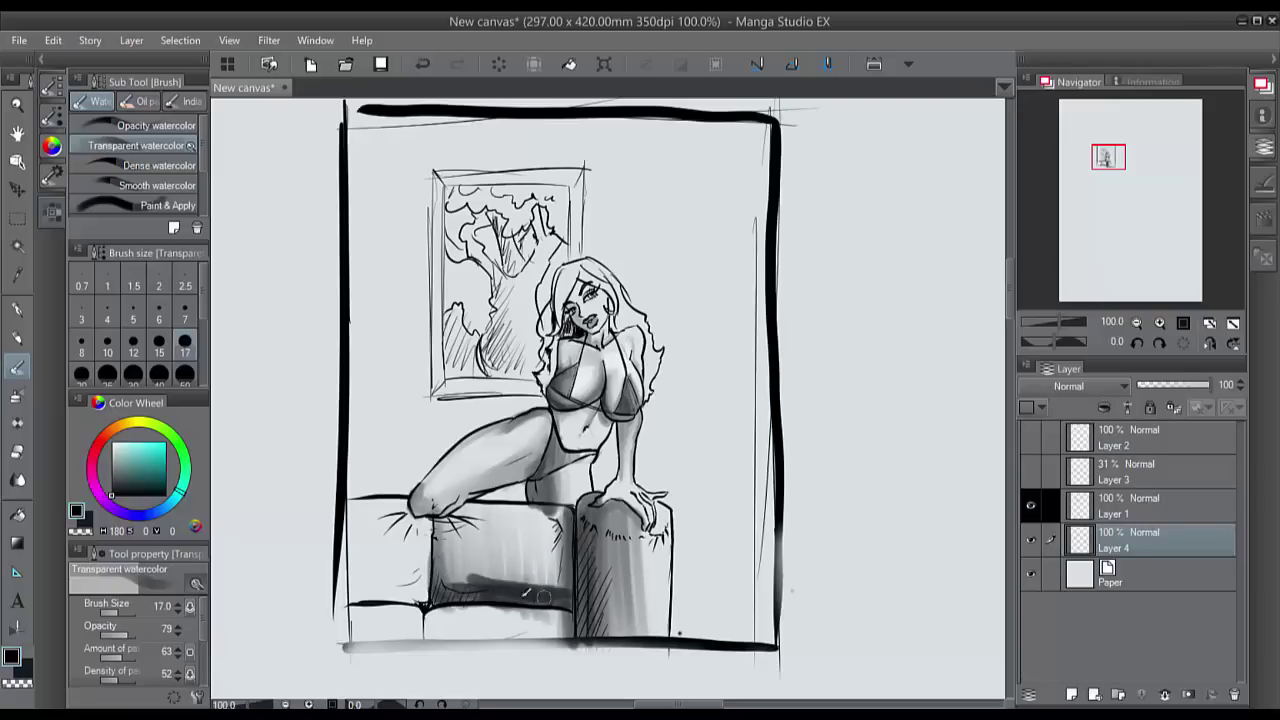
drag(448, 580, 510, 584)
drag(562, 516, 567, 583)
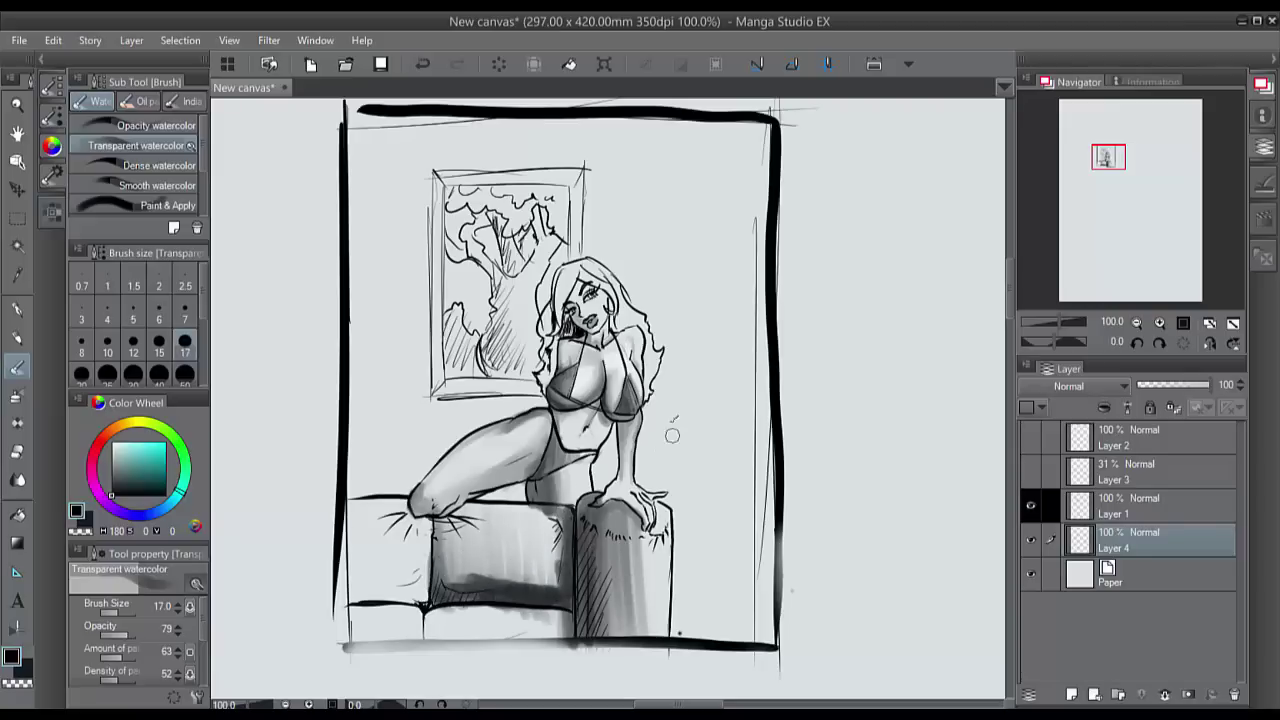
alt+click(642, 439)
mouse_move(561, 513)
mouse_down()
mouse_move(536, 510)
mouse_move(566, 548)
mouse_up()
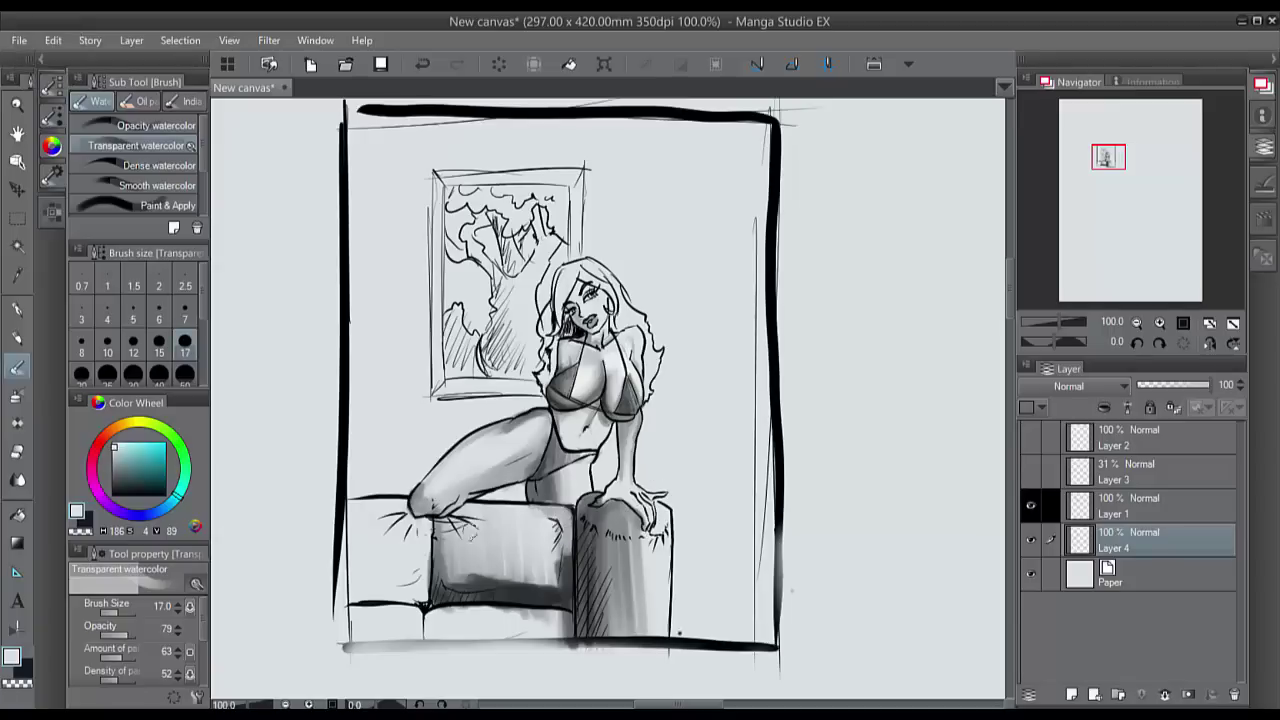
Step: Sample a dark grey from the shaded cushion and tone the sofa's far-left back cushion and the seat cushions below
alt+click(446, 590)
mouse_move(425, 602)
mouse_down()
mouse_move(427, 528)
mouse_move(397, 505)
mouse_move(392, 526)
mouse_move(425, 523)
mouse_move(420, 594)
mouse_up()
mouse_move(420, 594)
mouse_down()
mouse_move(351, 594)
mouse_move(378, 551)
mouse_move(418, 596)
mouse_move(394, 648)
mouse_move(374, 637)
mouse_move(440, 611)
mouse_move(440, 642)
mouse_move(490, 622)
mouse_move(500, 647)
mouse_move(555, 626)
mouse_move(565, 640)
mouse_move(575, 619)
mouse_move(575, 642)
mouse_move(552, 621)
mouse_move(503, 634)
mouse_up()
Step: Shade the wall picture's frame in grey and tone the tree's foliage, trunk and bushes inside it
mouse_move(439, 250)
mouse_down()
mouse_move(439, 388)
mouse_move(520, 384)
mouse_up()
mouse_move(576, 258)
mouse_down()
mouse_move(577, 208)
mouse_move(482, 168)
mouse_move(542, 170)
mouse_up()
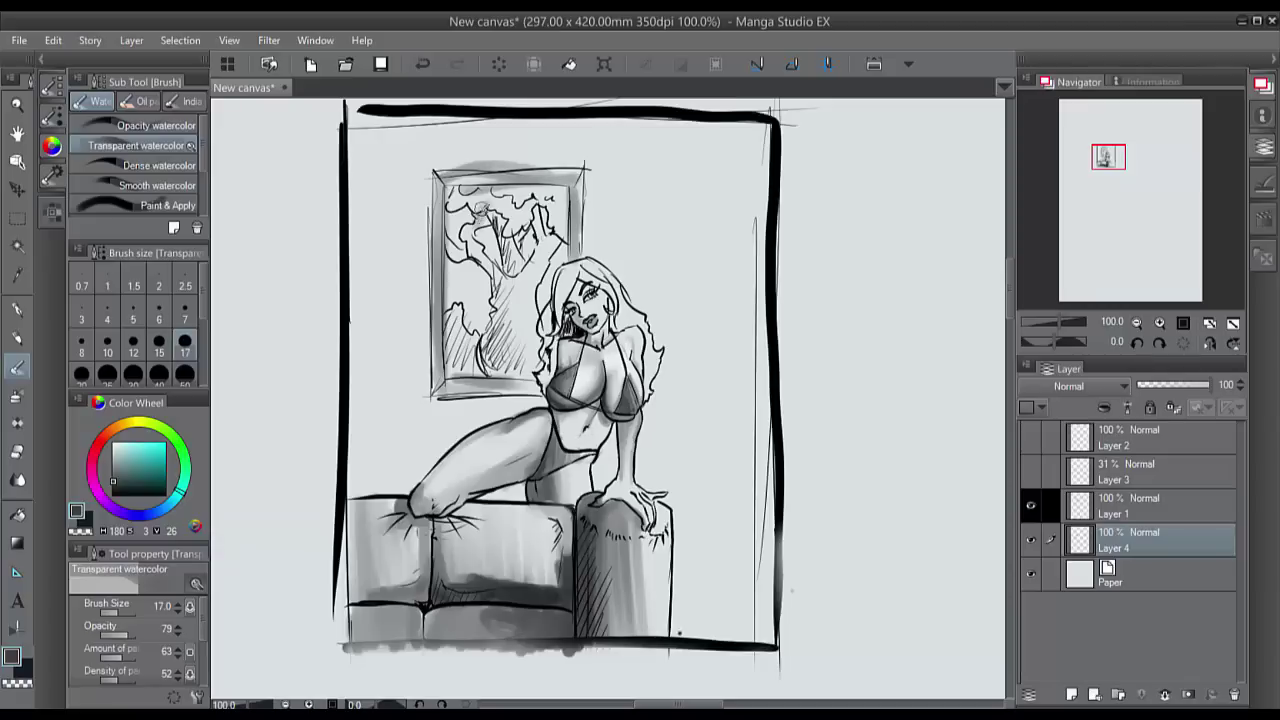
mouse_move(480, 207)
mouse_down()
mouse_move(460, 197)
mouse_move(525, 212)
mouse_move(490, 265)
mouse_move(475, 215)
mouse_move(495, 365)
mouse_move(455, 370)
mouse_up()
mouse_move(465, 300)
mouse_down()
mouse_move(505, 375)
mouse_move(538, 380)
mouse_move(505, 280)
mouse_move(550, 270)
mouse_up()
drag(545, 222, 550, 305)
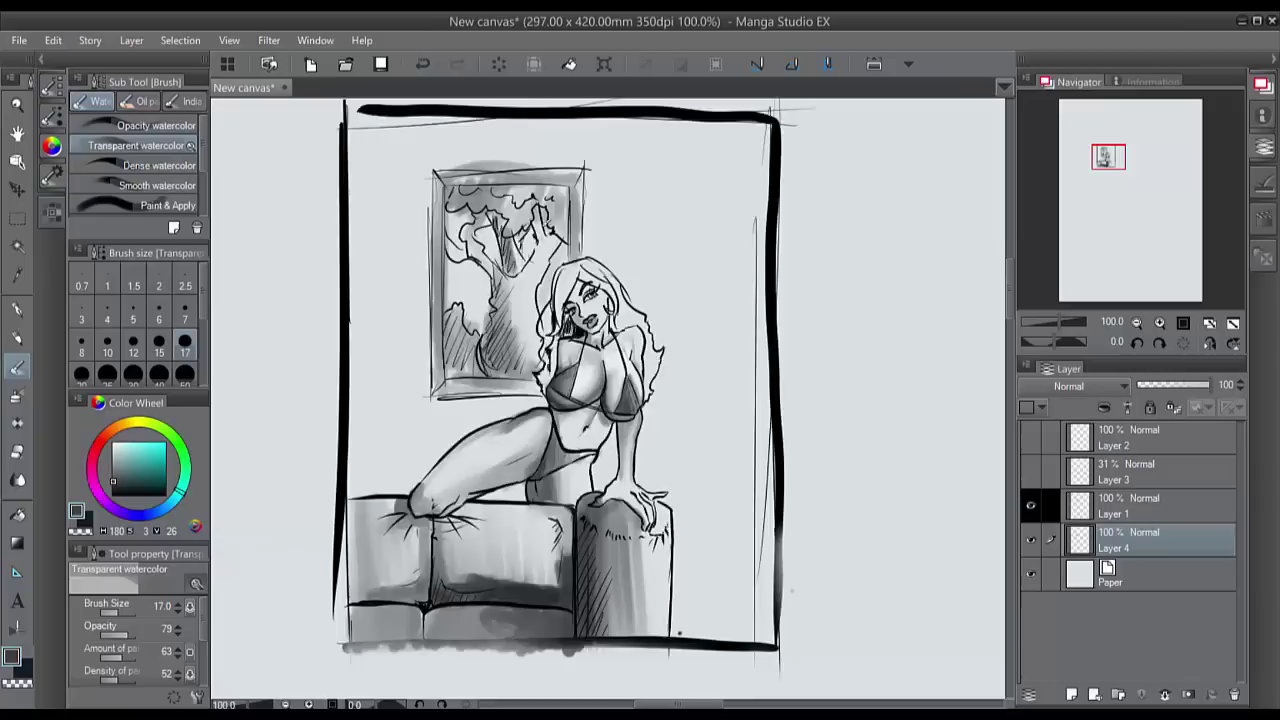
scroll(377, 404, down, 3)
scroll(377, 404, up, 1)
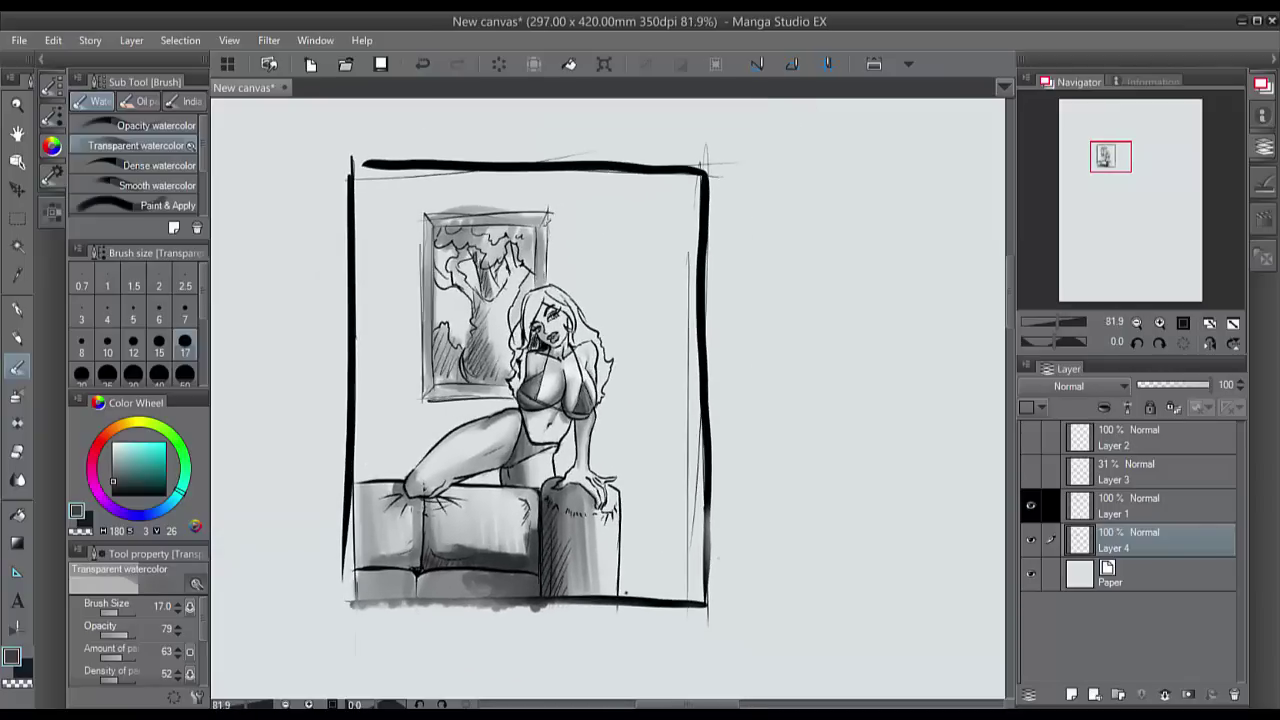